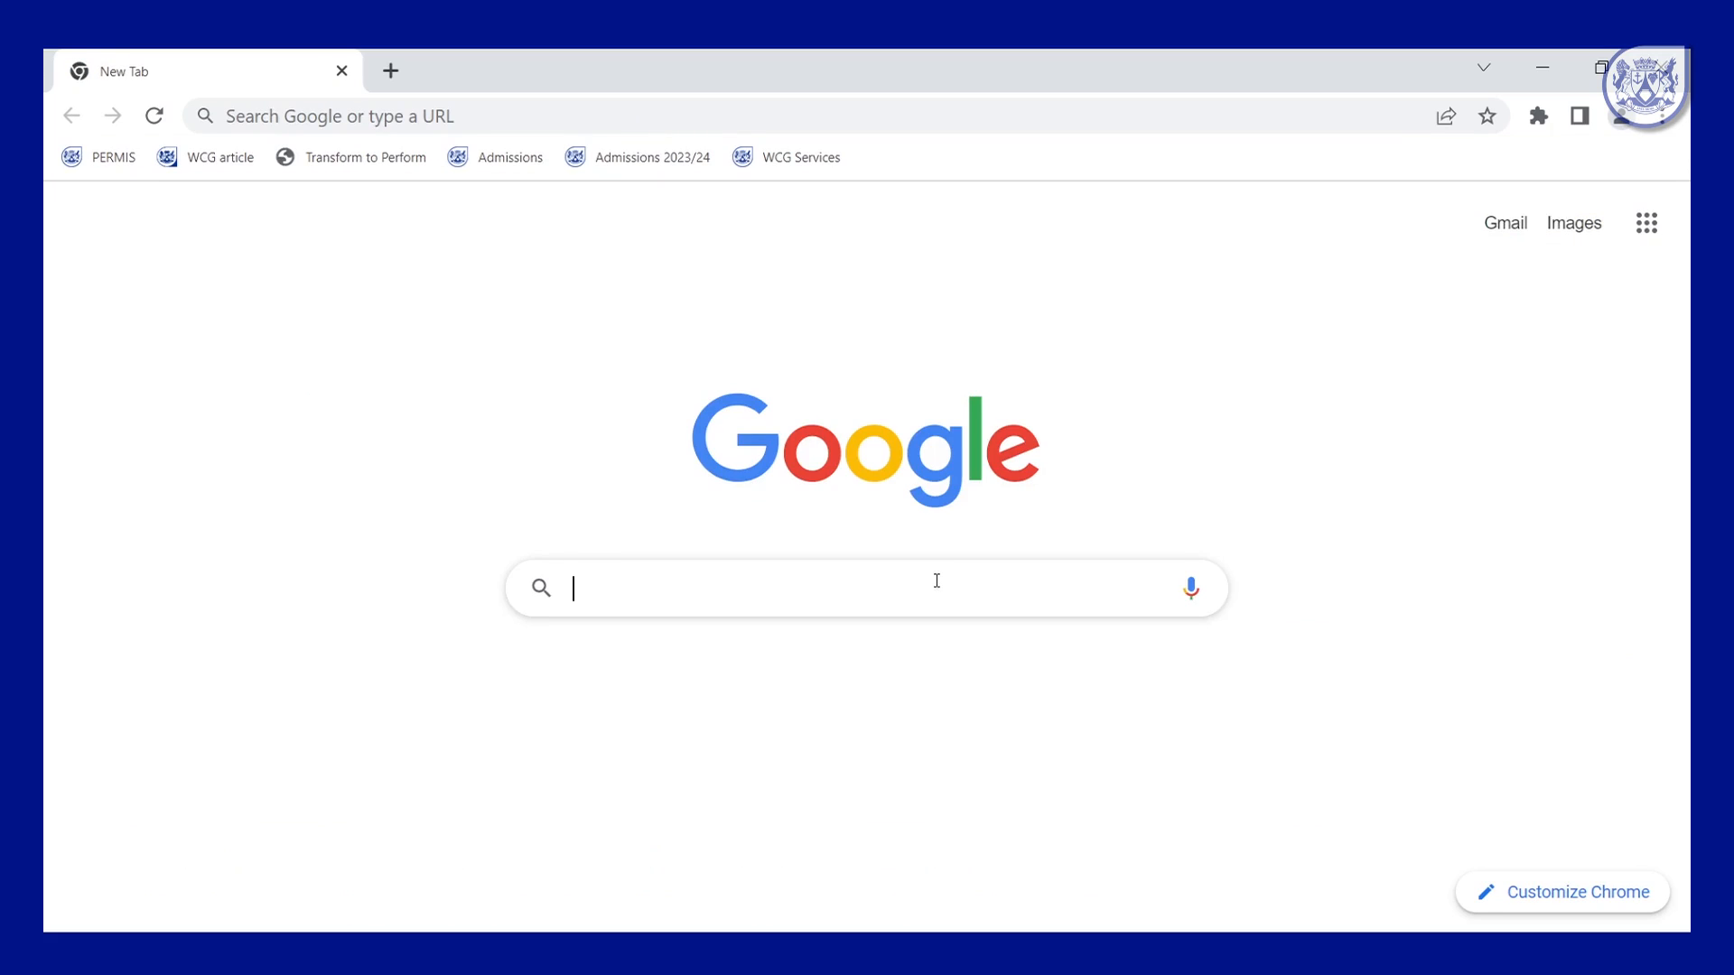
Google 'wced' and open the official Western Cape Education Department site from the results.
text(wced)
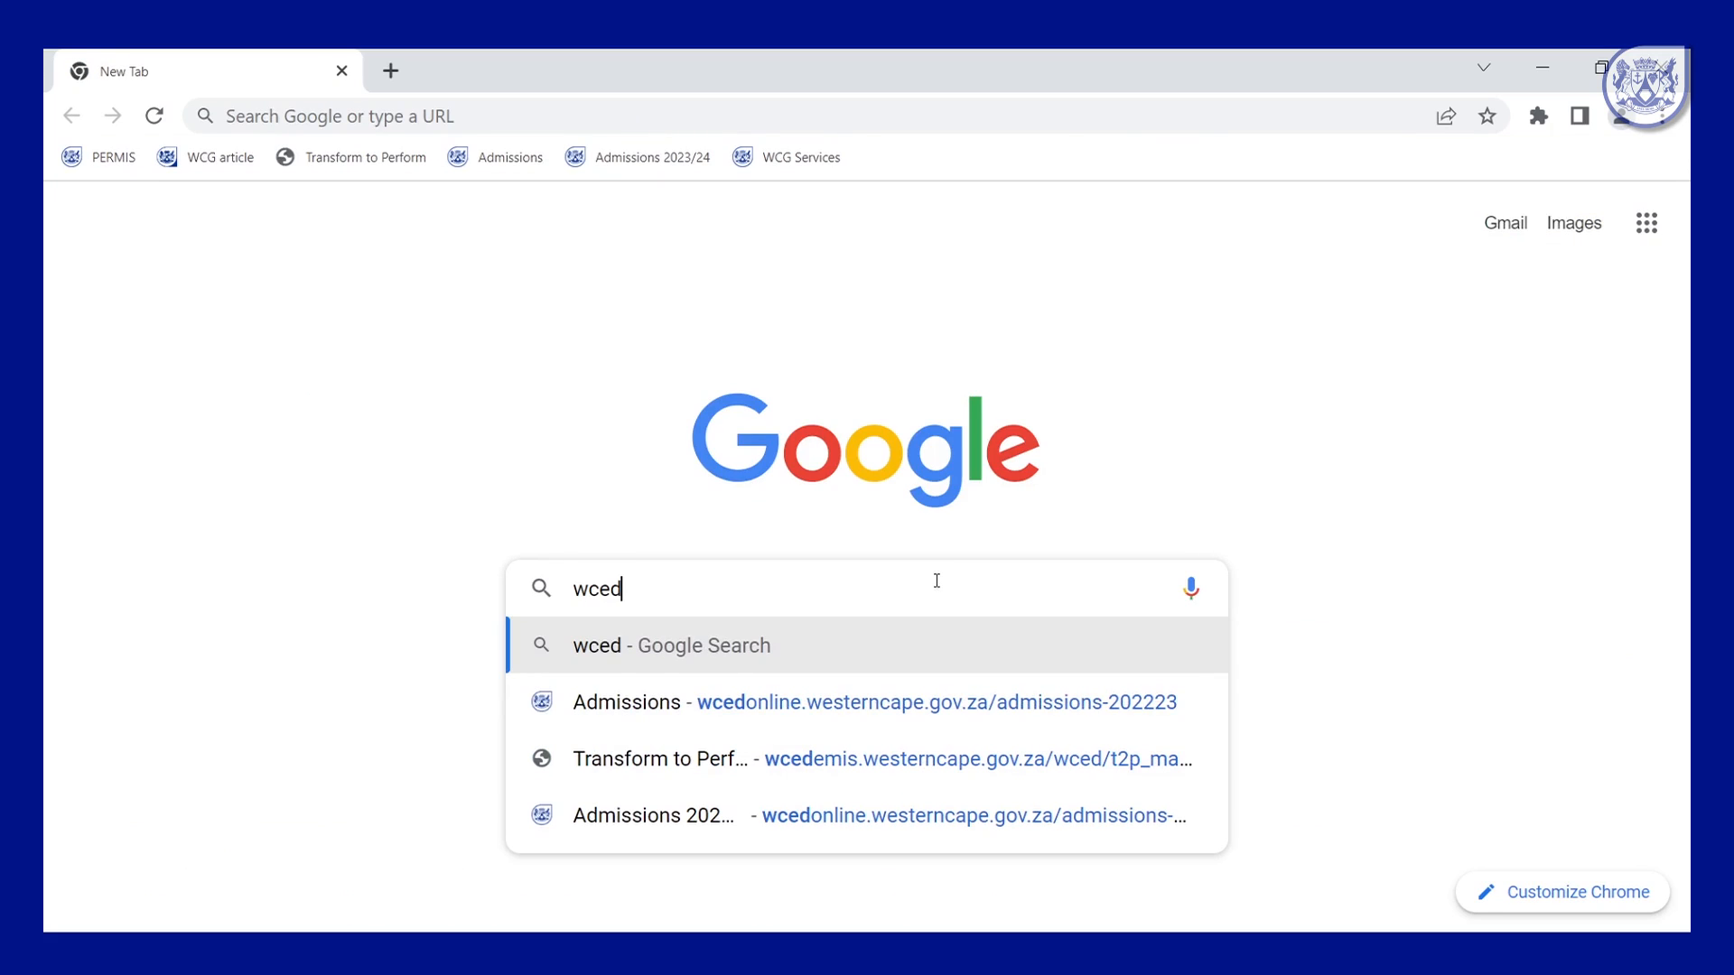
click(731, 646)
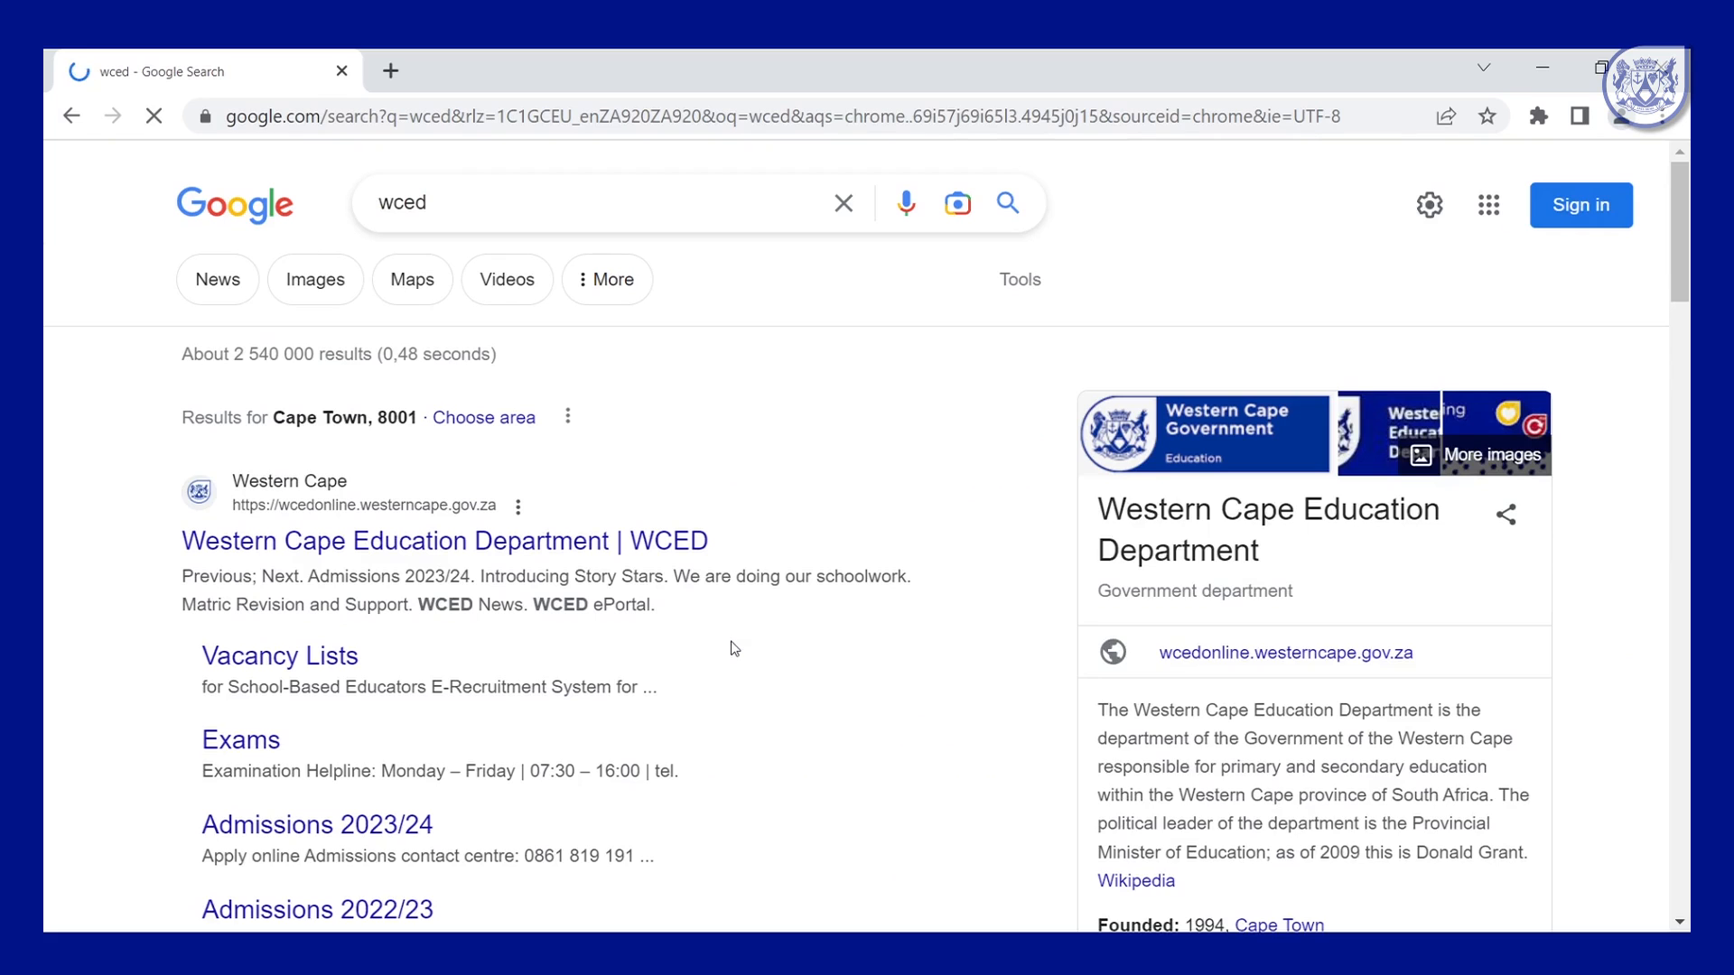
scroll(734, 648, down, 2)
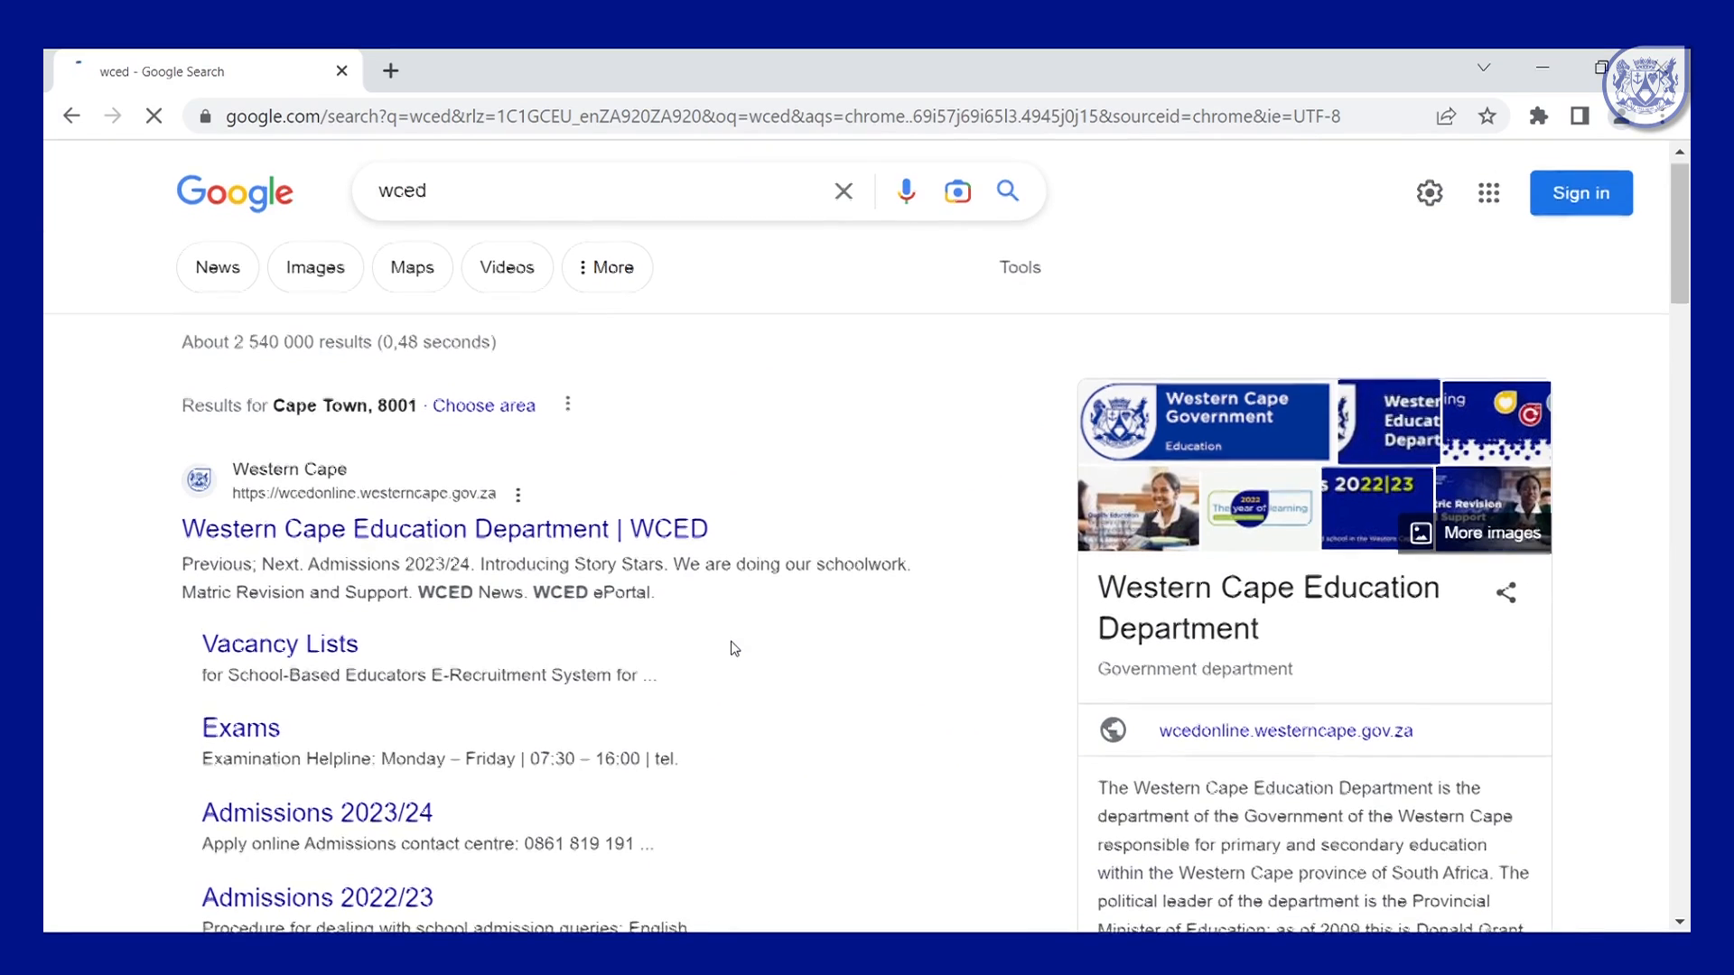
scroll(734, 648, down, 2)
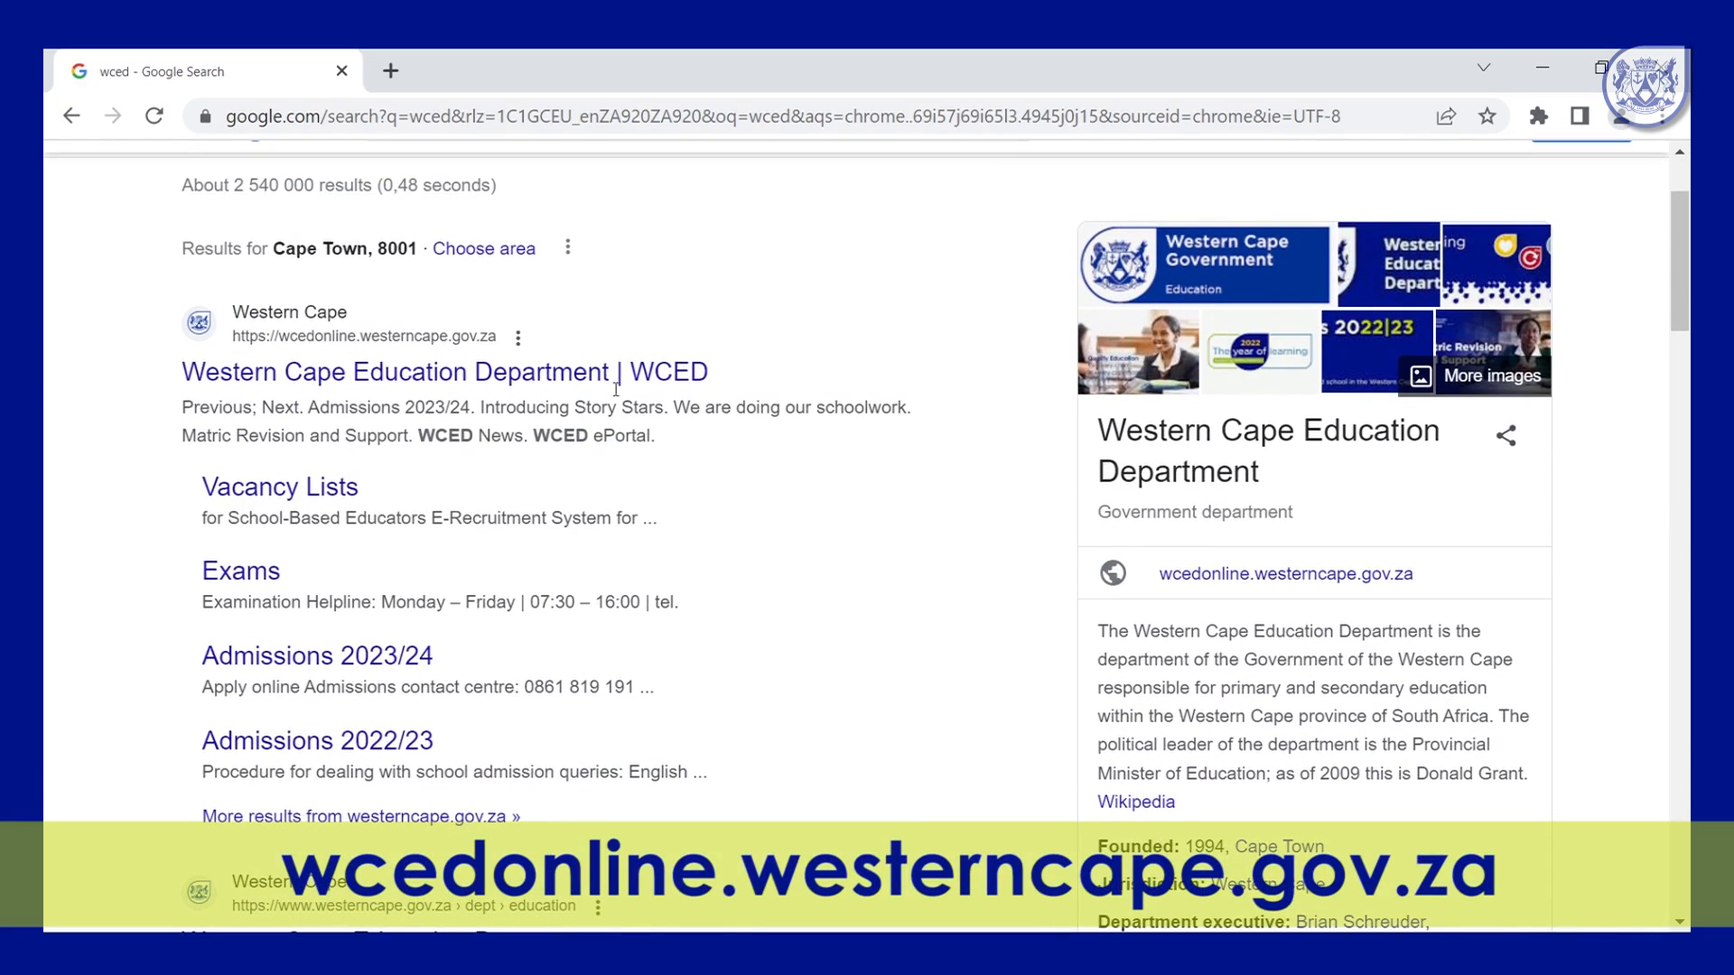
click(606, 368)
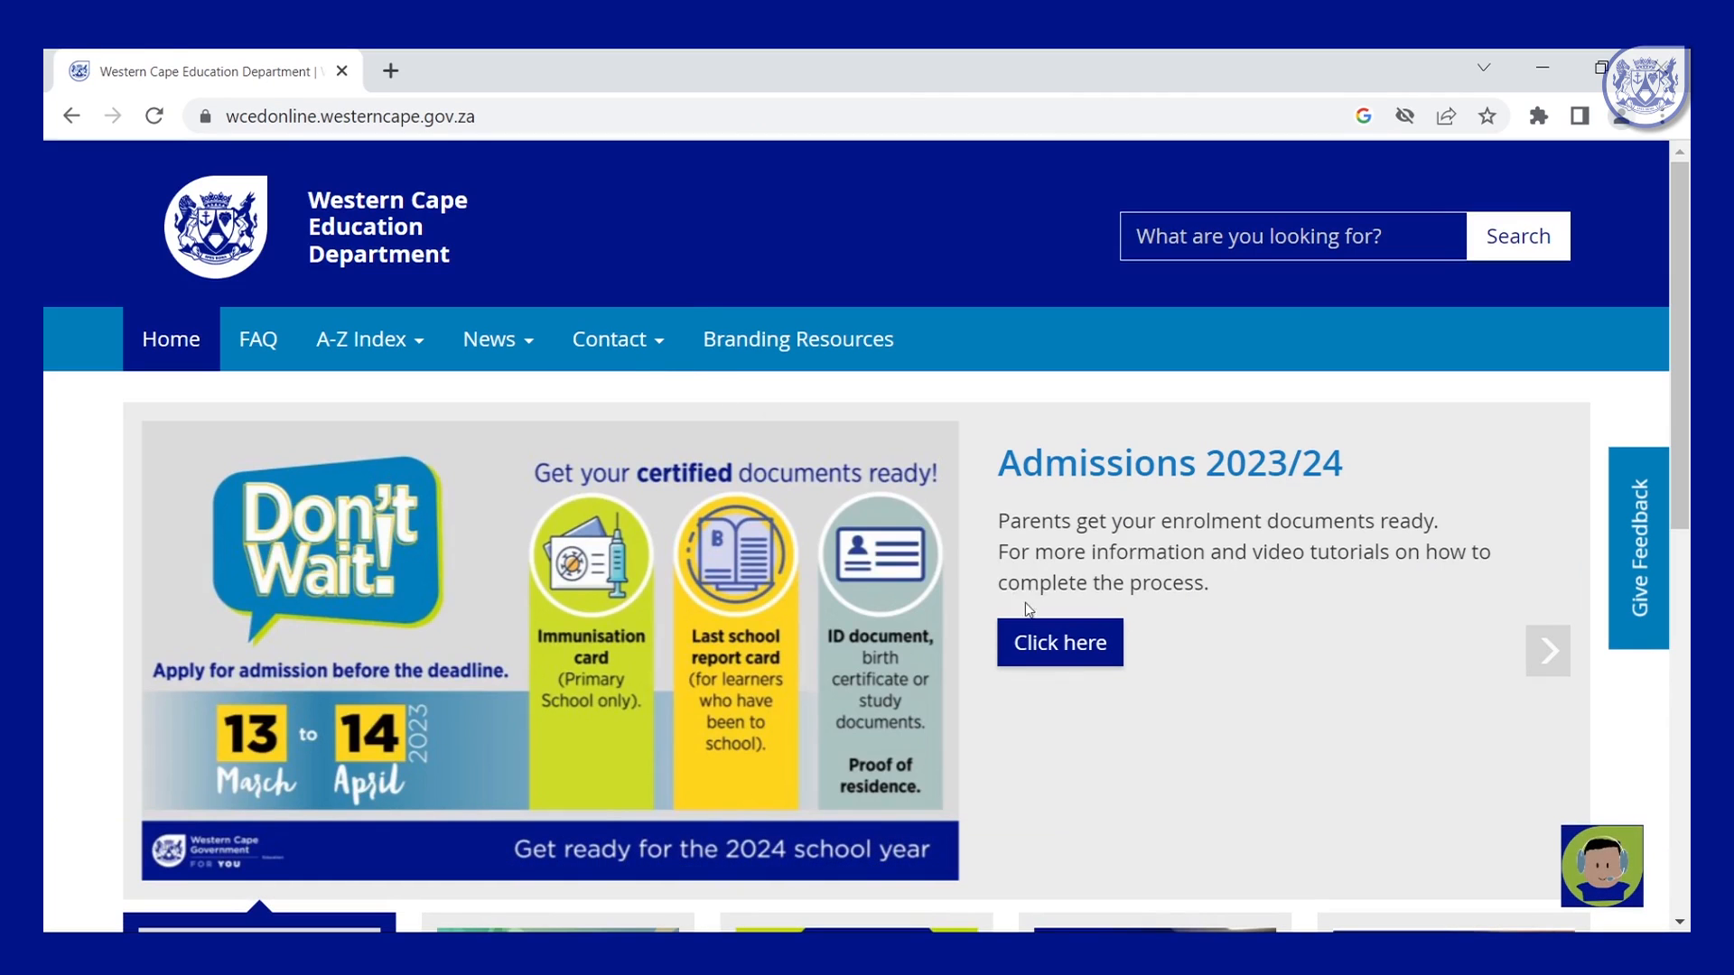
Go to the Admissions 2023/24 page and start the Apply online application.
click(1087, 647)
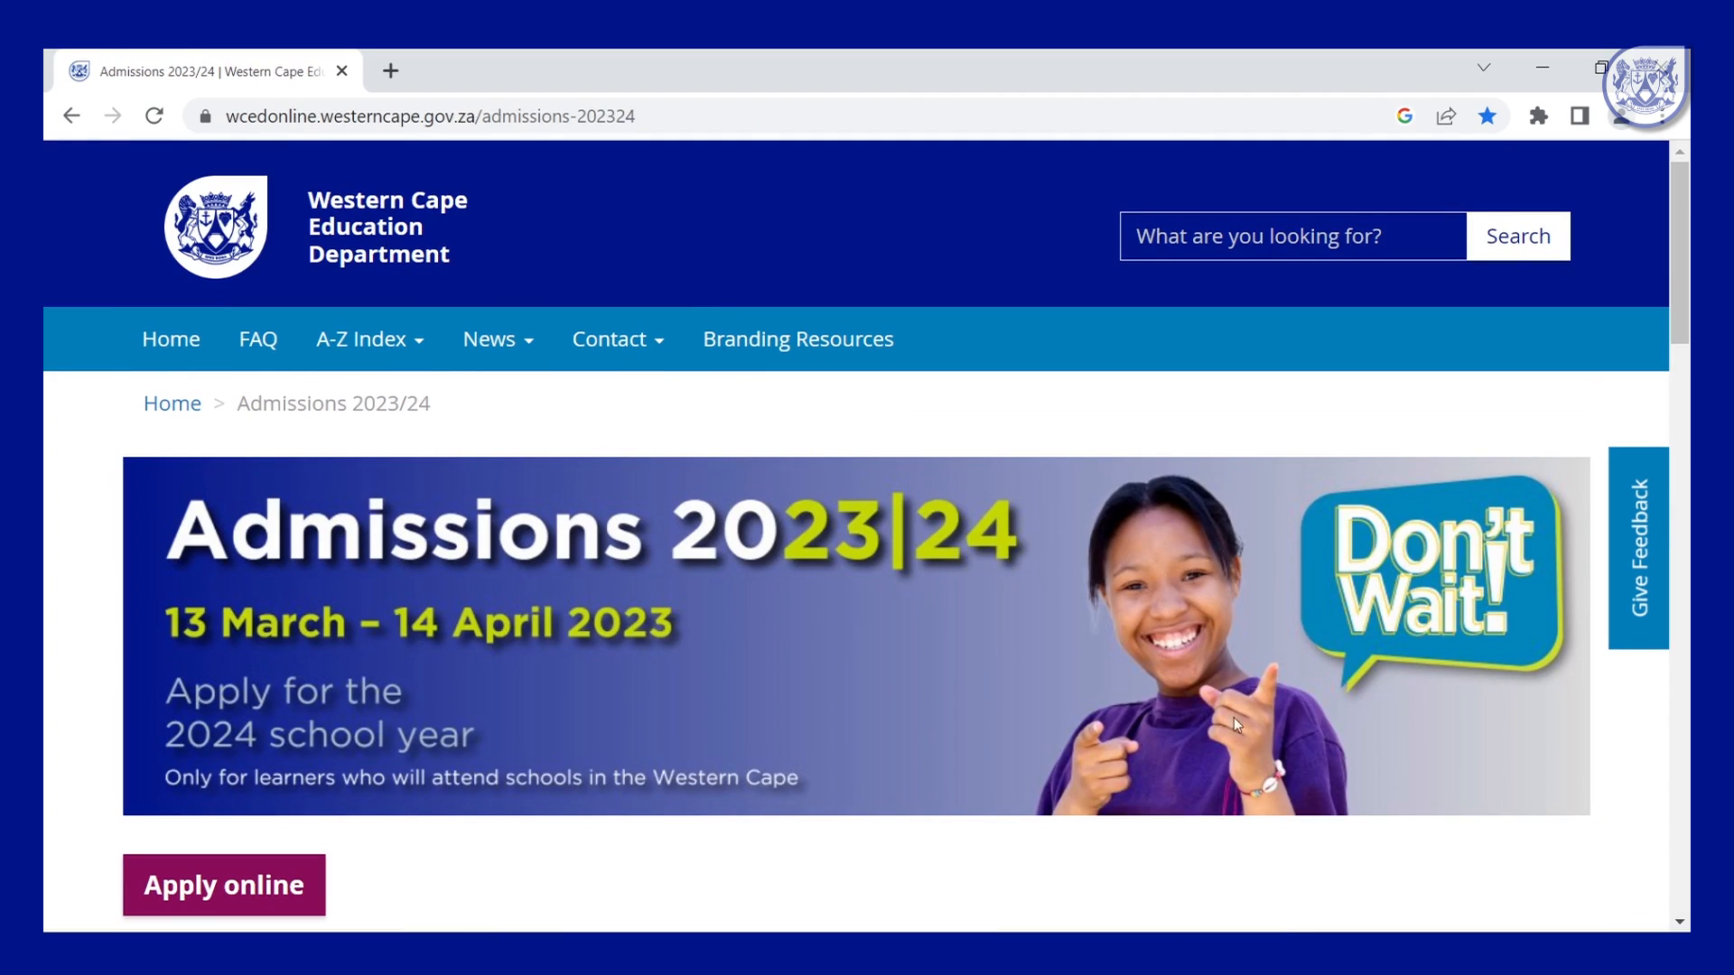
scroll(501, 846, down, 1)
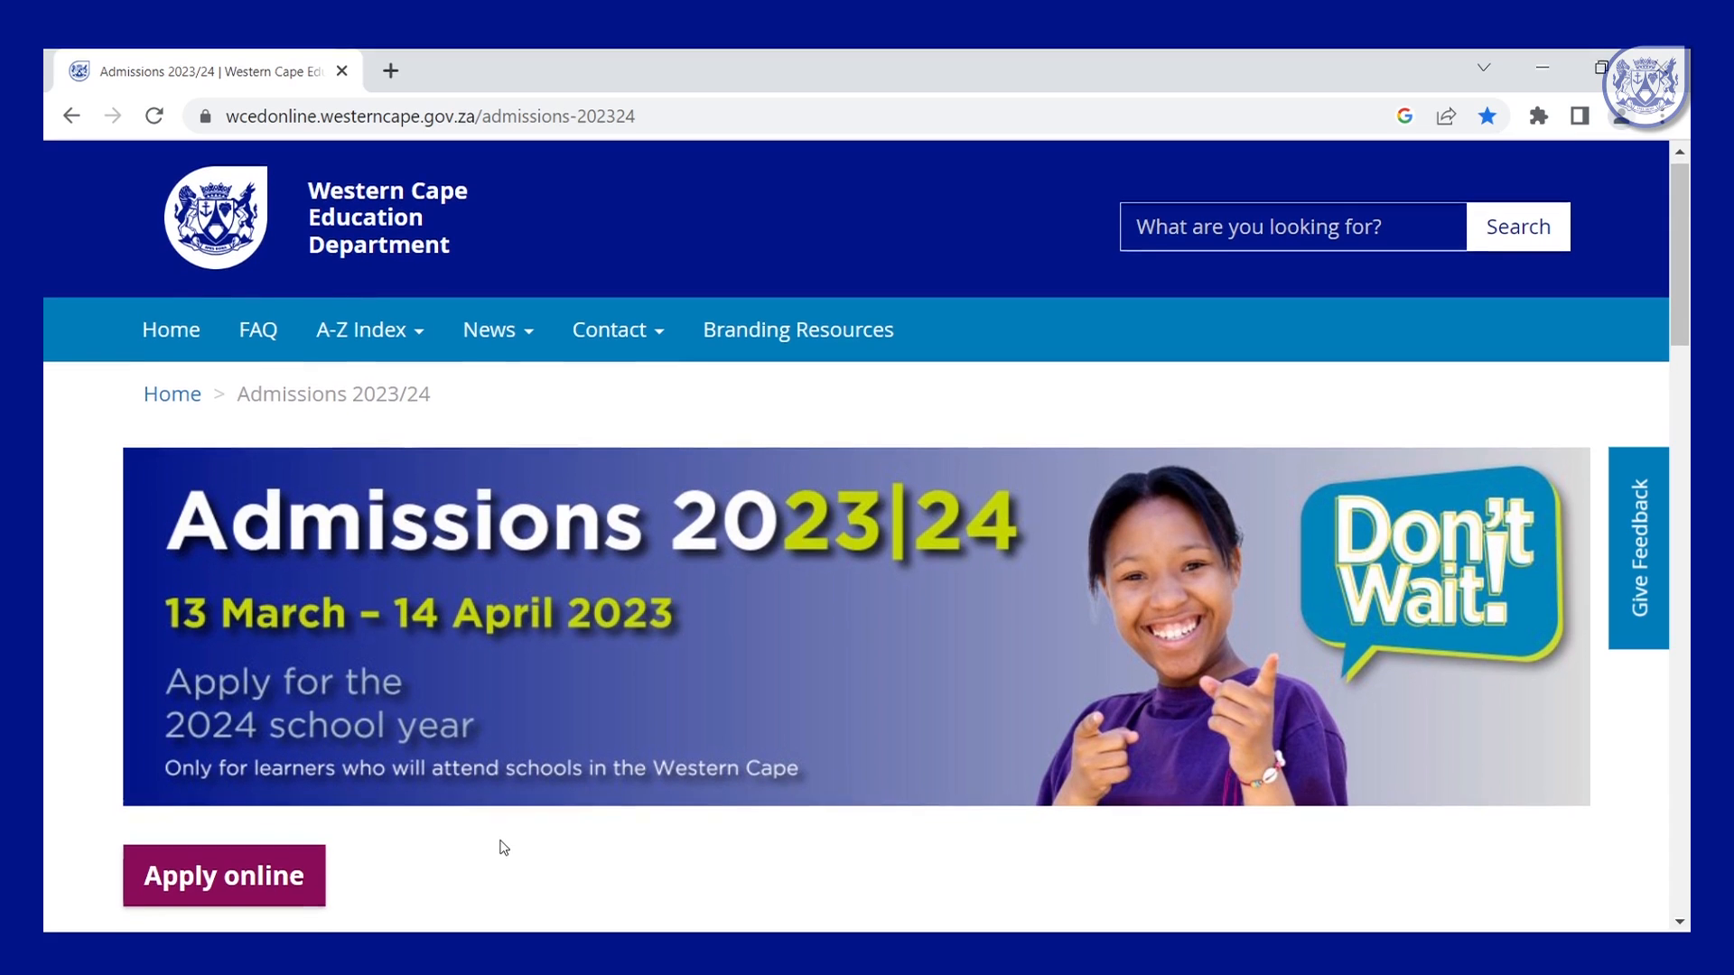
click(265, 874)
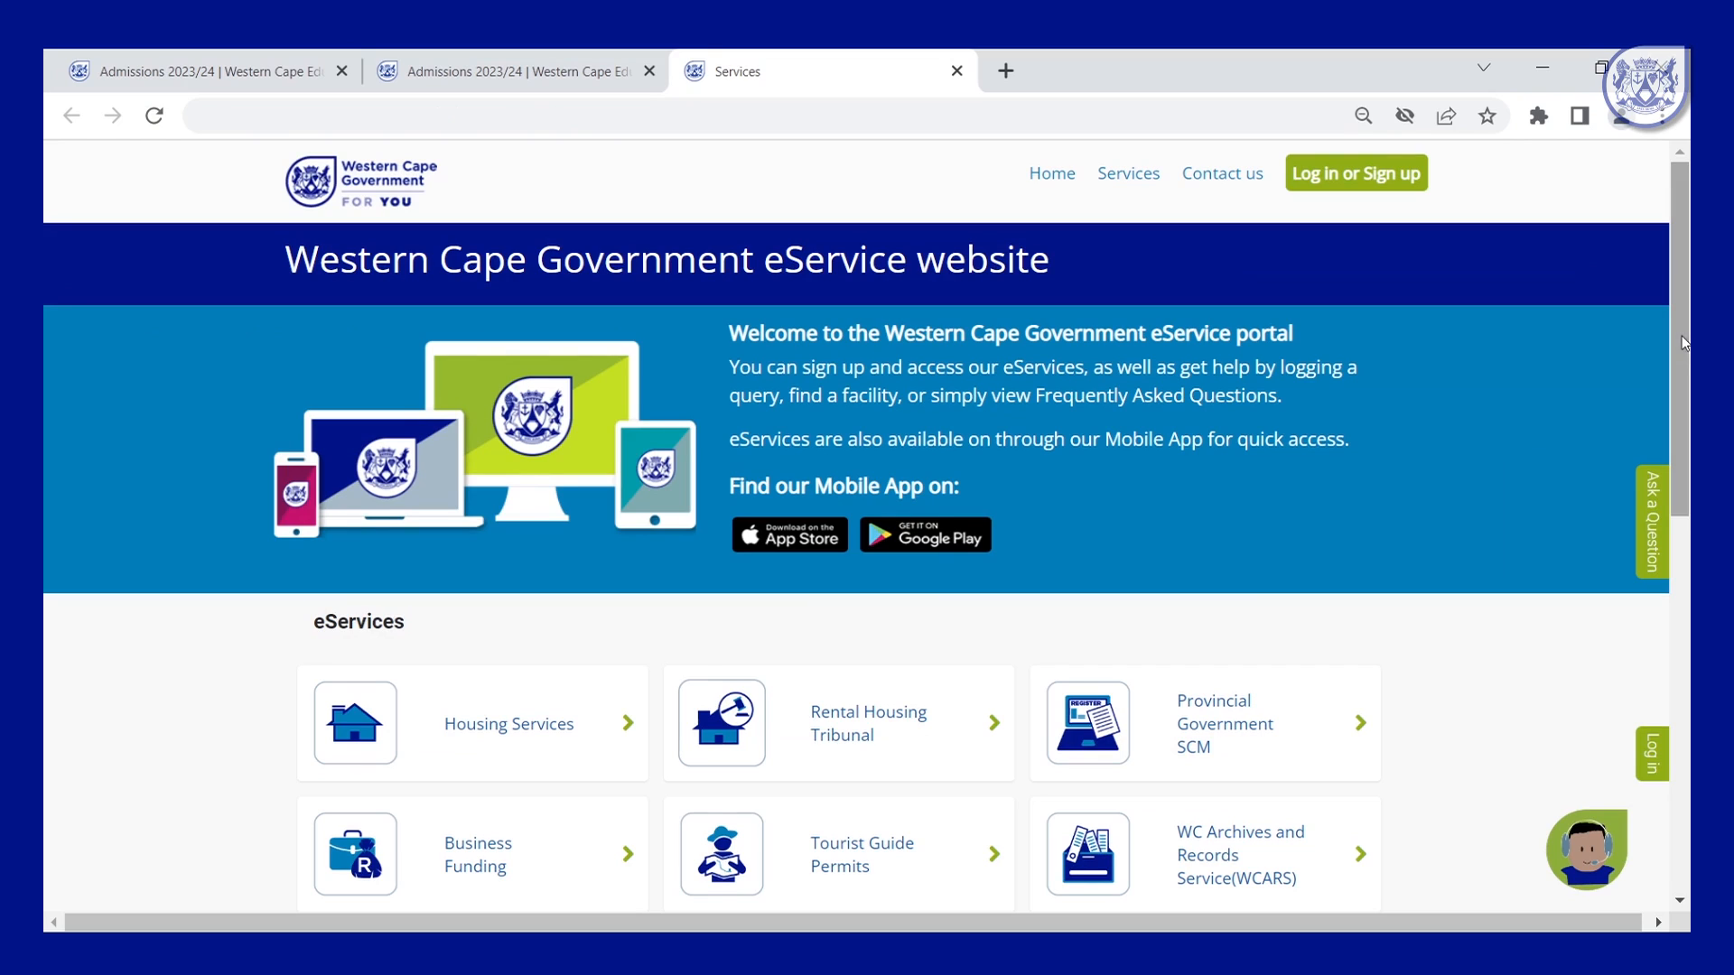
drag(1676, 292, 1688, 490)
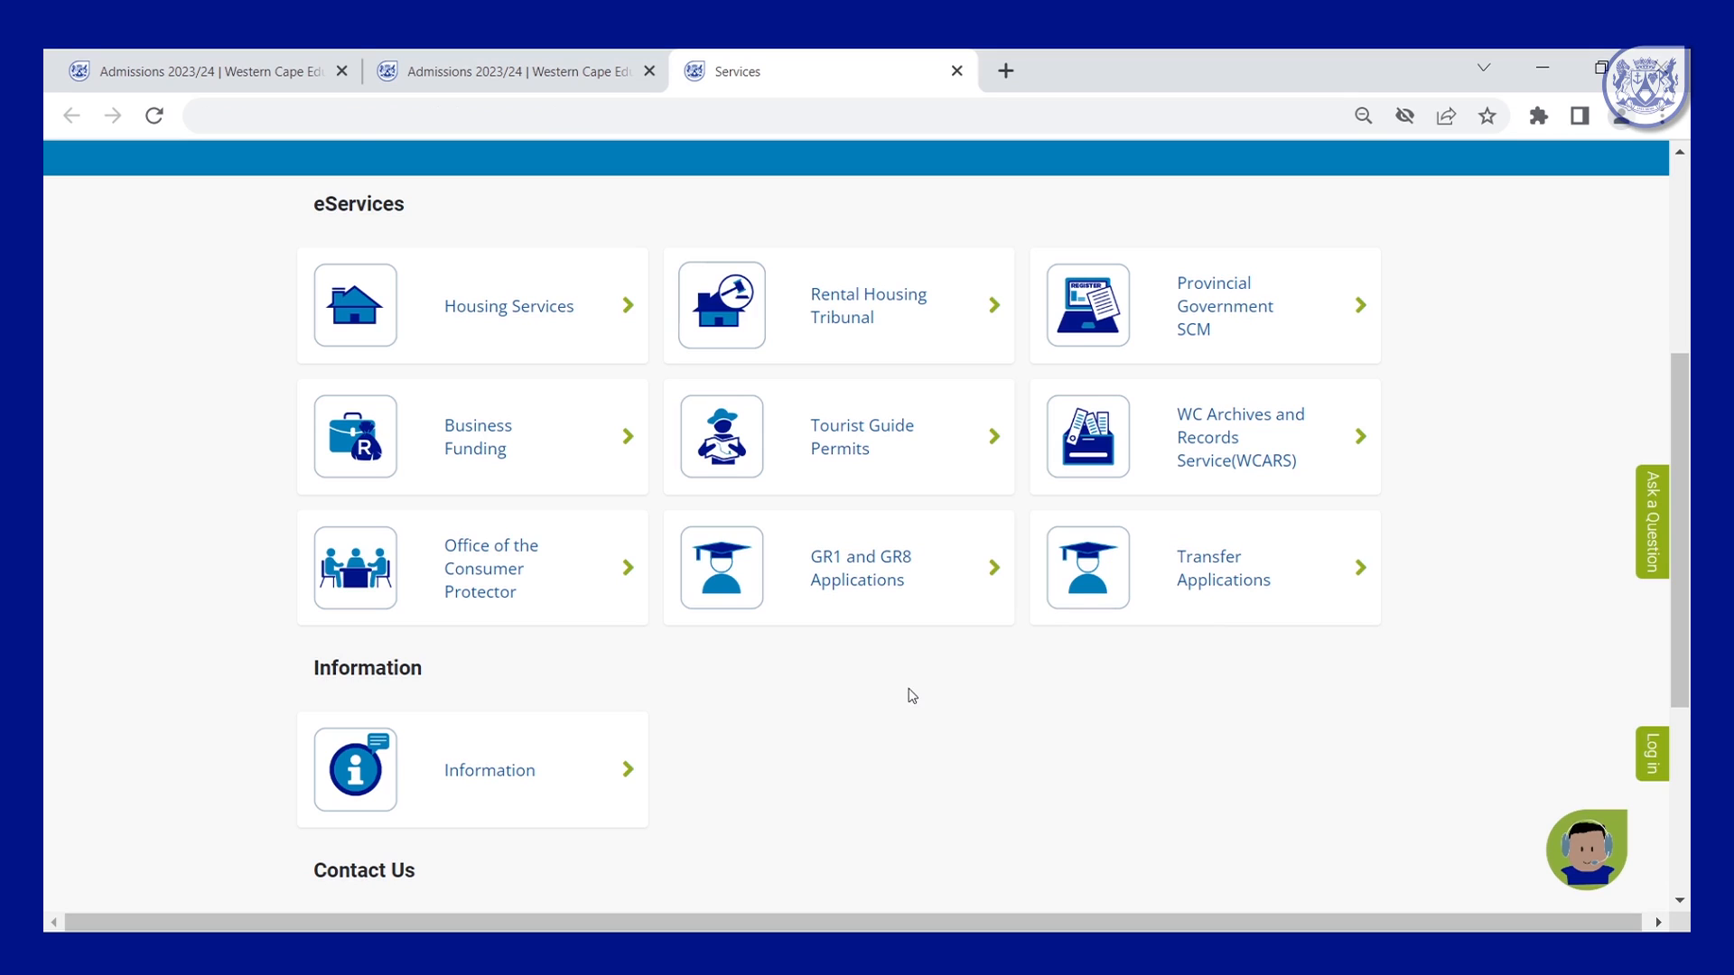
Start a sign-up for GR1 and GR8 Applications and enter the applicant's first name, surname and e-mail.
click(870, 581)
click(628, 357)
click(368, 557)
click(328, 736)
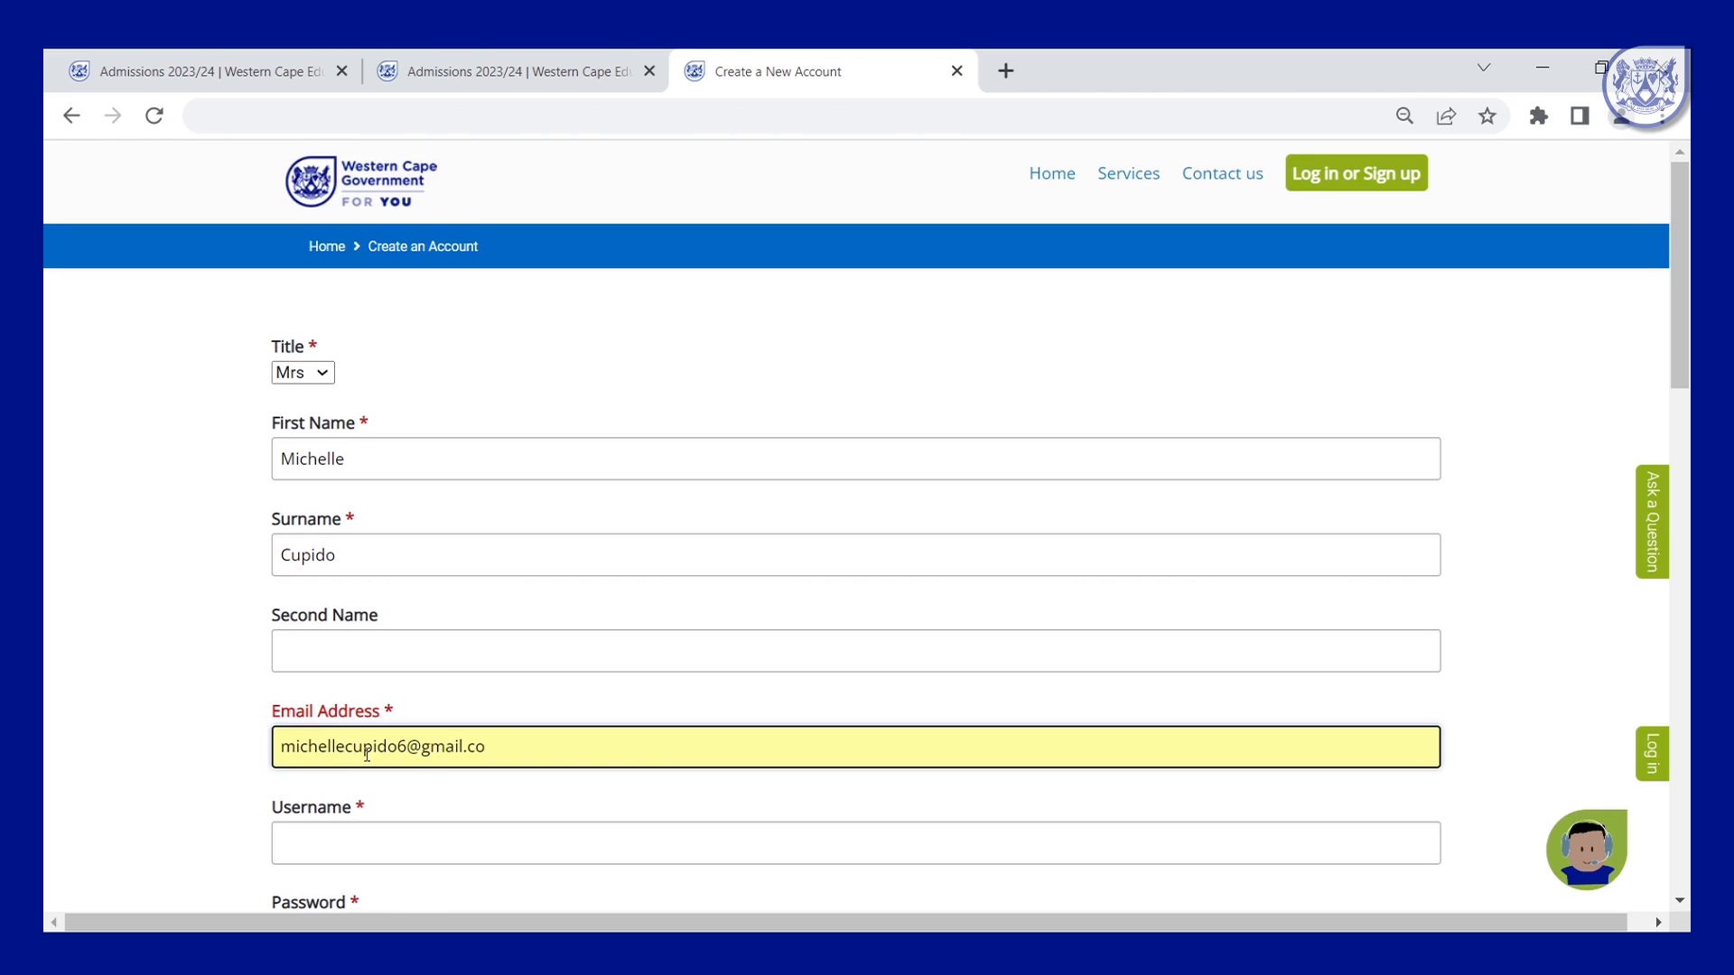
click(403, 844)
Enter the applicant's ID number as the username and set an account password.
scroll(403, 843, down, 3)
click(555, 696)
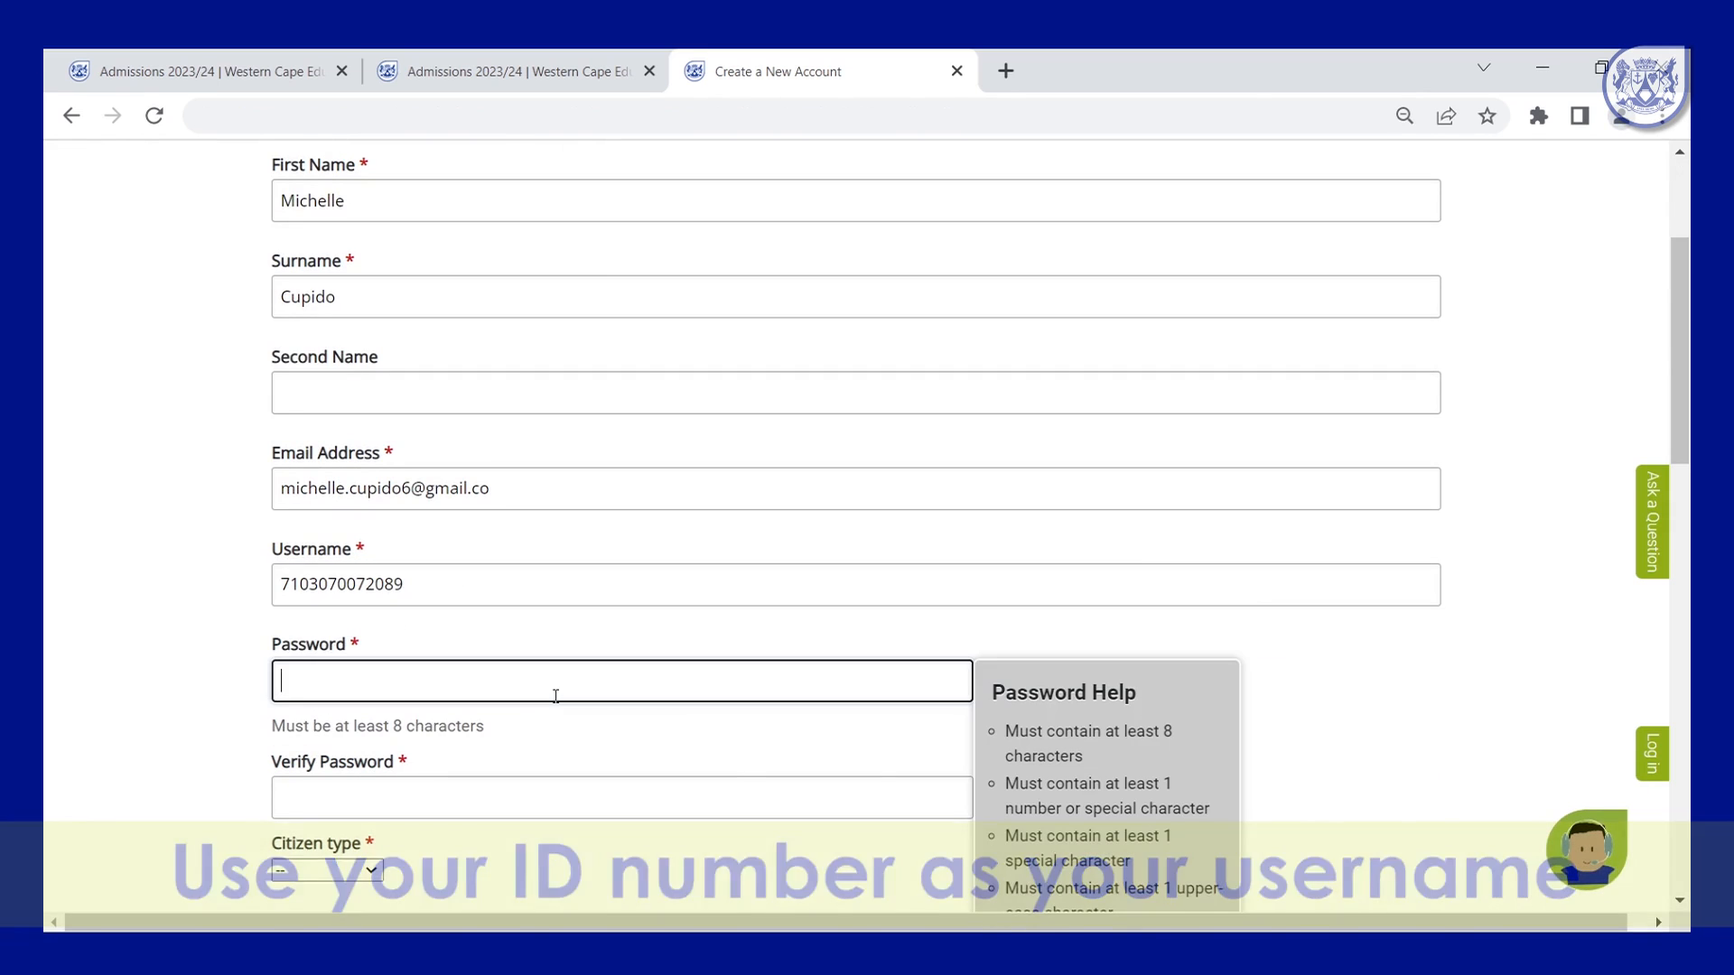
text(••••••••)
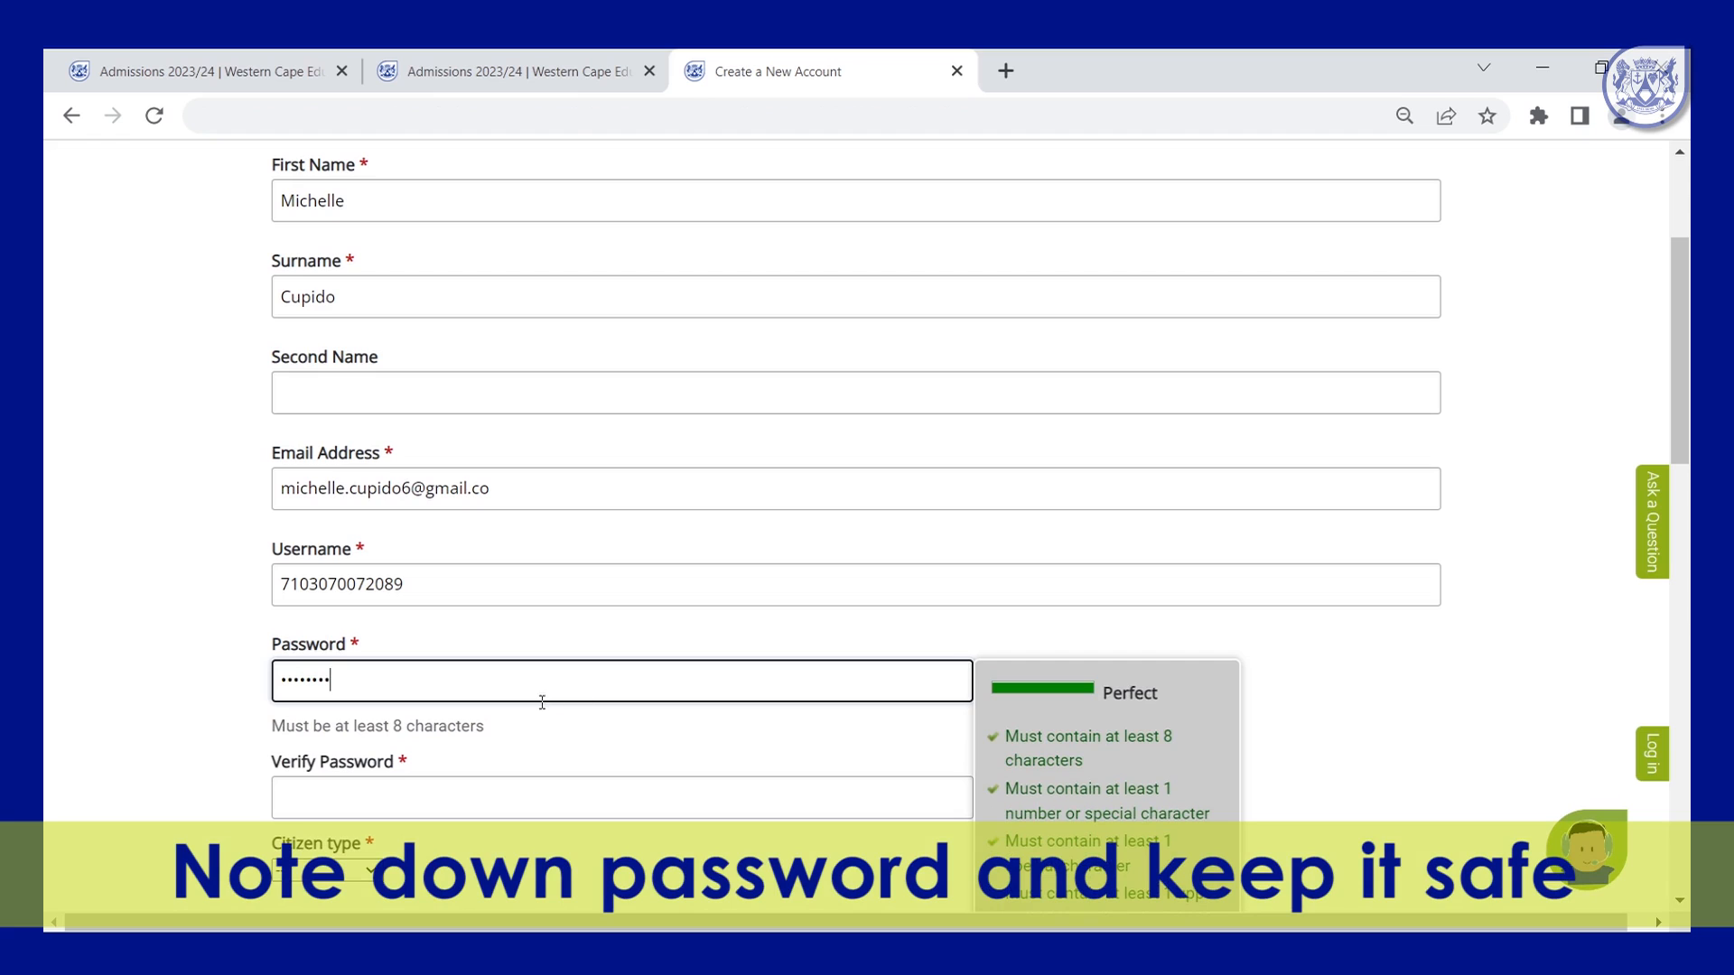
Enter the applicant's SA ID number and pick the home street address from the suggestions.
scroll(551, 713, down, 5)
click(352, 507)
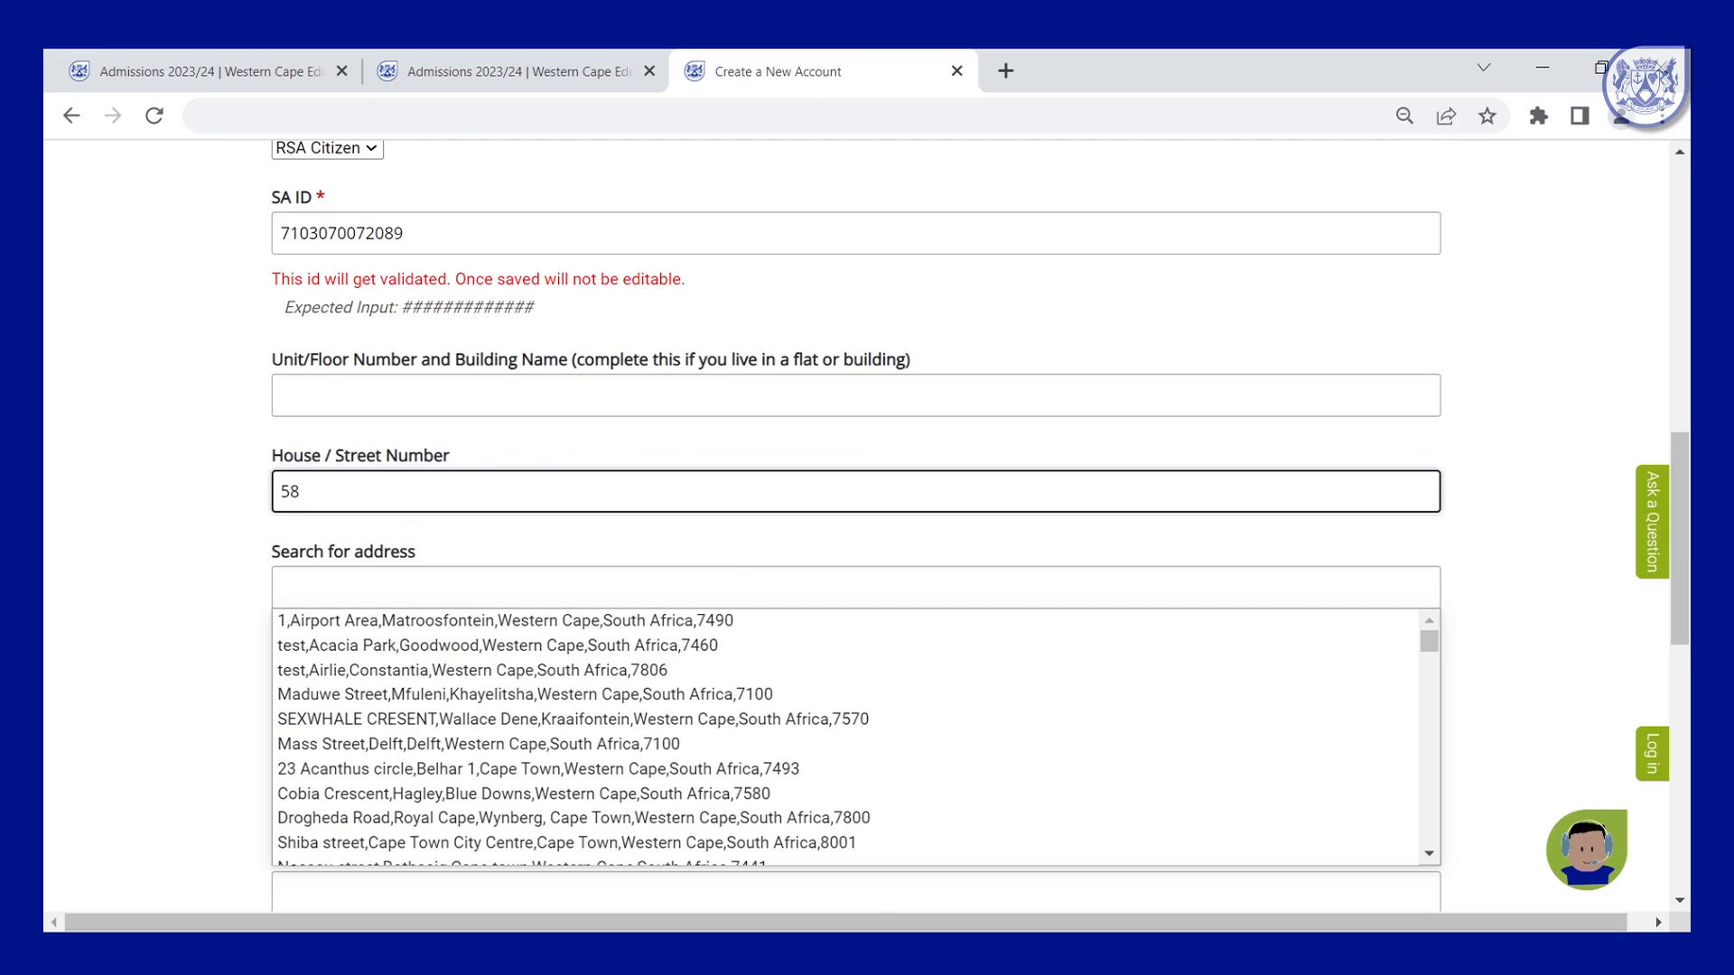
click(733, 585)
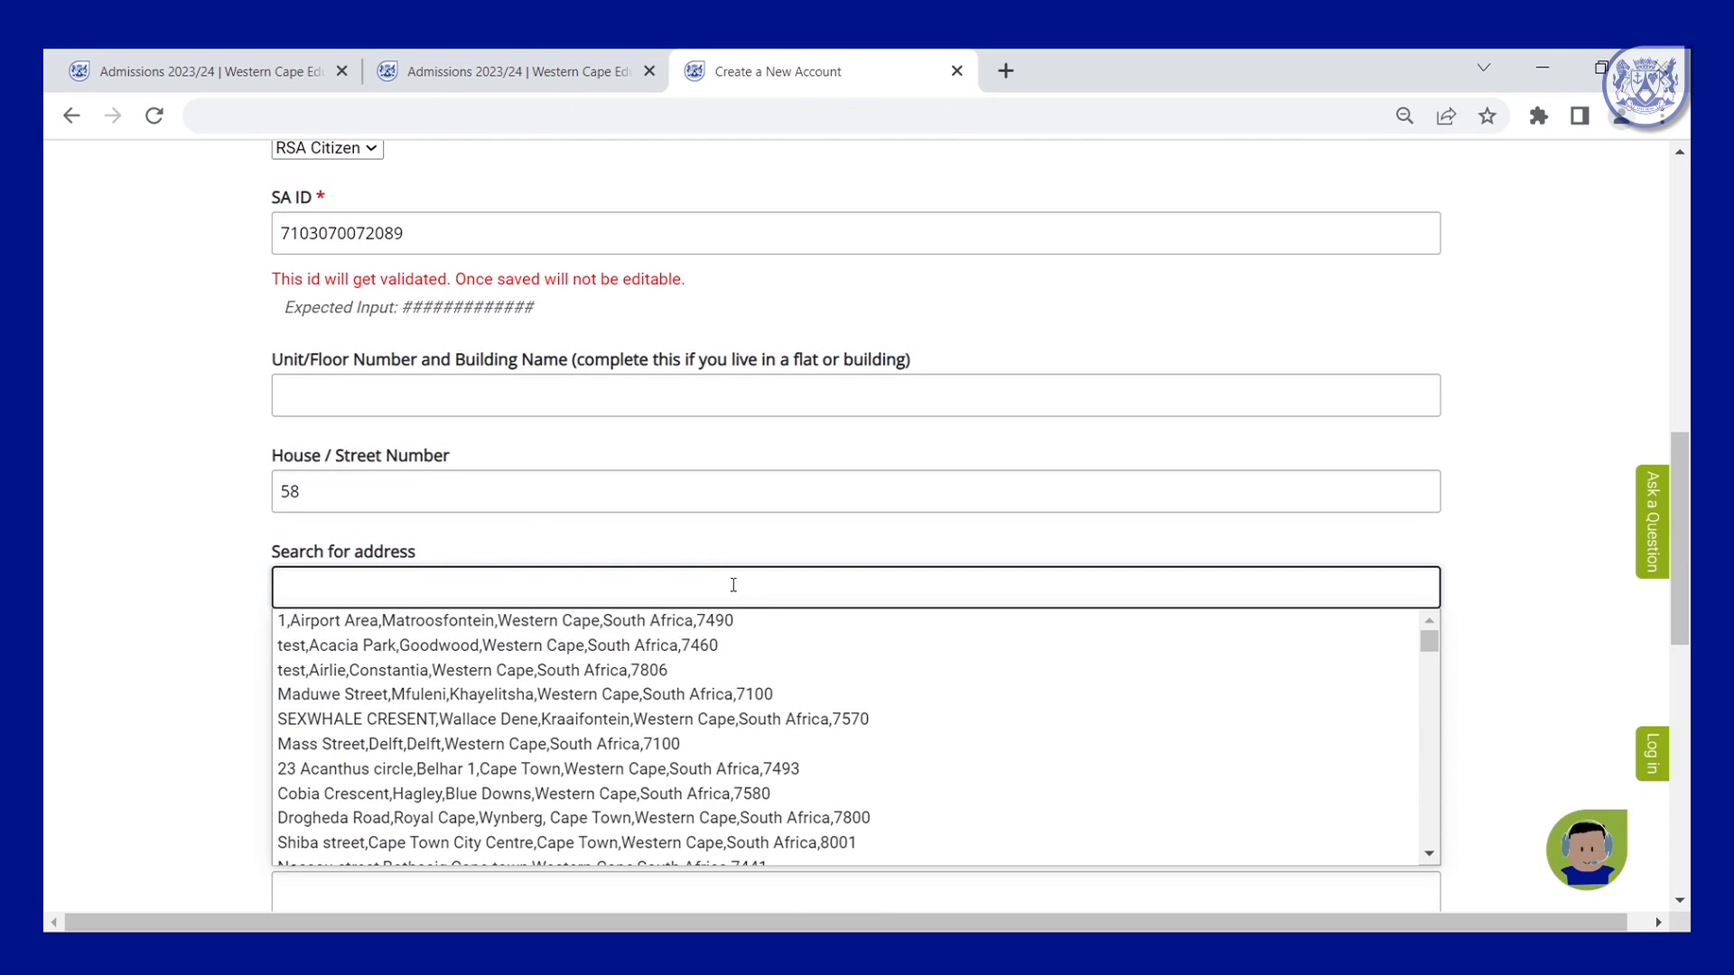
text(parow street)
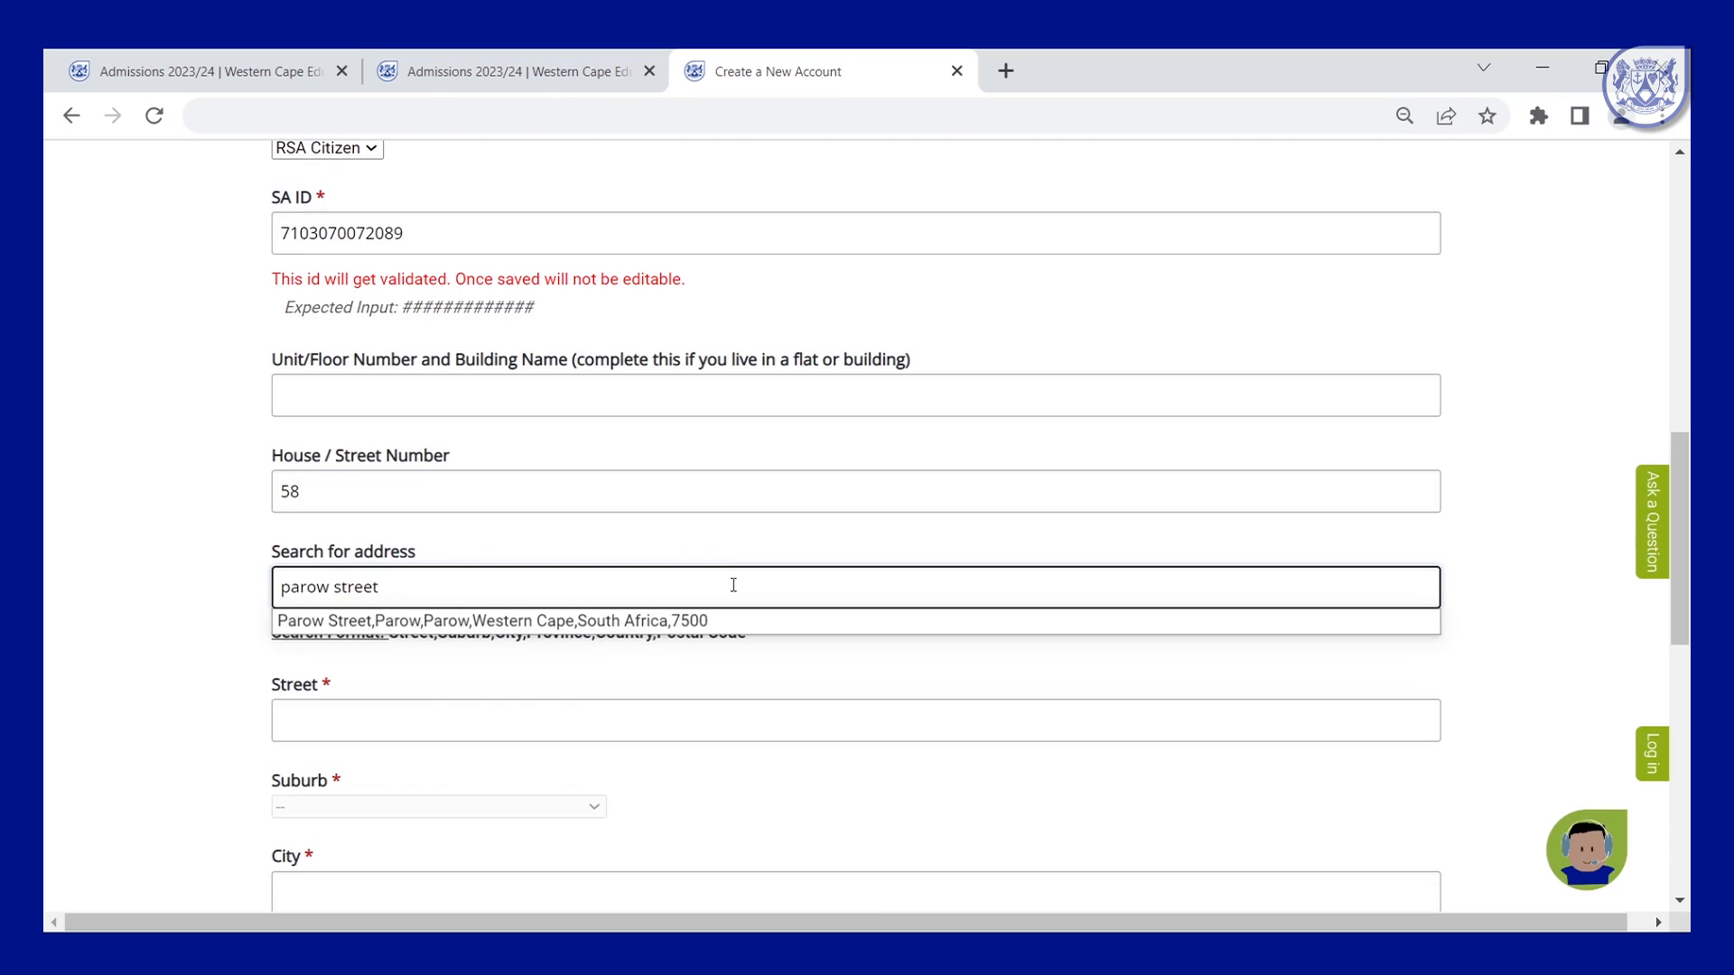
click(681, 627)
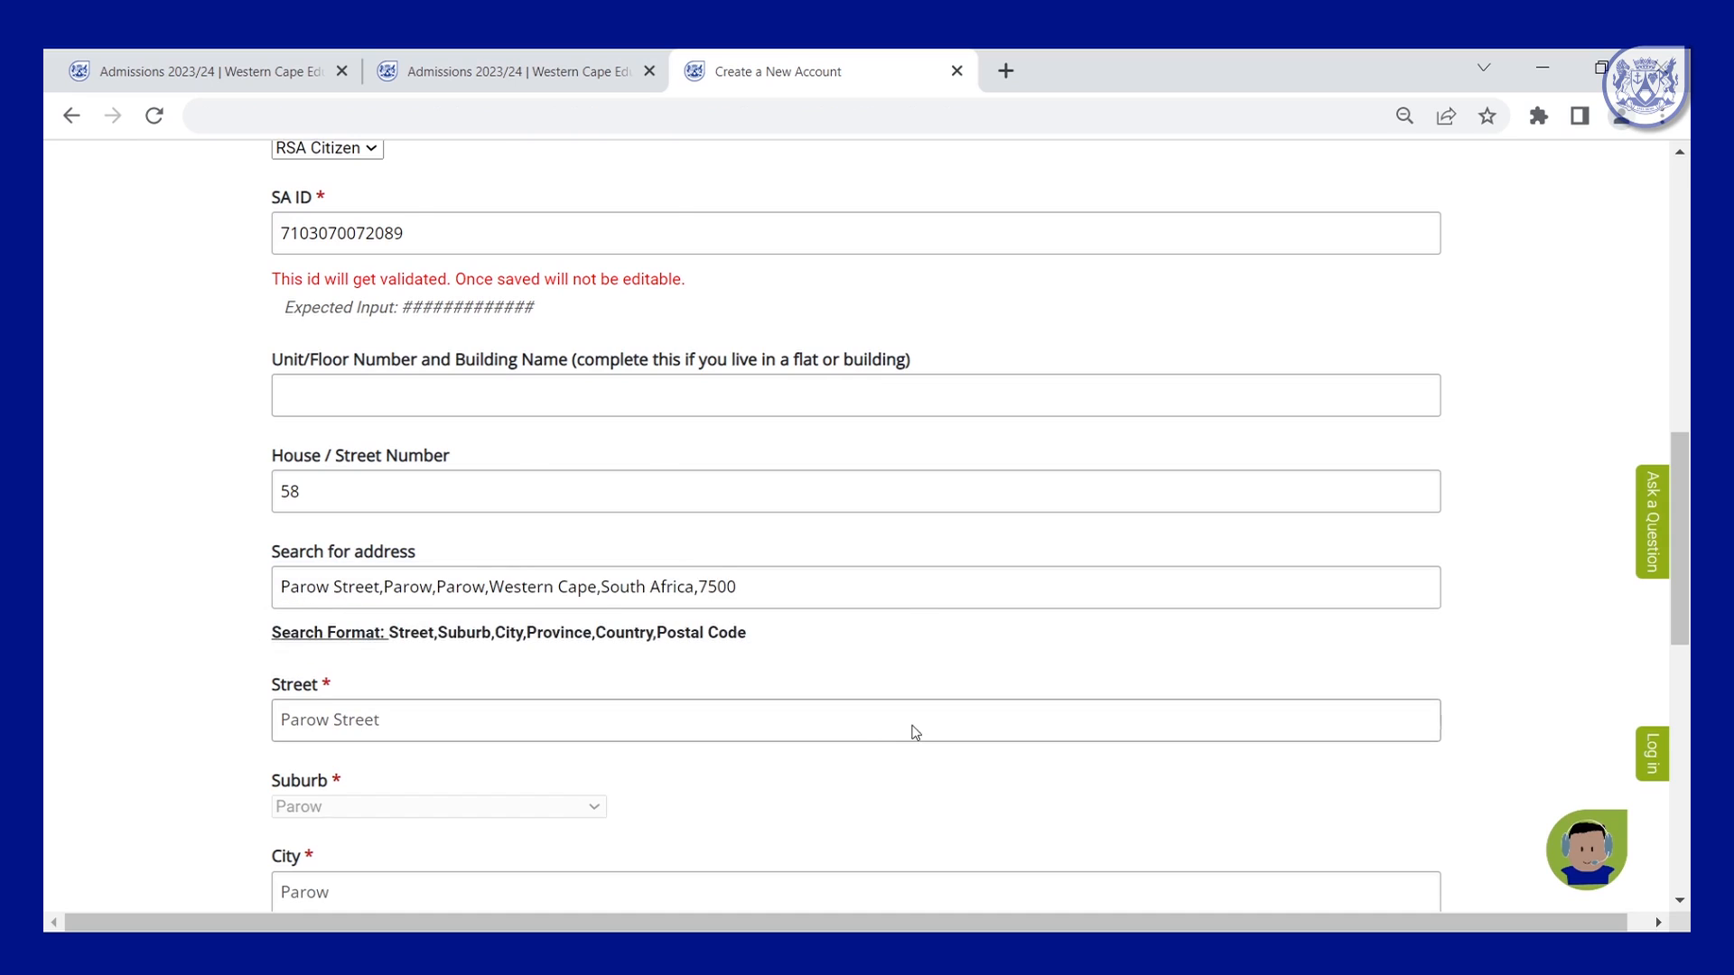
Add the applicant's cell and work phone numbers and submit with Create Account.
scroll(926, 724, down, 3)
scroll(929, 724, down, 2)
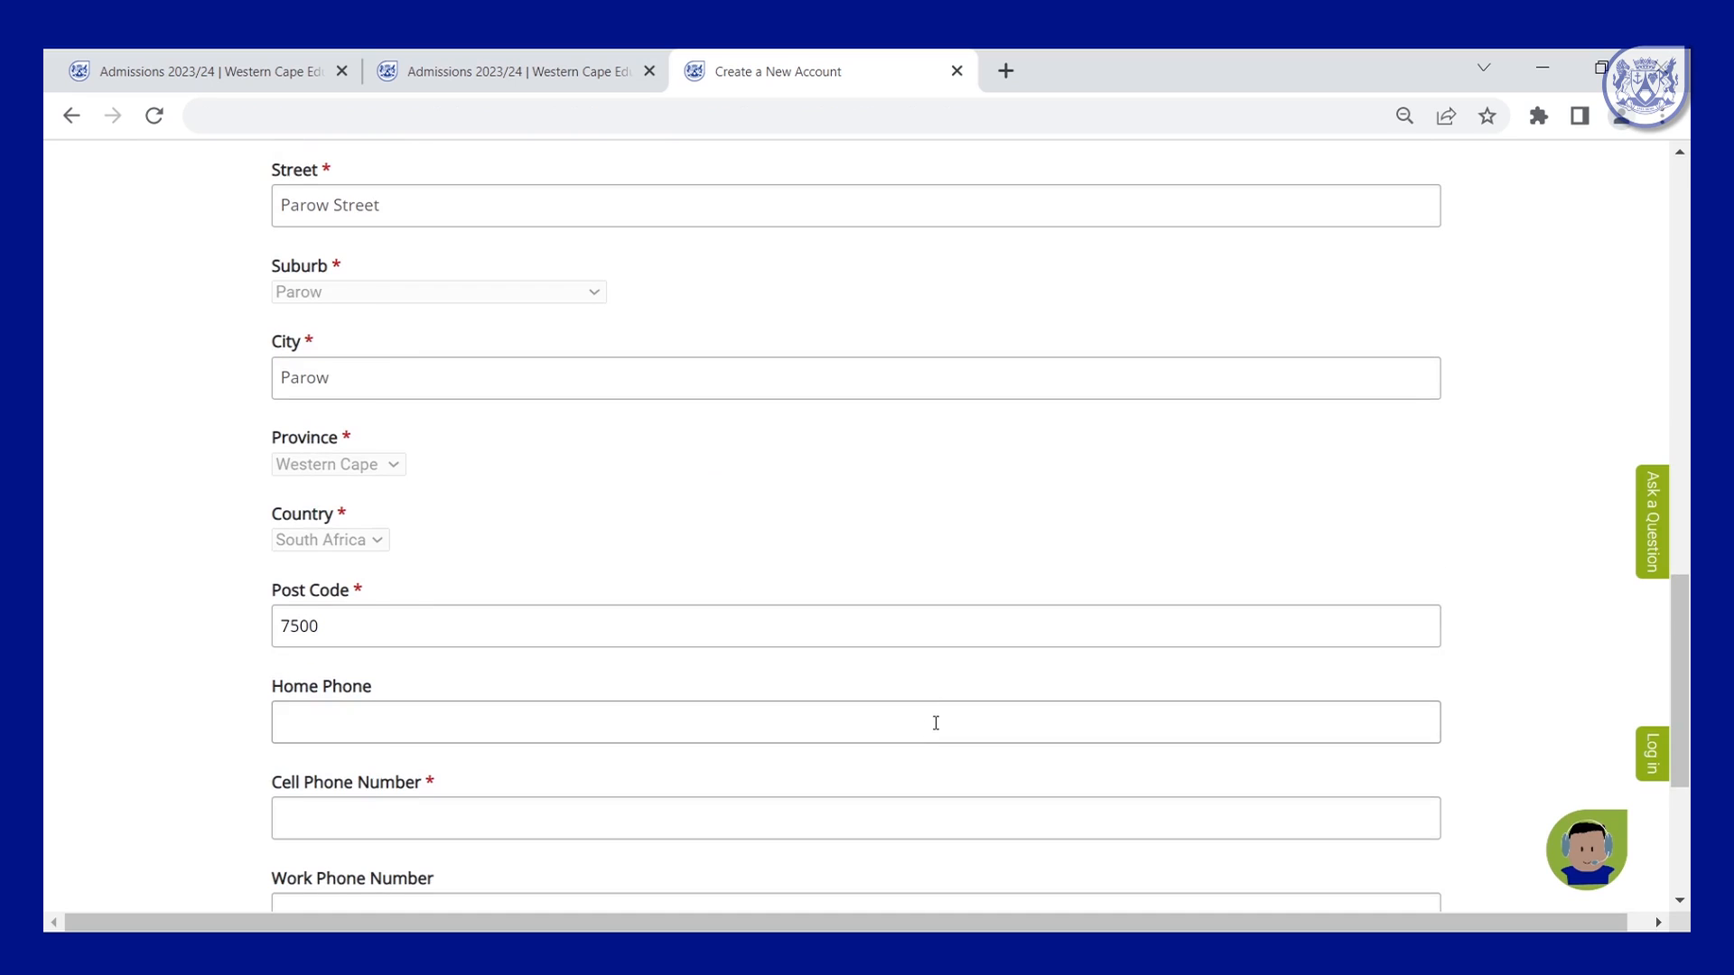
scroll(931, 722, down, 2)
click(675, 645)
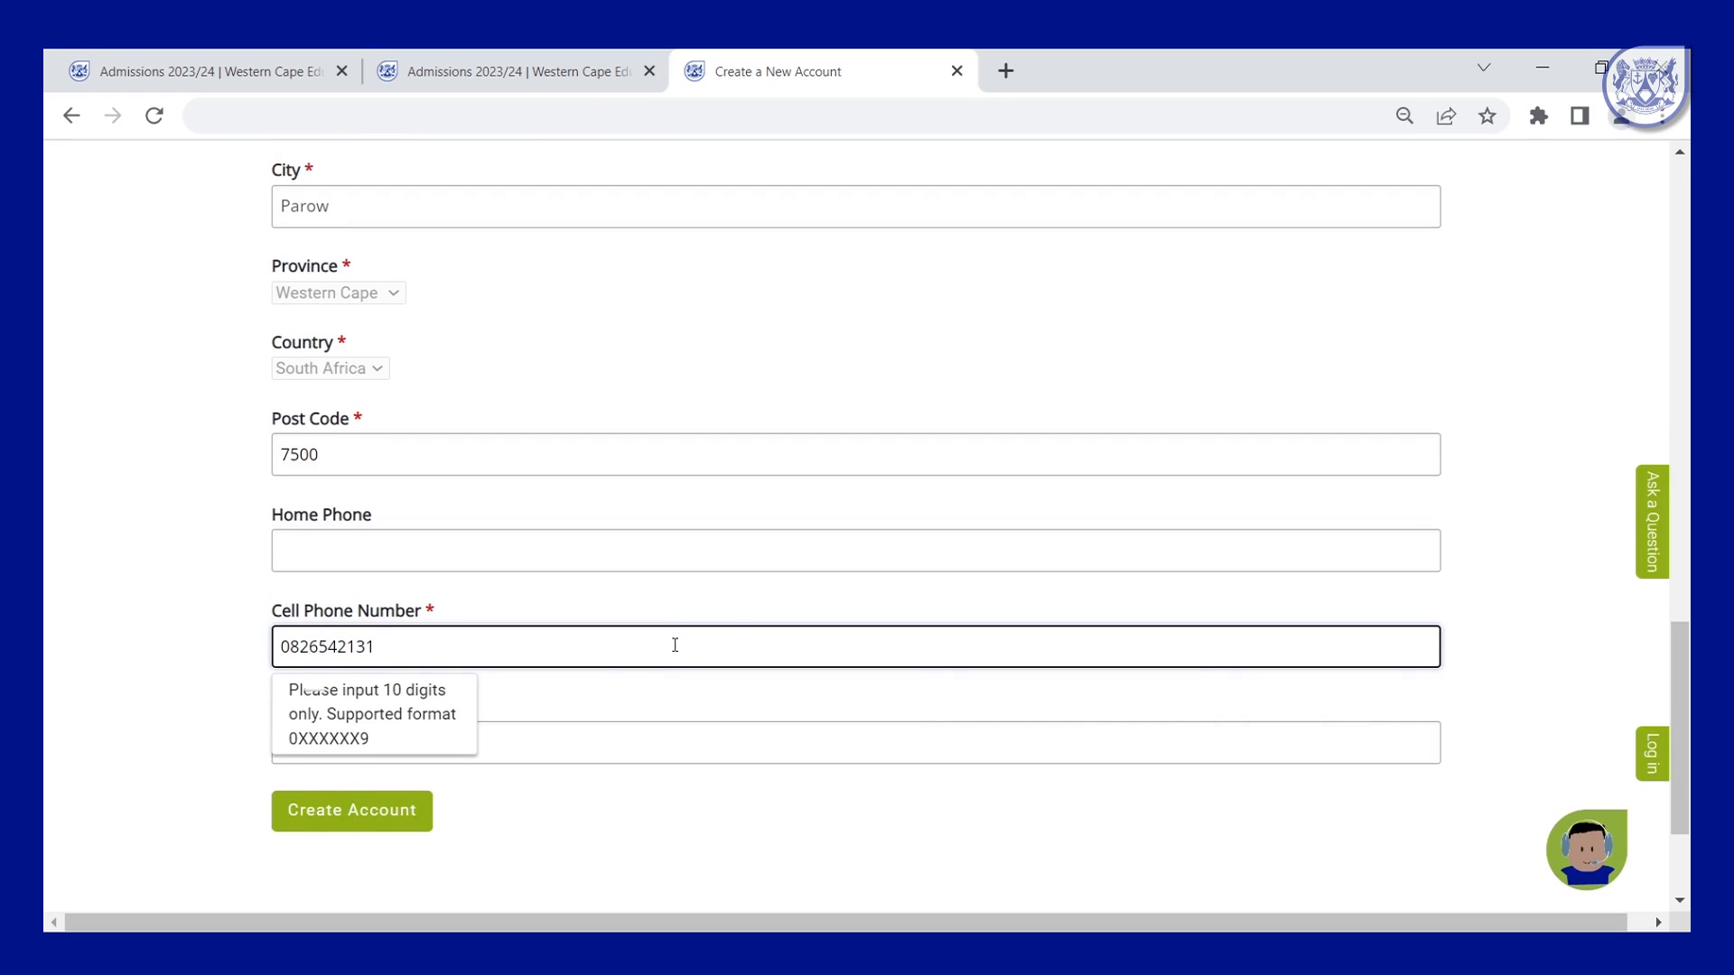
click(715, 746)
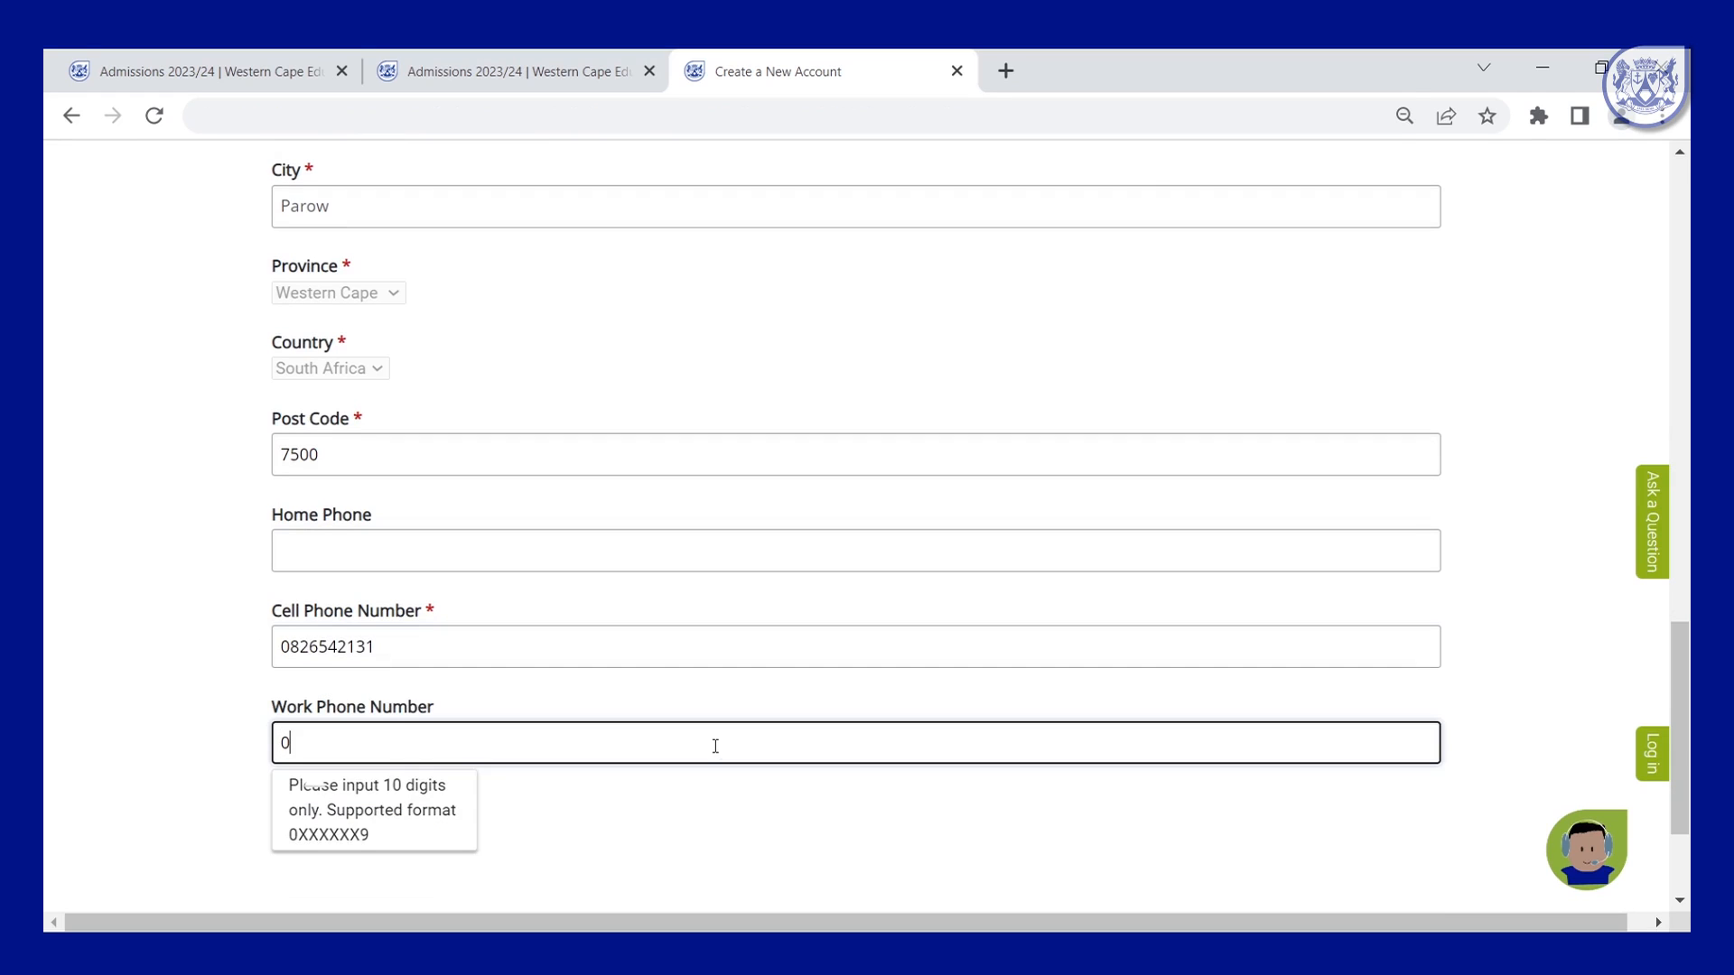
click(1301, 892)
scroll(1273, 844, down, 2)
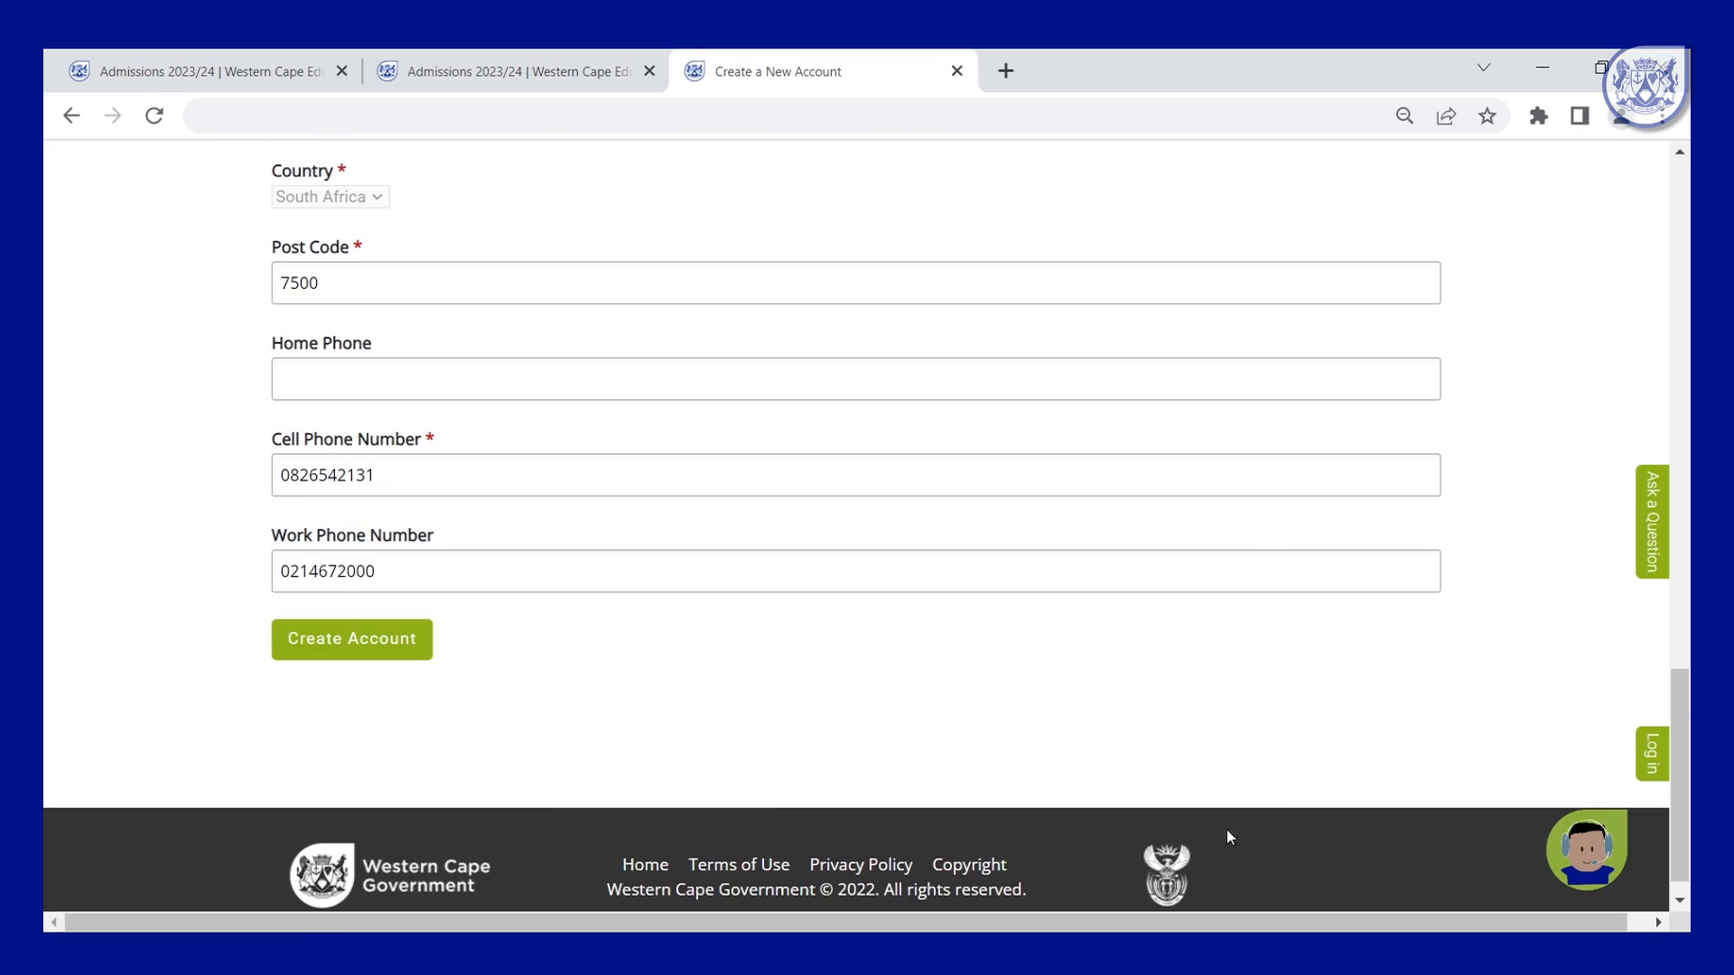
click(331, 641)
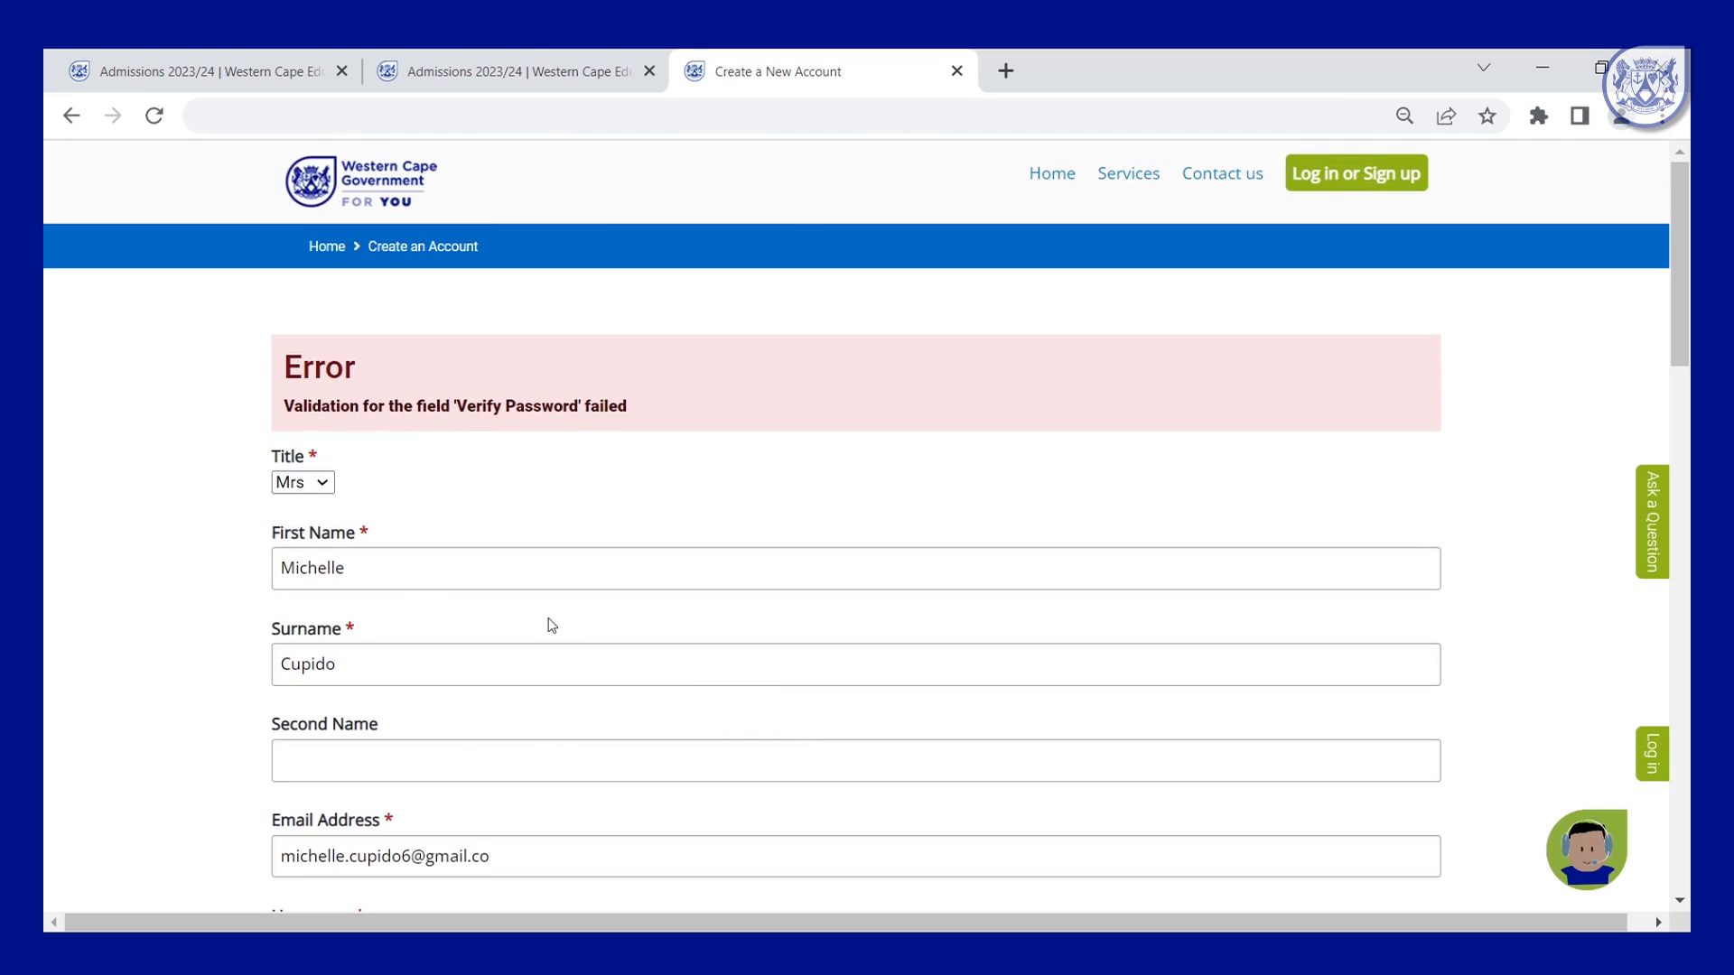
Re-enter the password in Verify Password and resubmit with Create Account.
scroll(697, 612, down, 3)
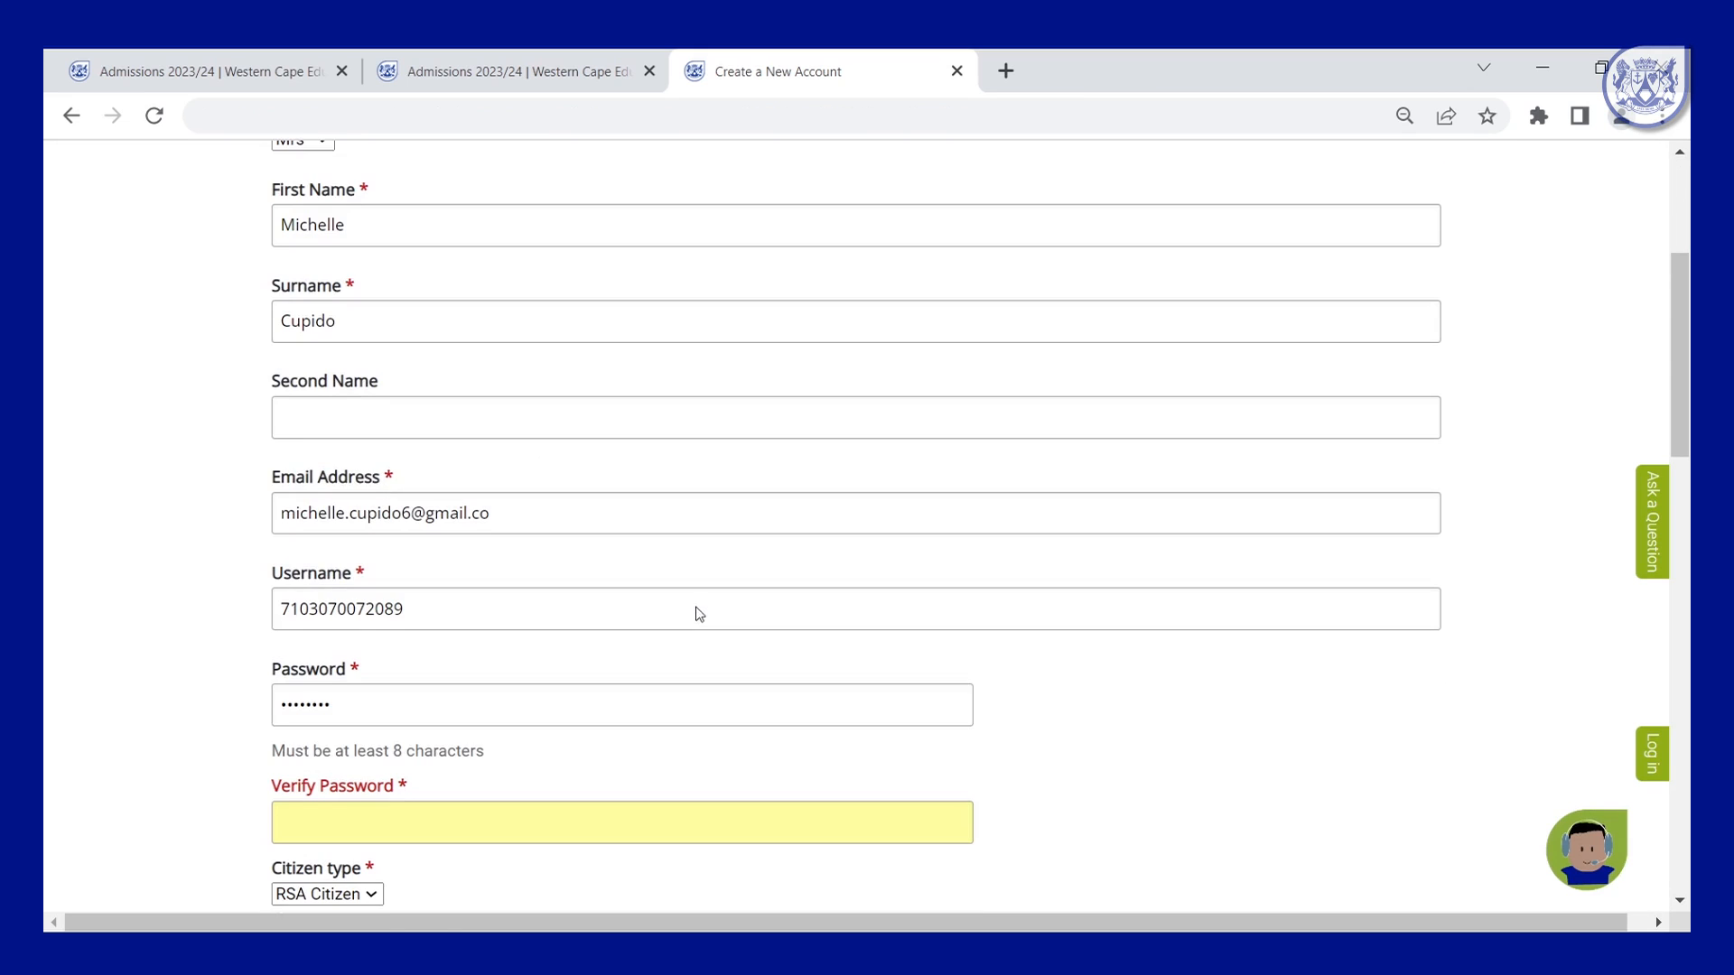
scroll(697, 606, down, 2)
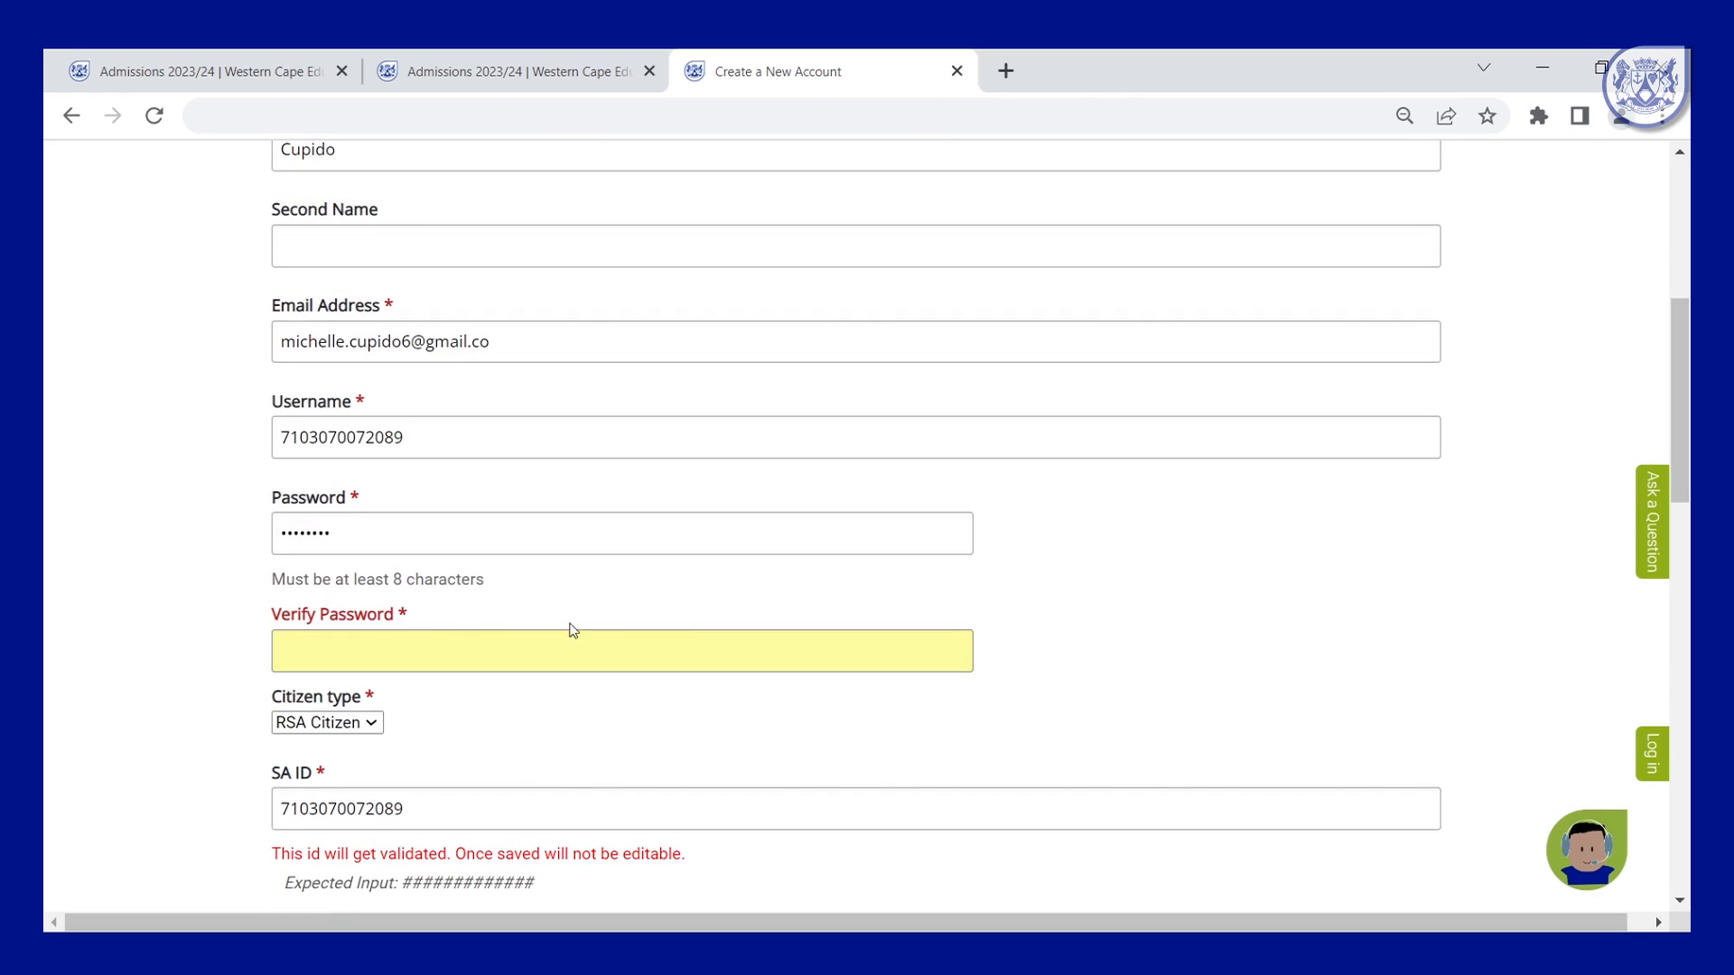
click(403, 642)
text(•••••••)
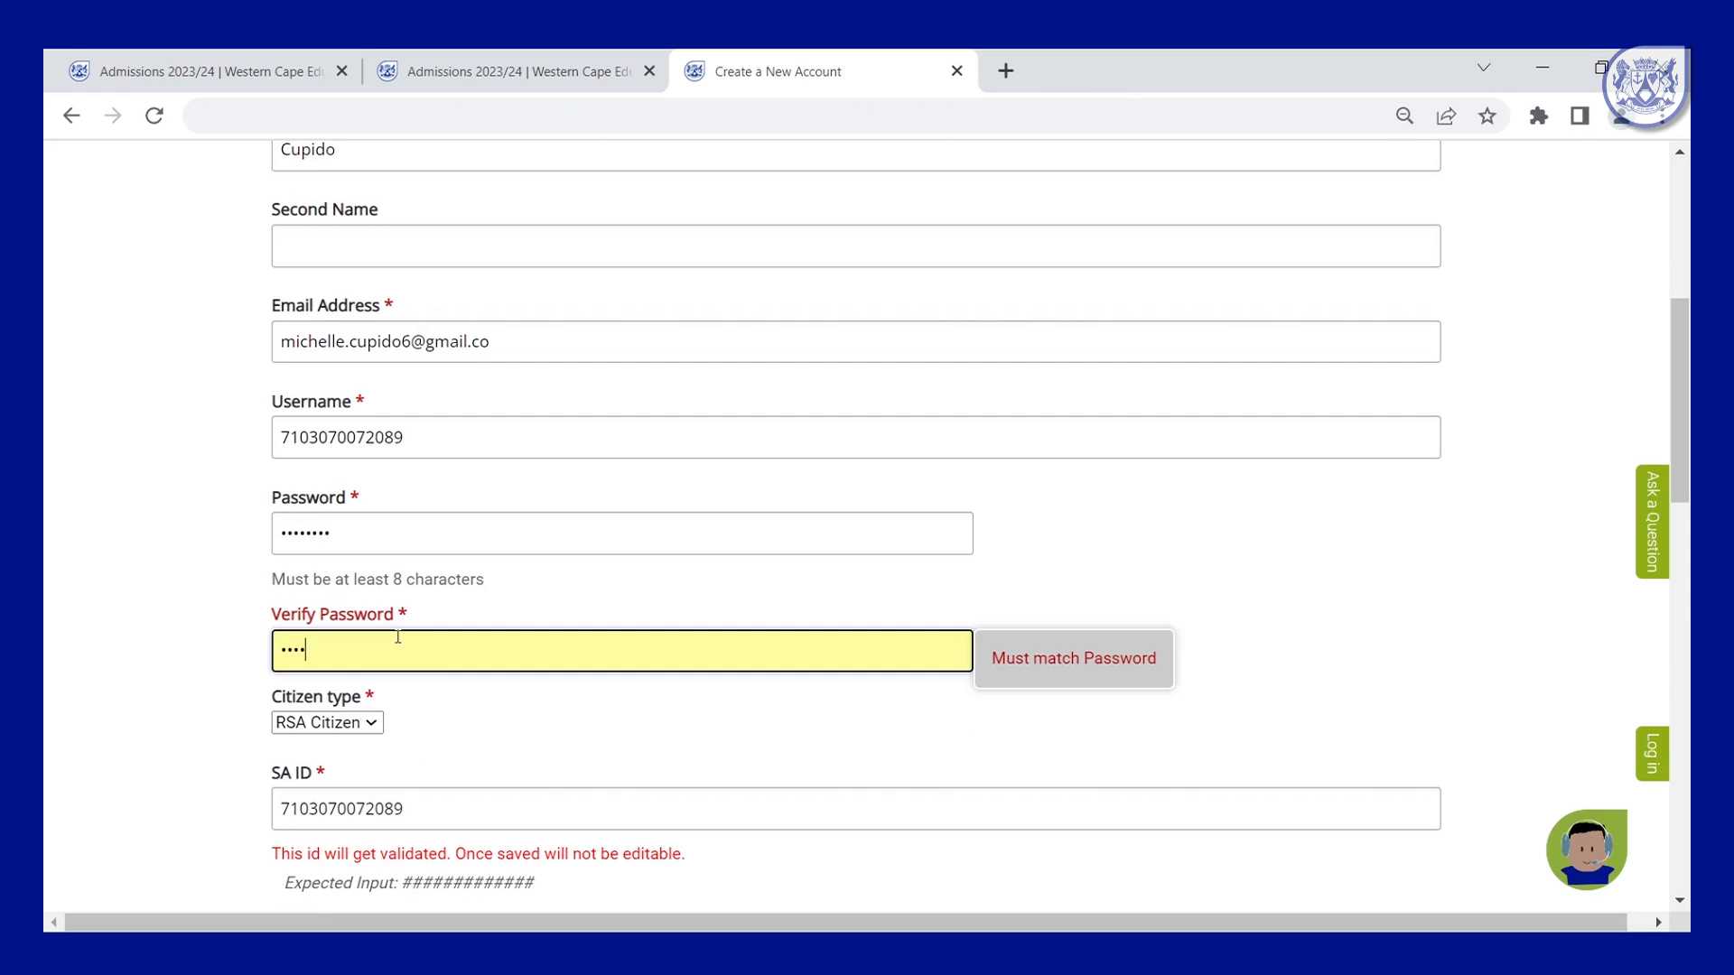
text(•)
click(1449, 666)
scroll(1243, 612, down, 15)
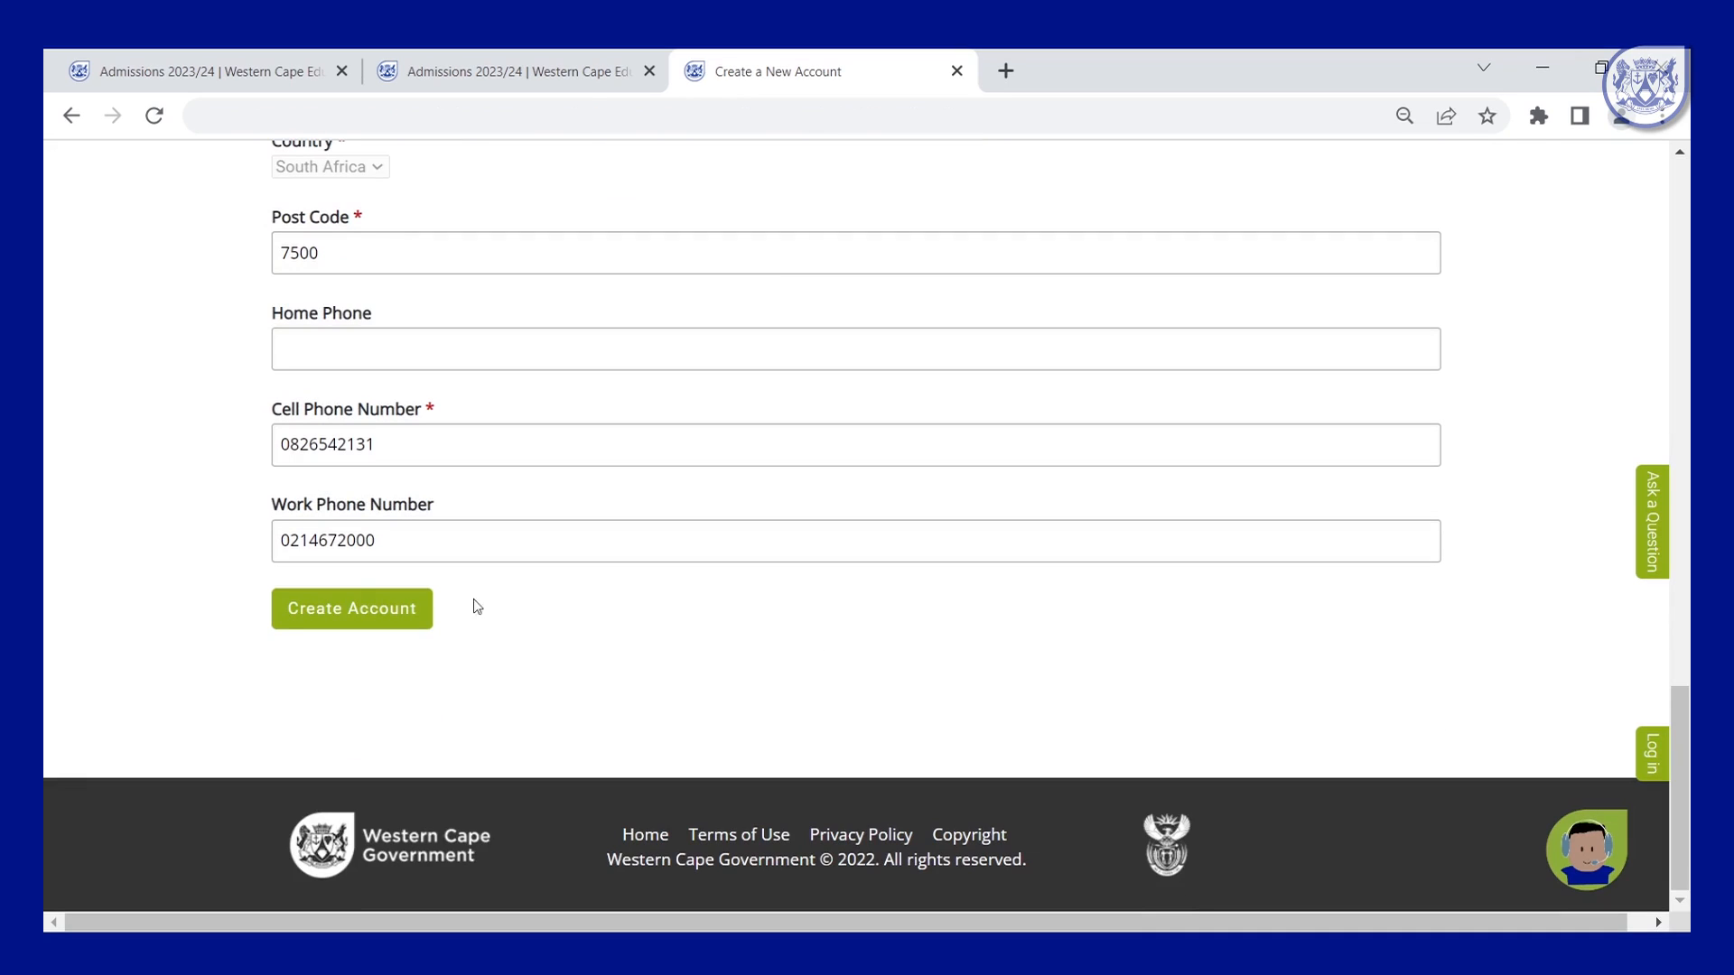
click(364, 608)
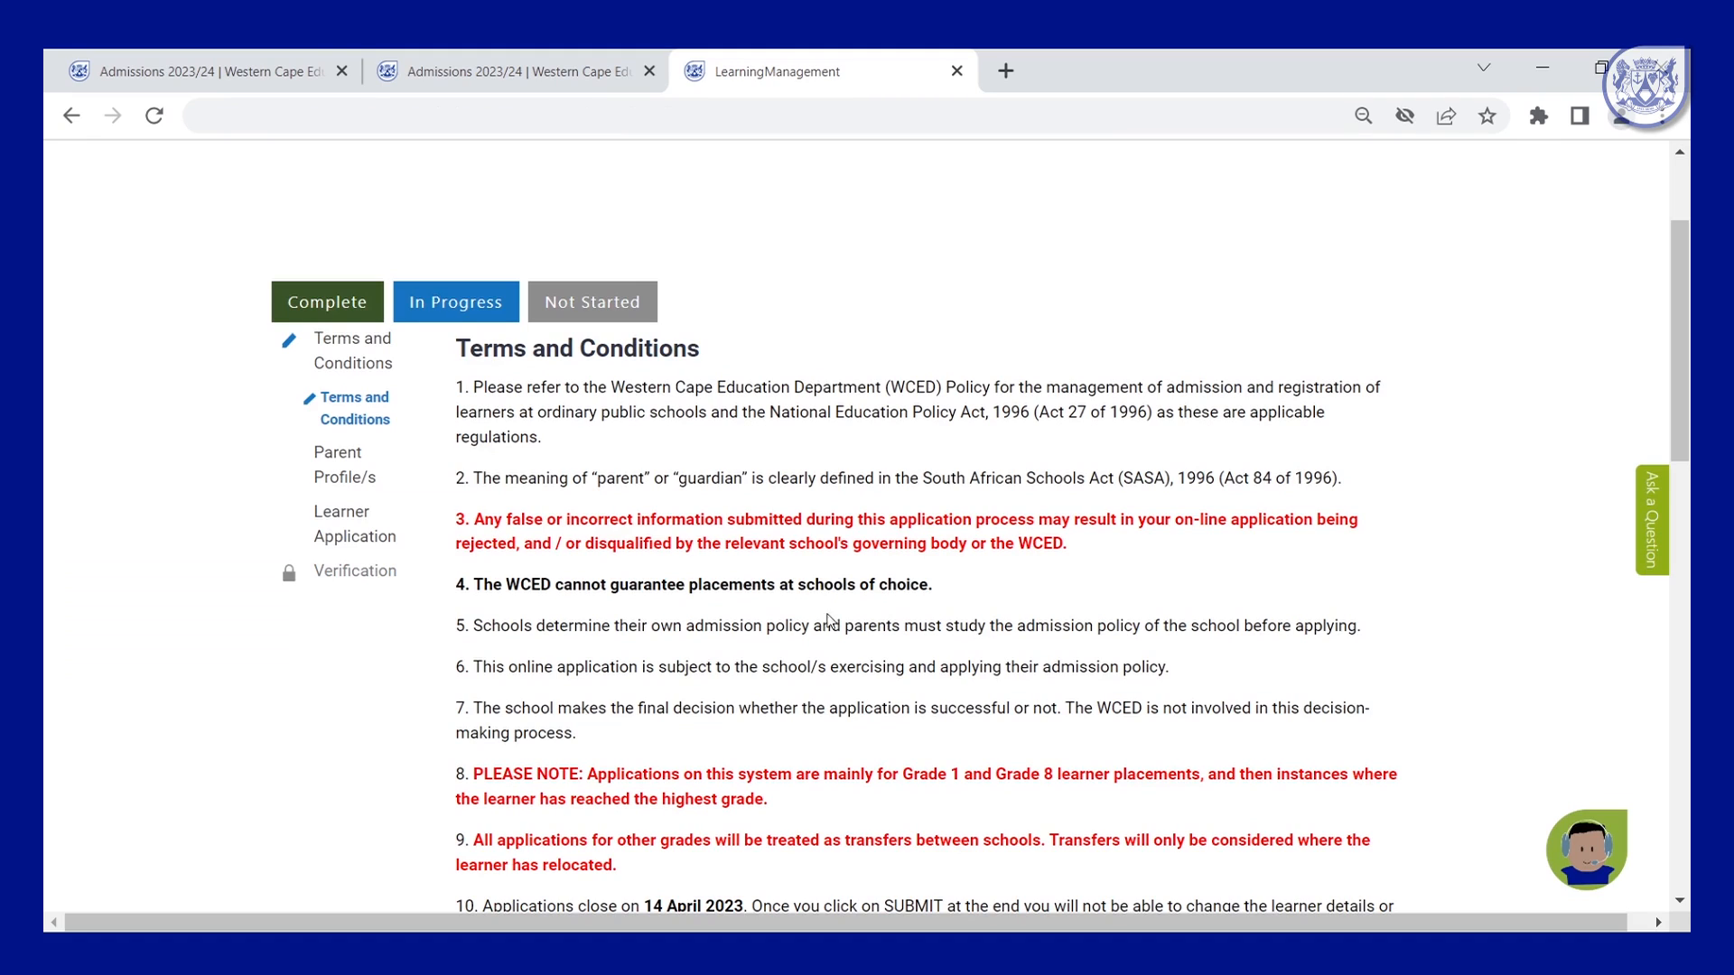
Scroll down the Terms and Conditions step once the new account is created.
scroll(884, 613, down, 2)
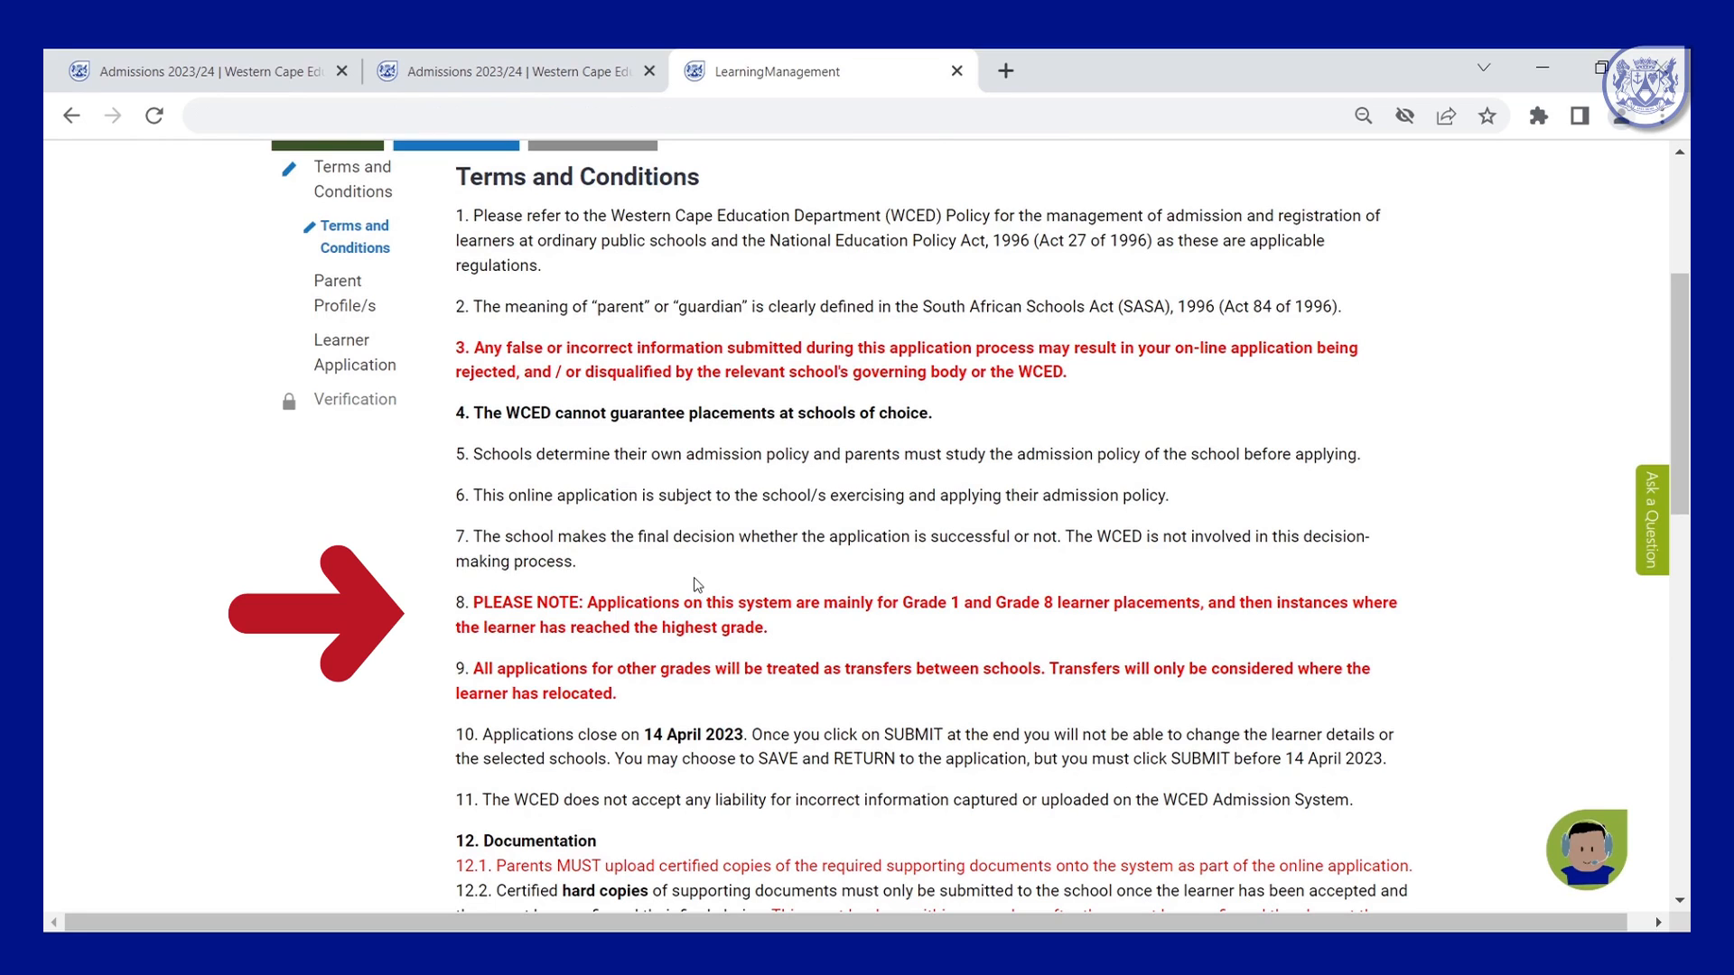
scroll(697, 585, down, 2)
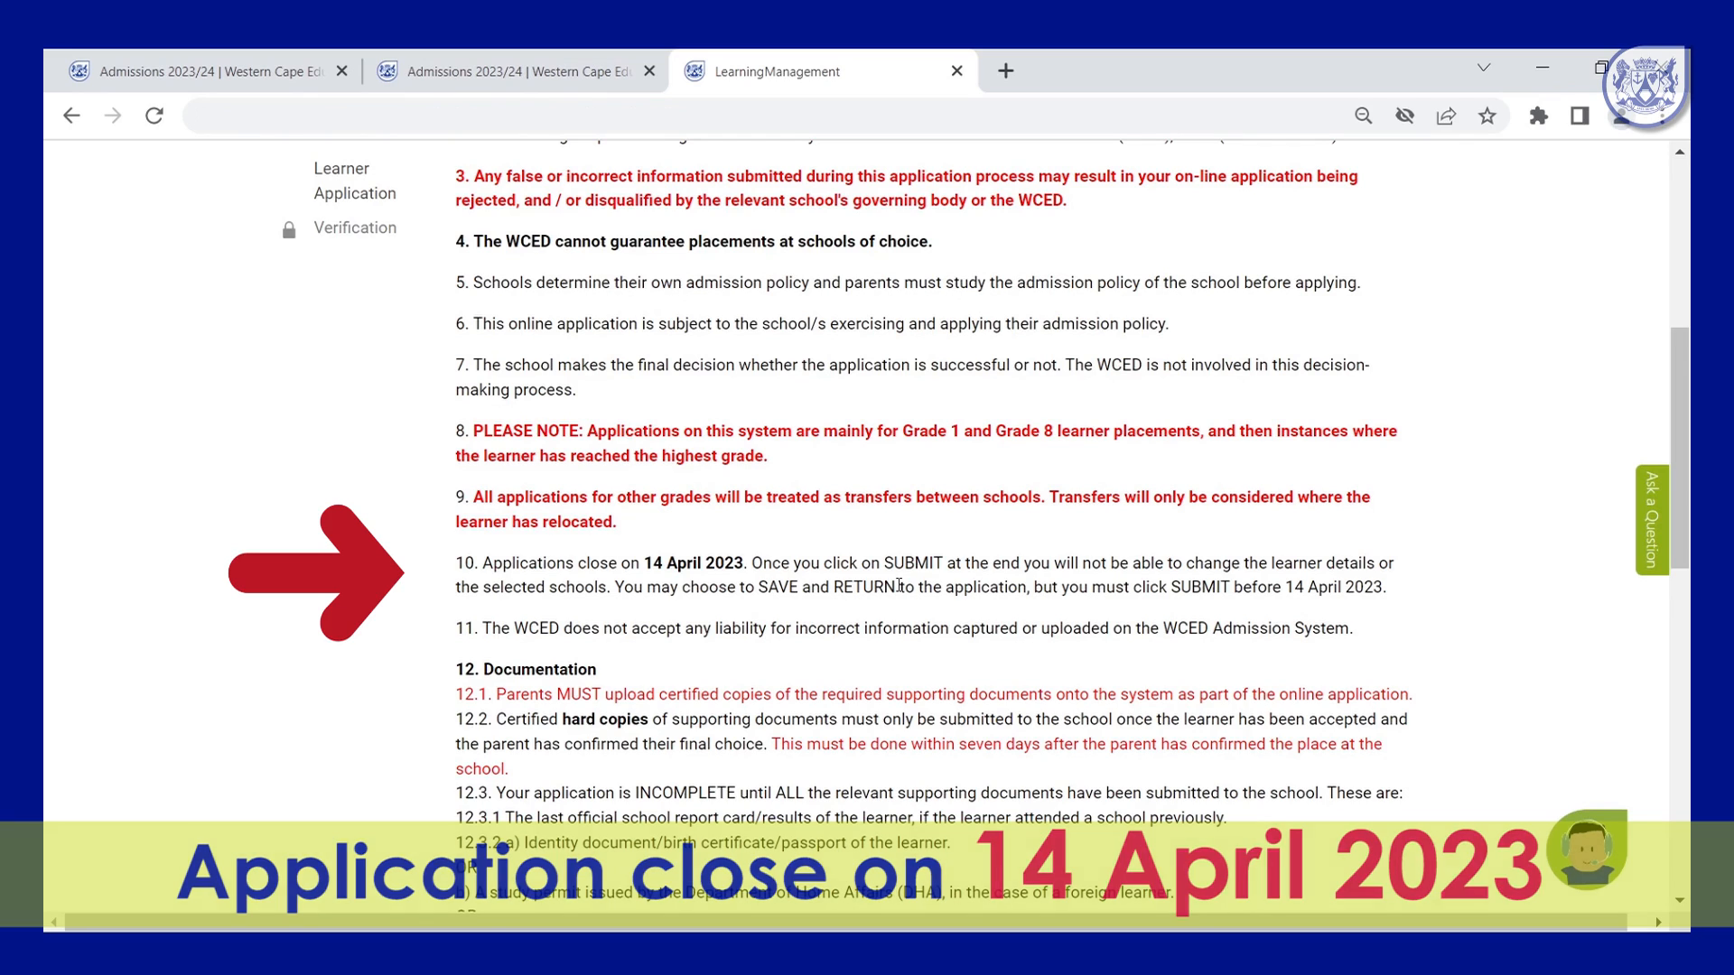
scroll(894, 589, down, 2)
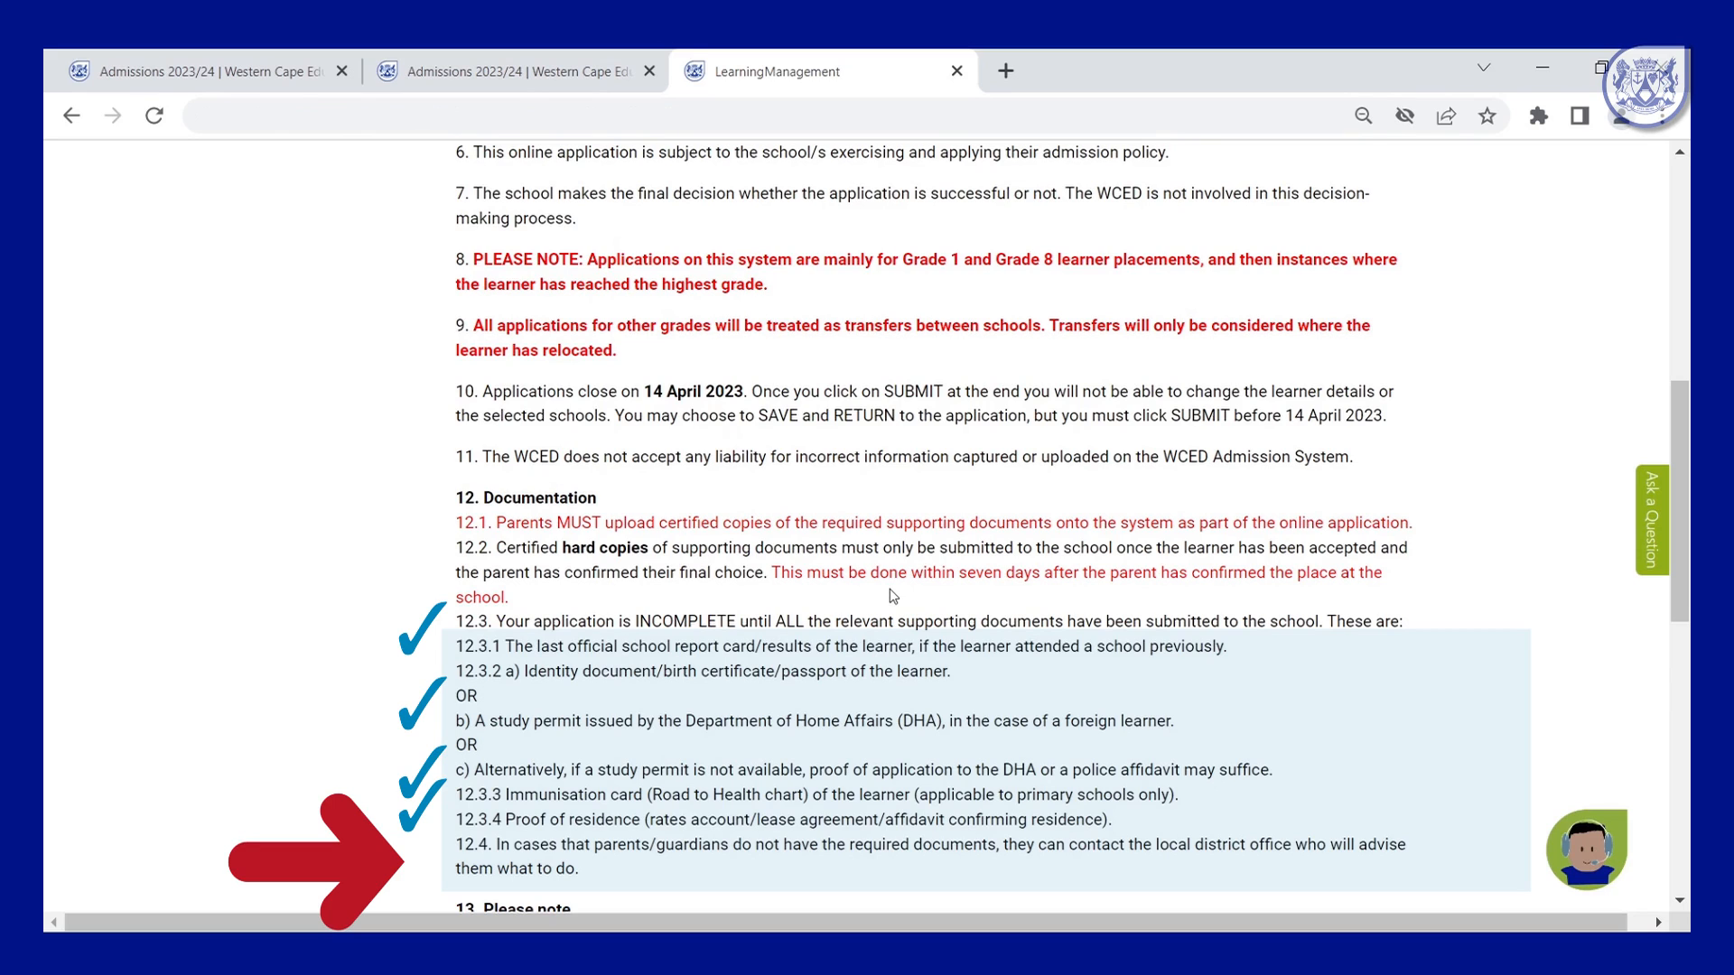
Tick 'Please accept the Terms and Conditions' at the bottom and go Next.
scroll(890, 589, down, 7)
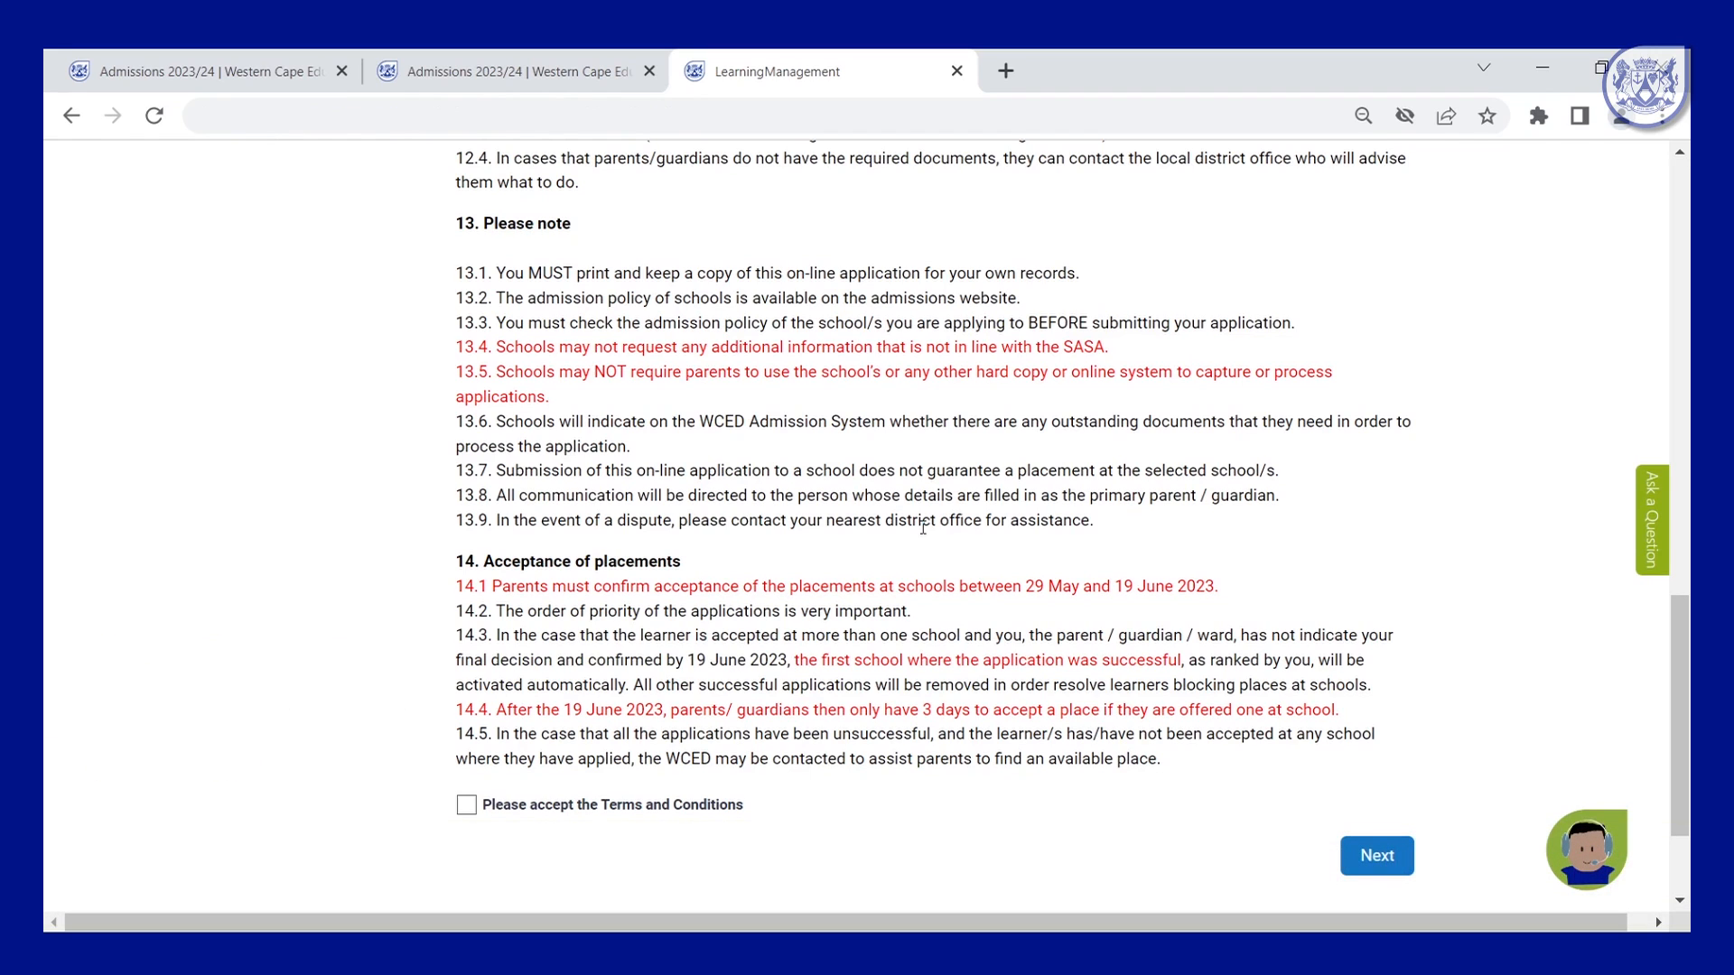
scroll(570, 770, down, 3)
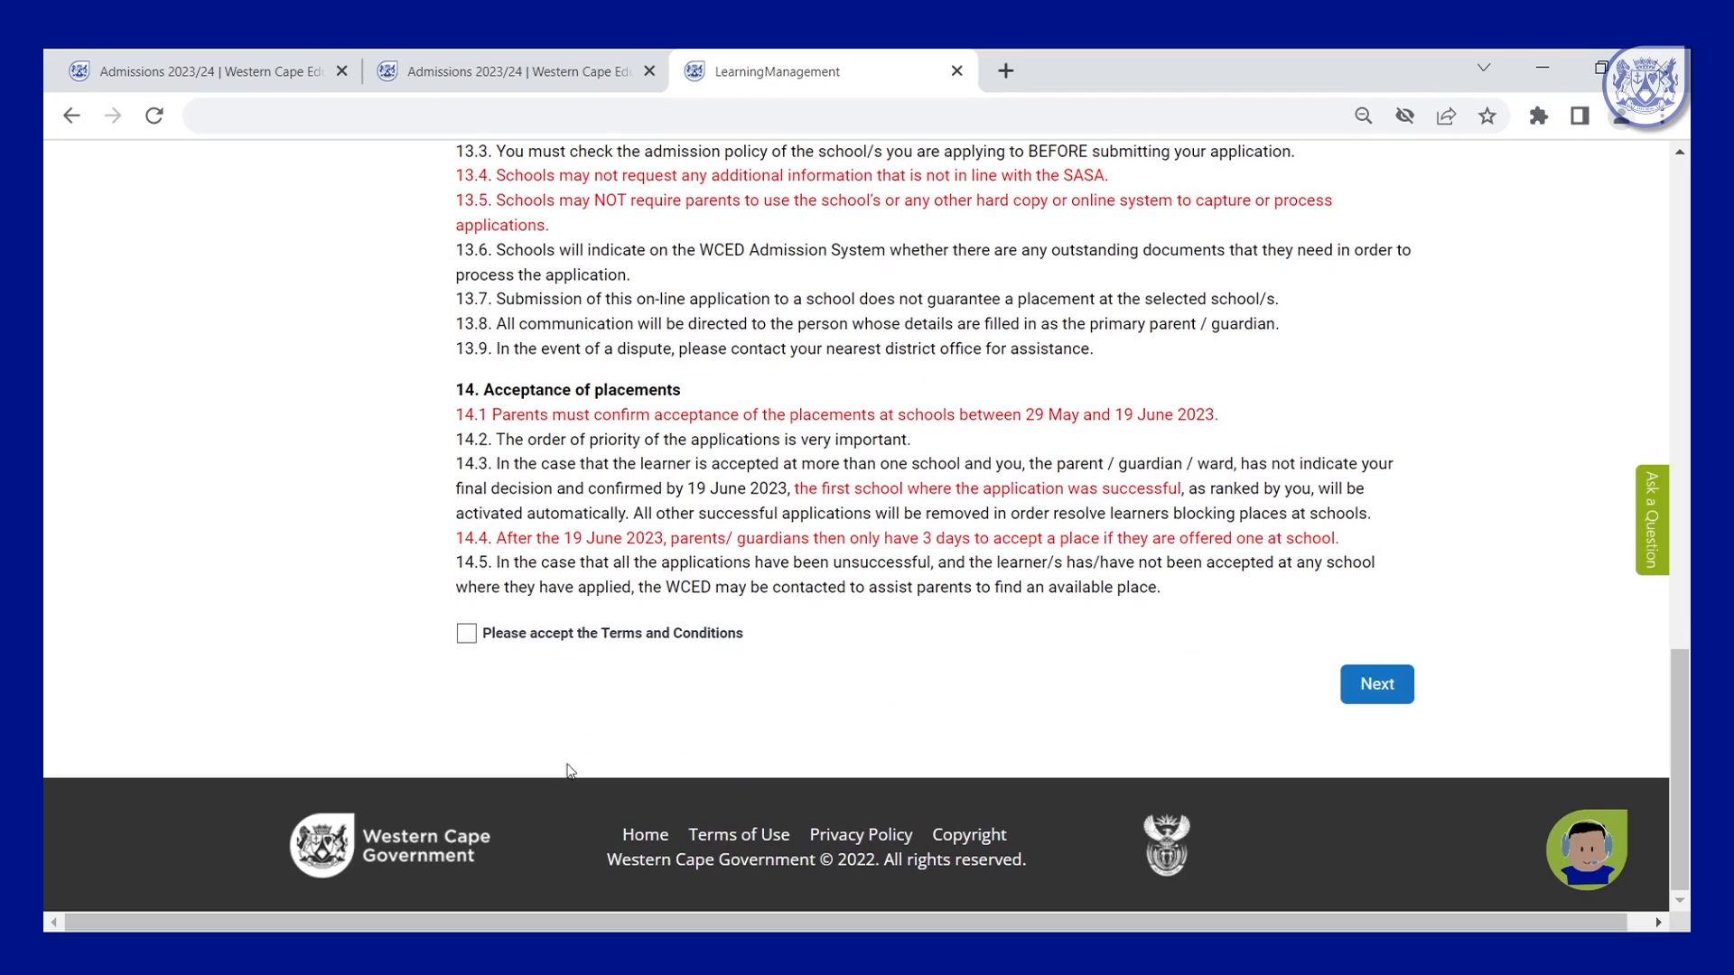
click(468, 635)
click(1380, 702)
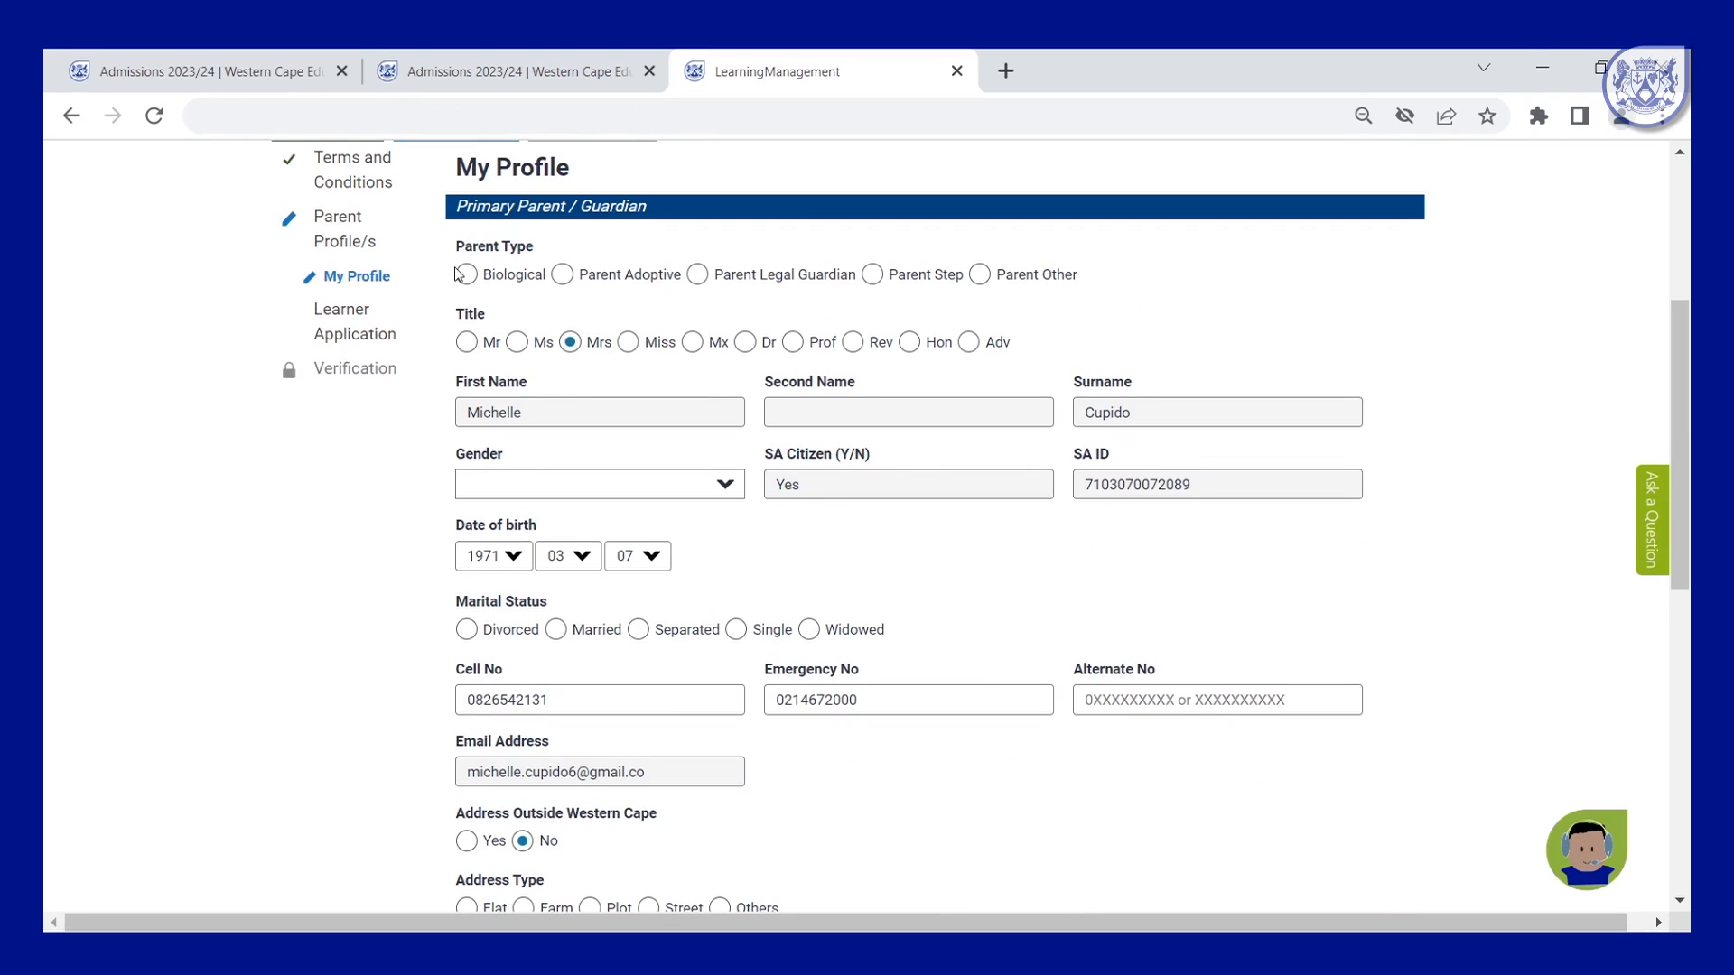
Mark the parent as Married with a Street address type, then add a secondary parent/guardian.
scroll(910, 560, down, 2)
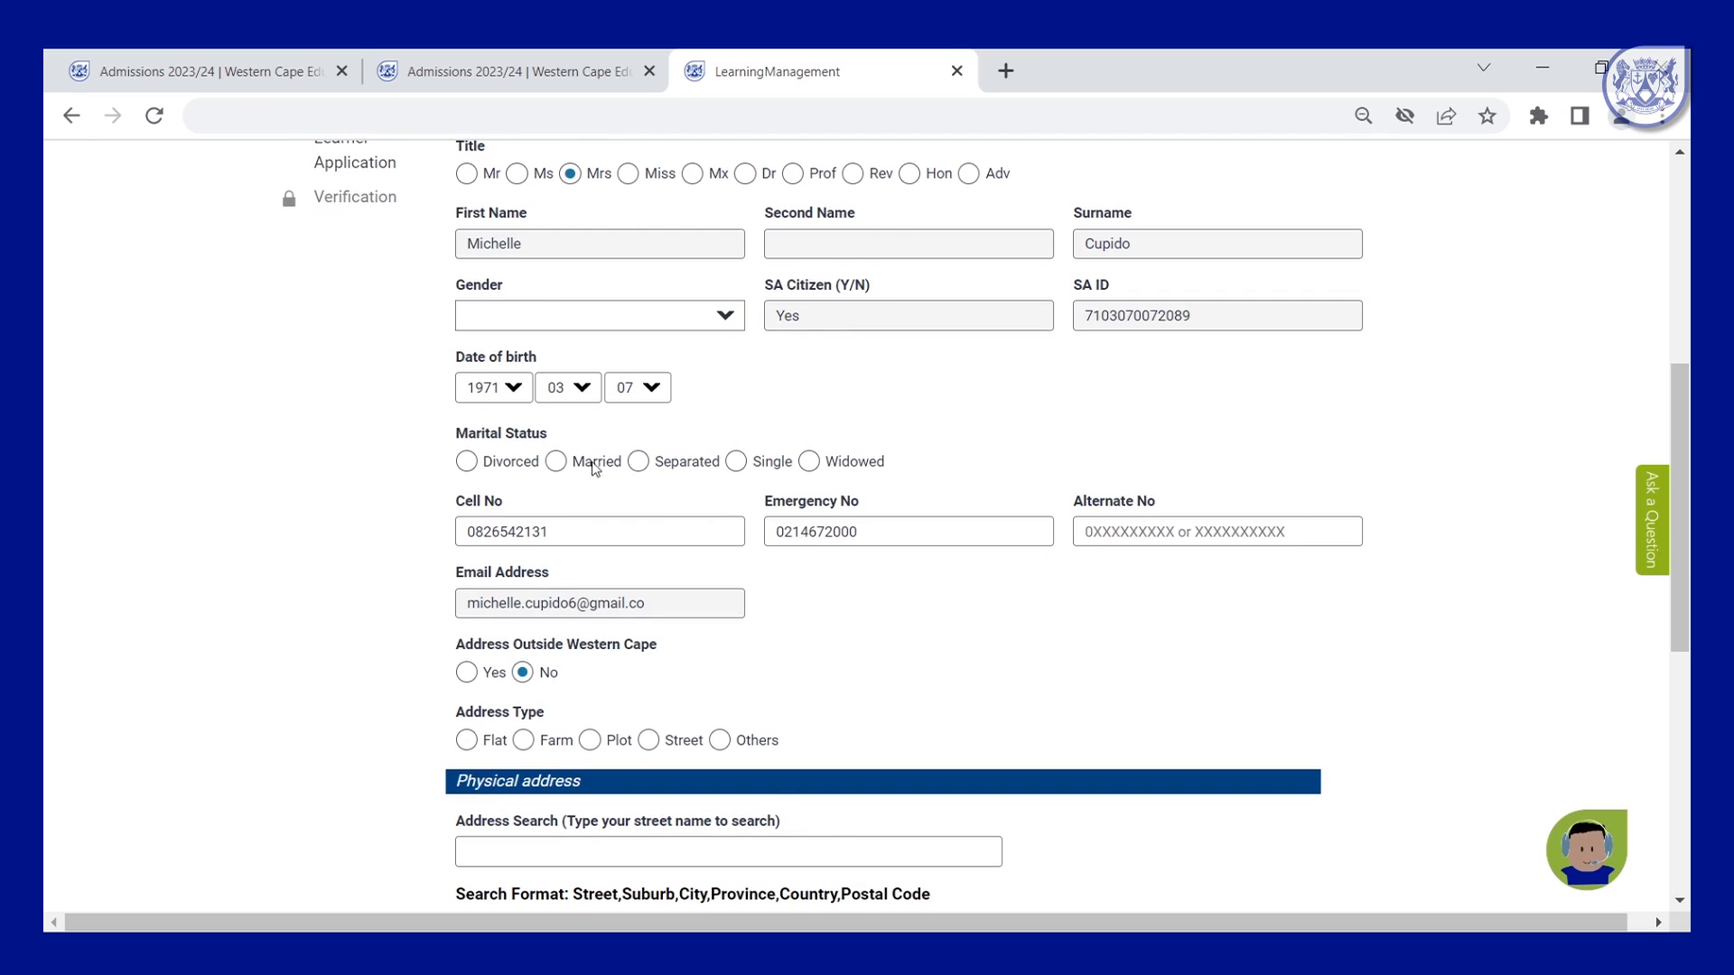
click(556, 463)
scroll(930, 623, down, 4)
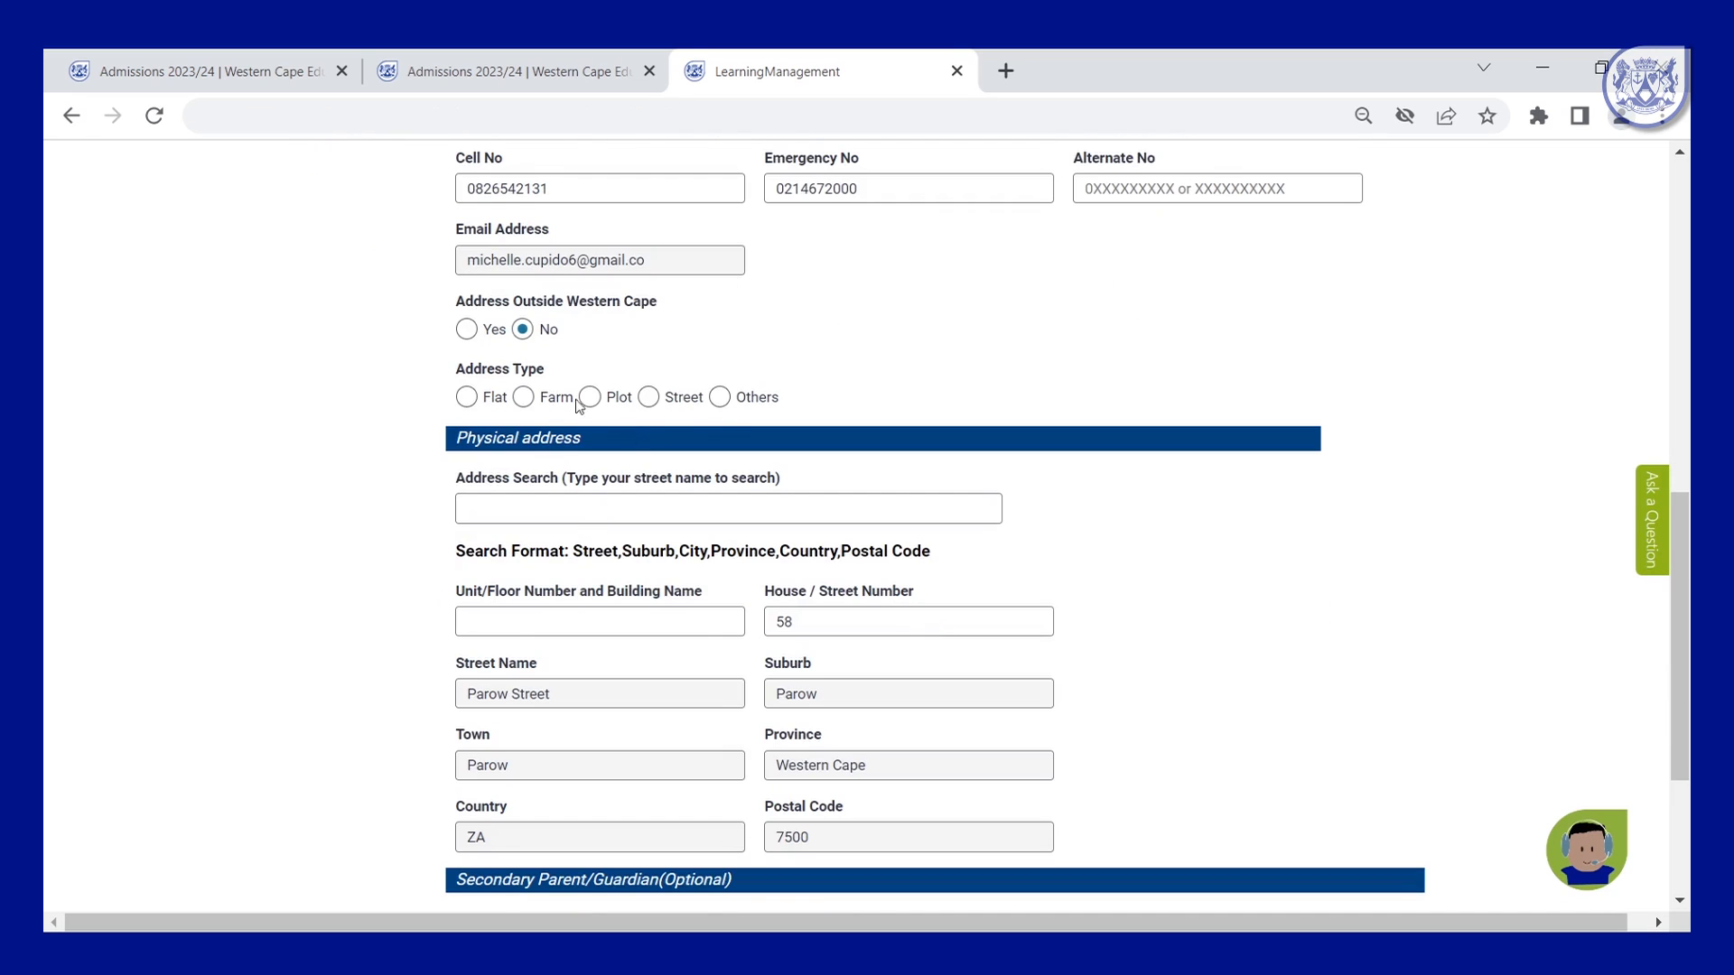
click(648, 397)
scroll(830, 427, down, 3)
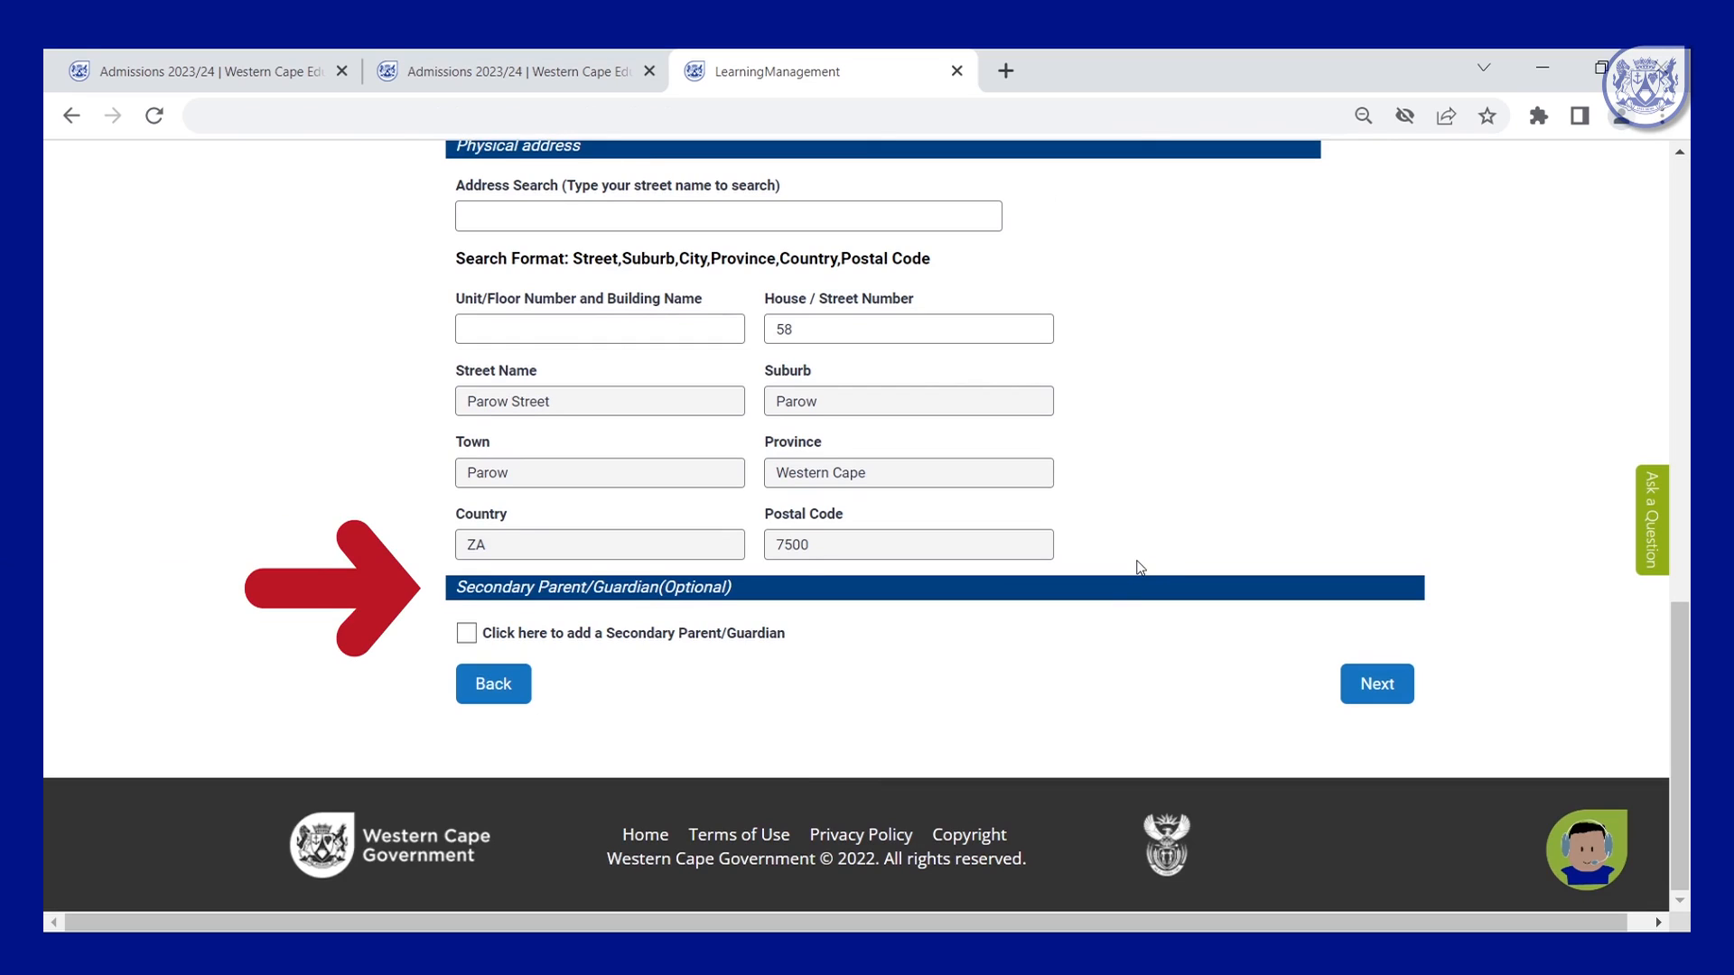
click(472, 637)
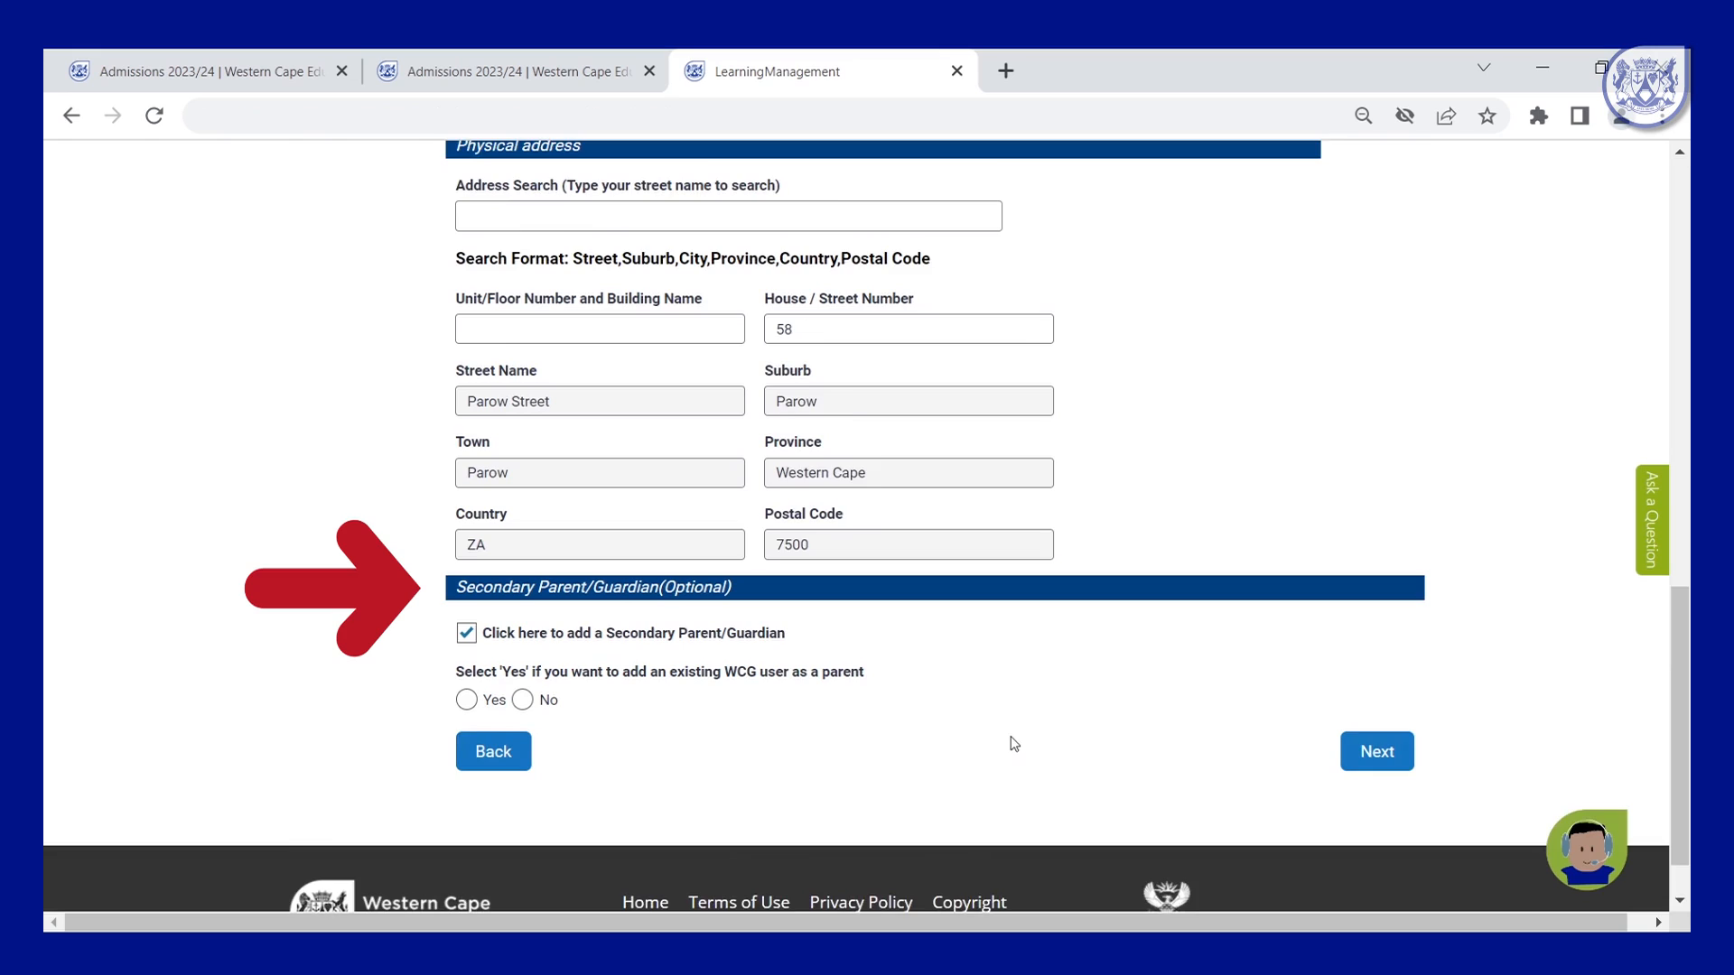
Give the secondary parent title Mr, their first name and surname, and gender Male.
scroll(1011, 735, down, 1)
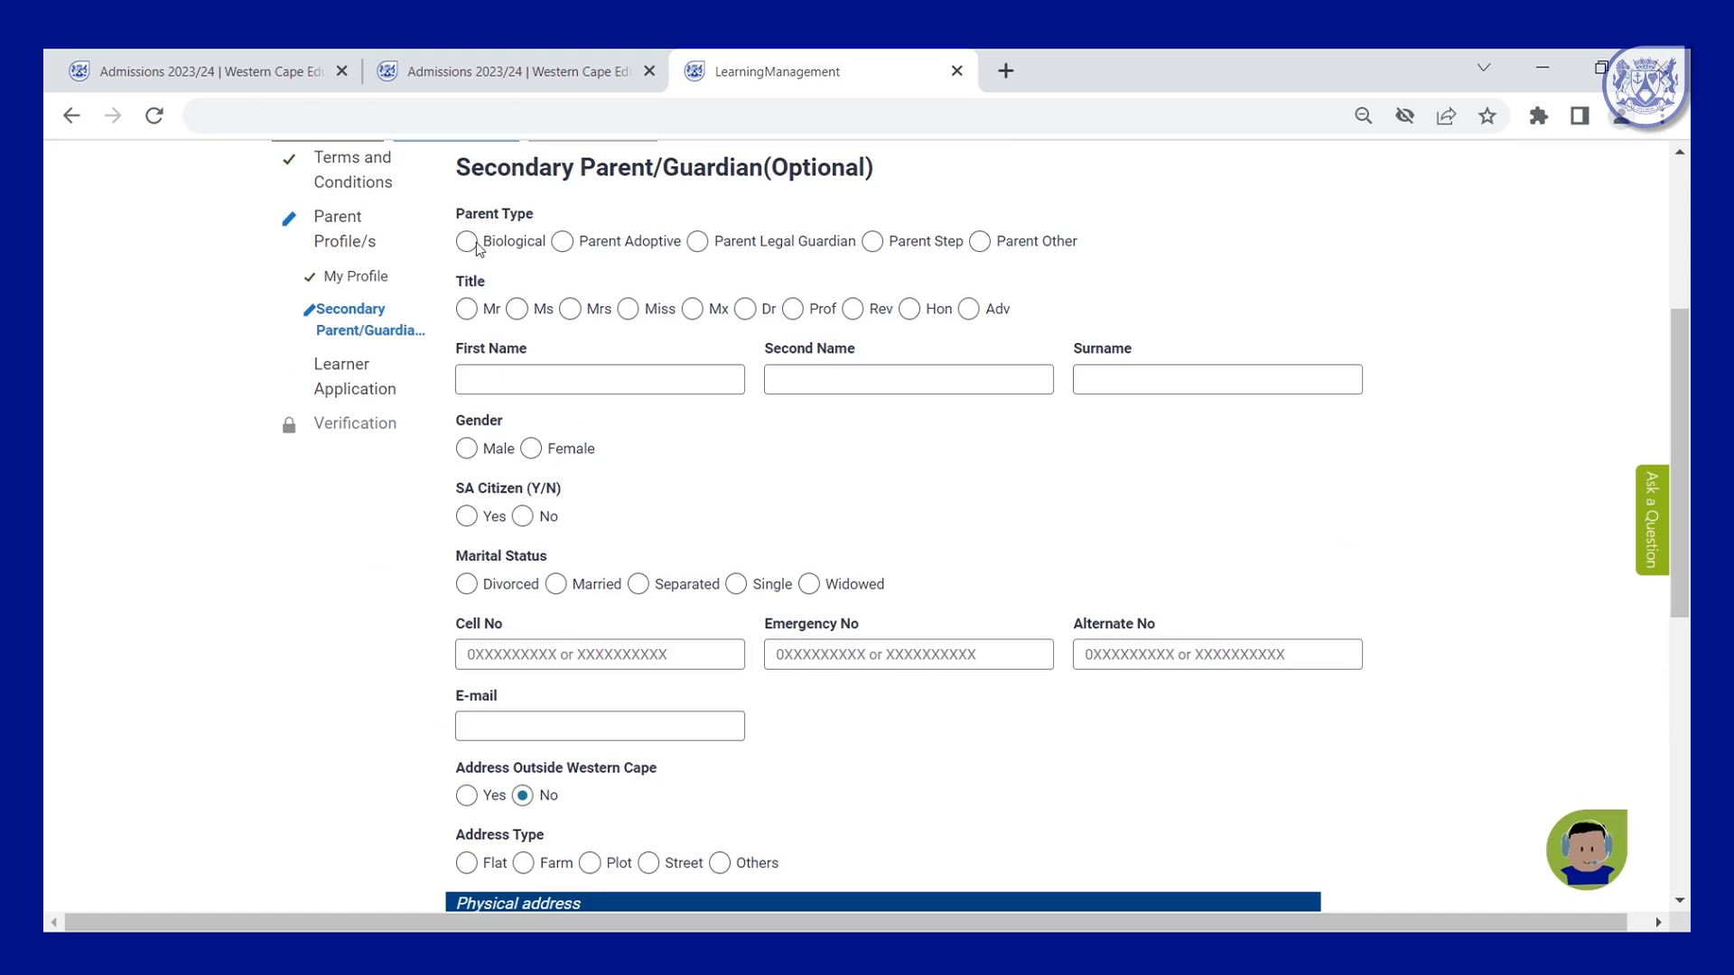
click(467, 309)
click(546, 379)
text(John)
click(1201, 379)
text(Doe)
click(467, 448)
Enter the secondary parent's cell, emergency and alternate phone numbers.
scroll(474, 407, down, 2)
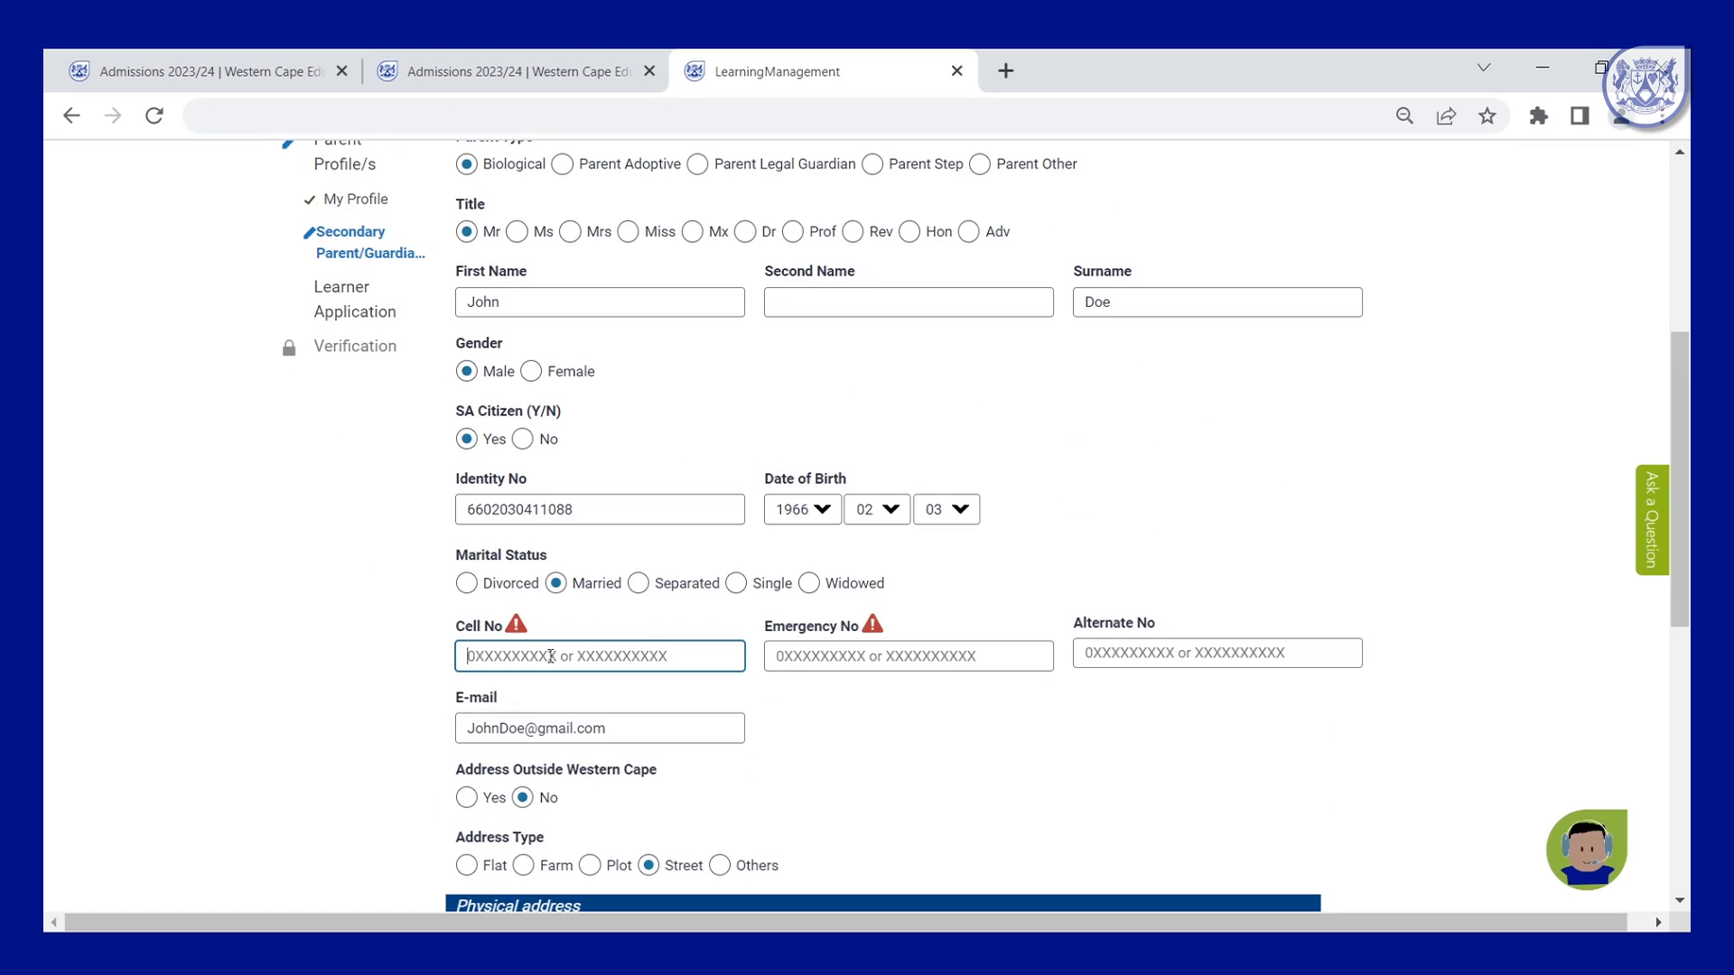
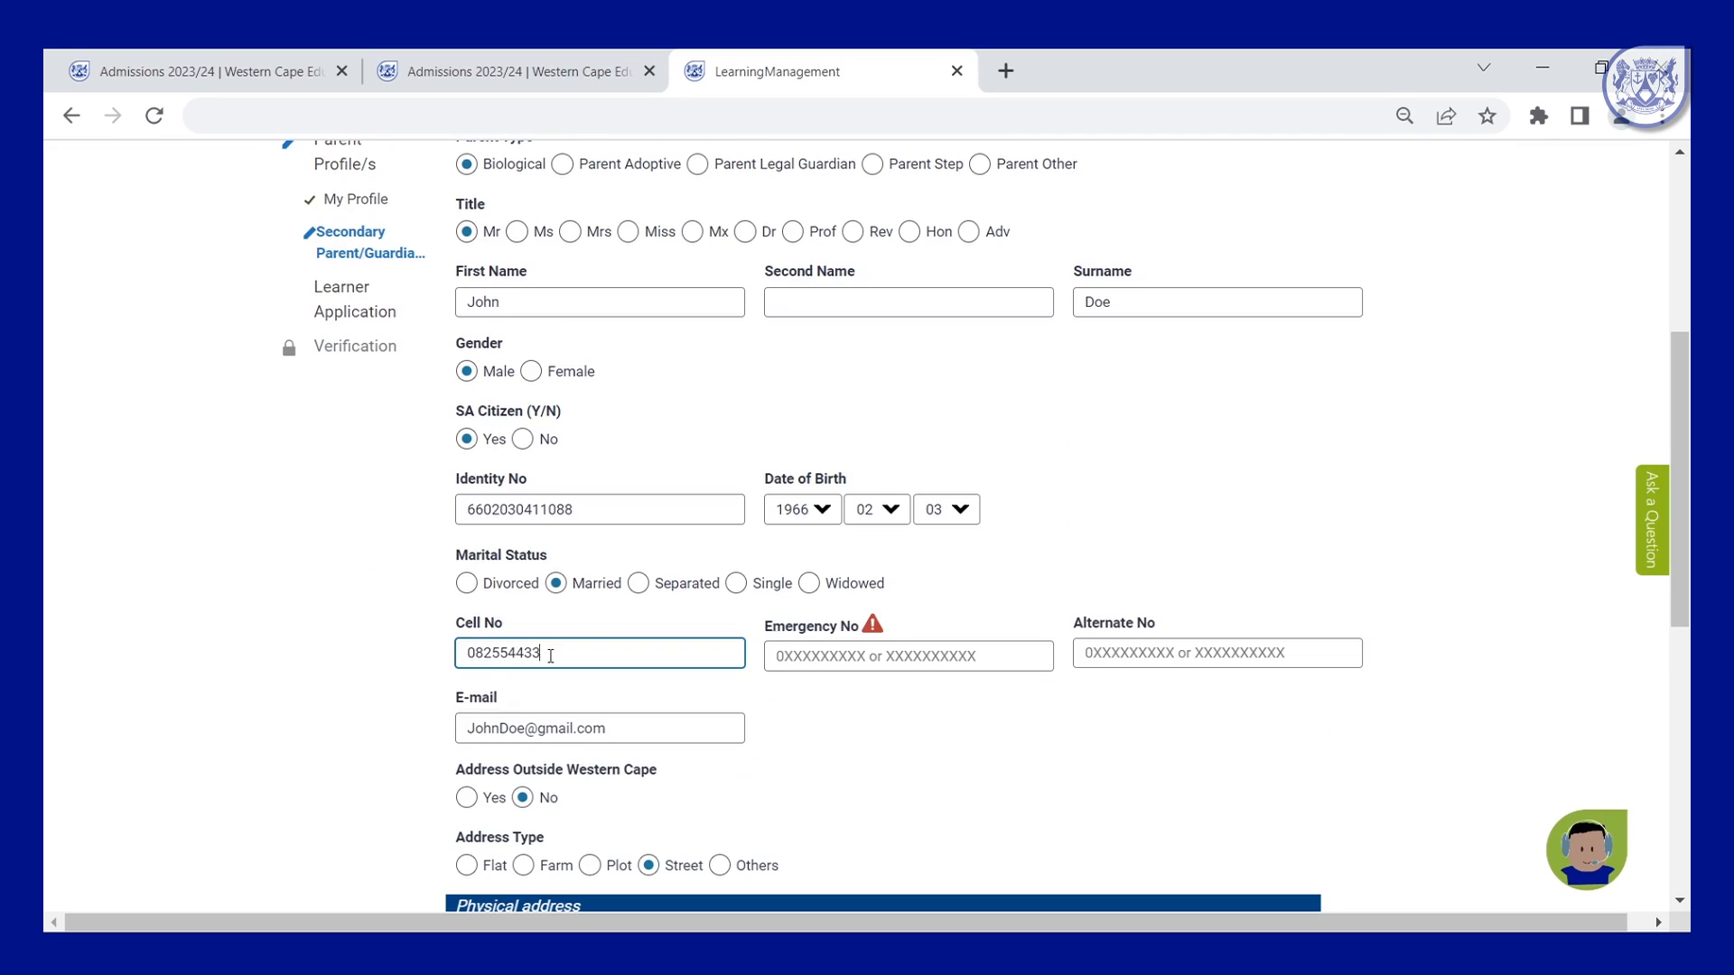
click(844, 645)
click(596, 652)
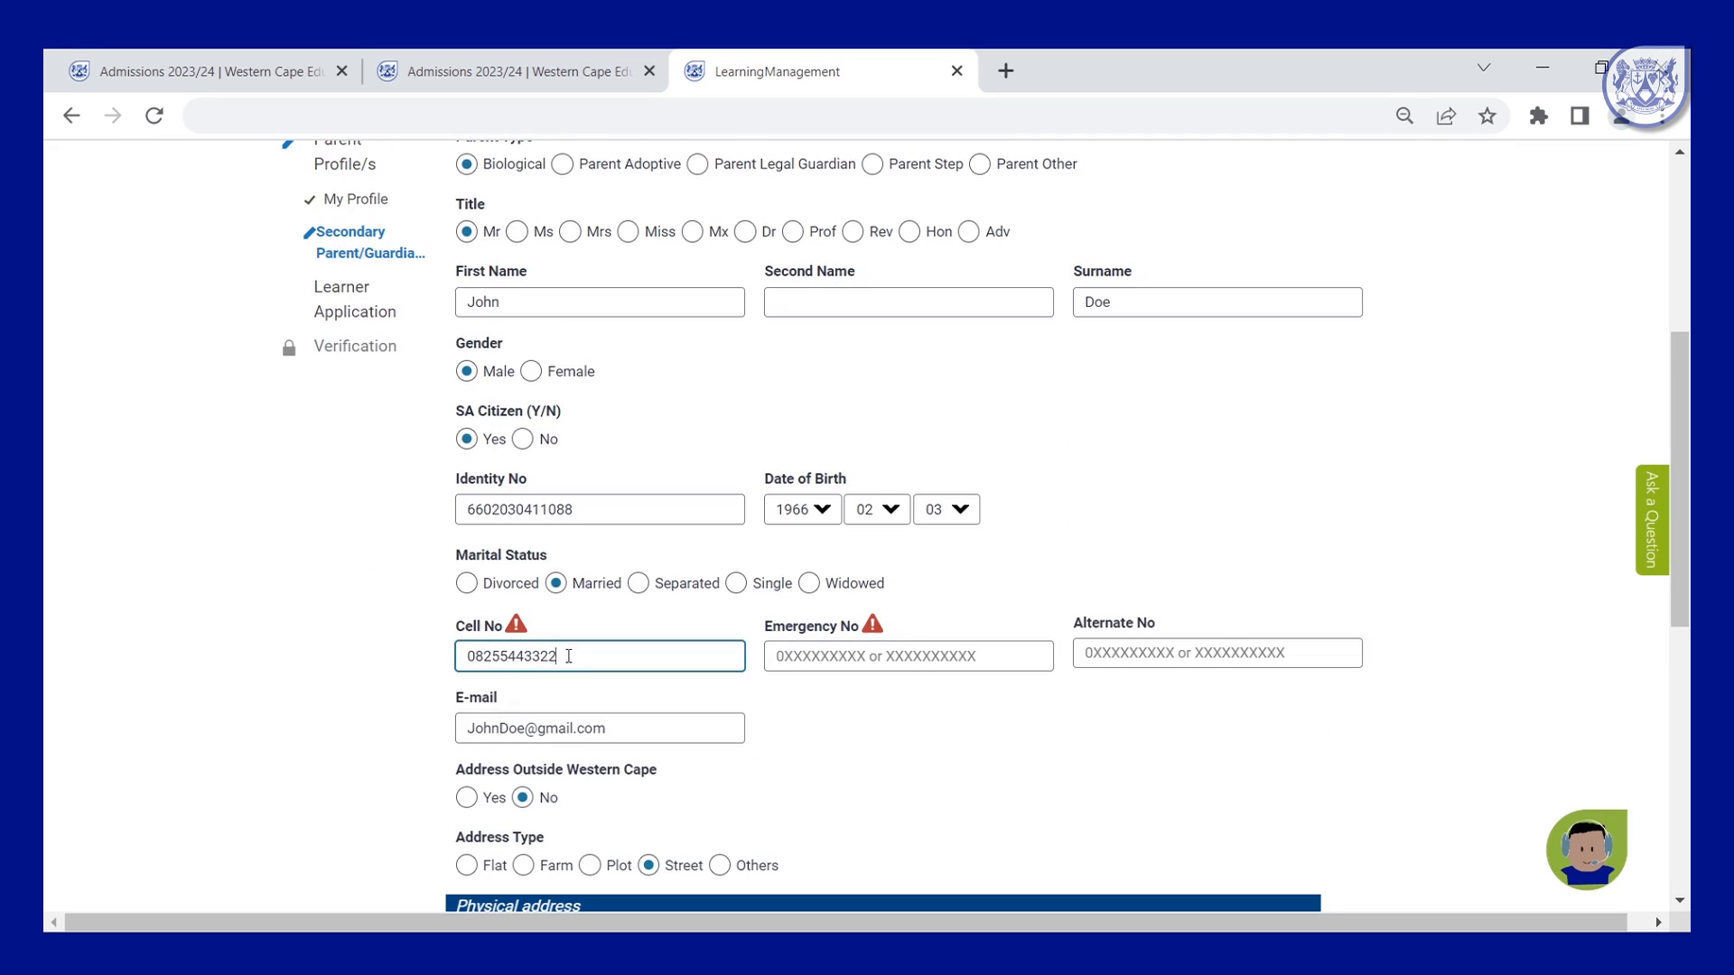
key(BackSpace)
click(892, 658)
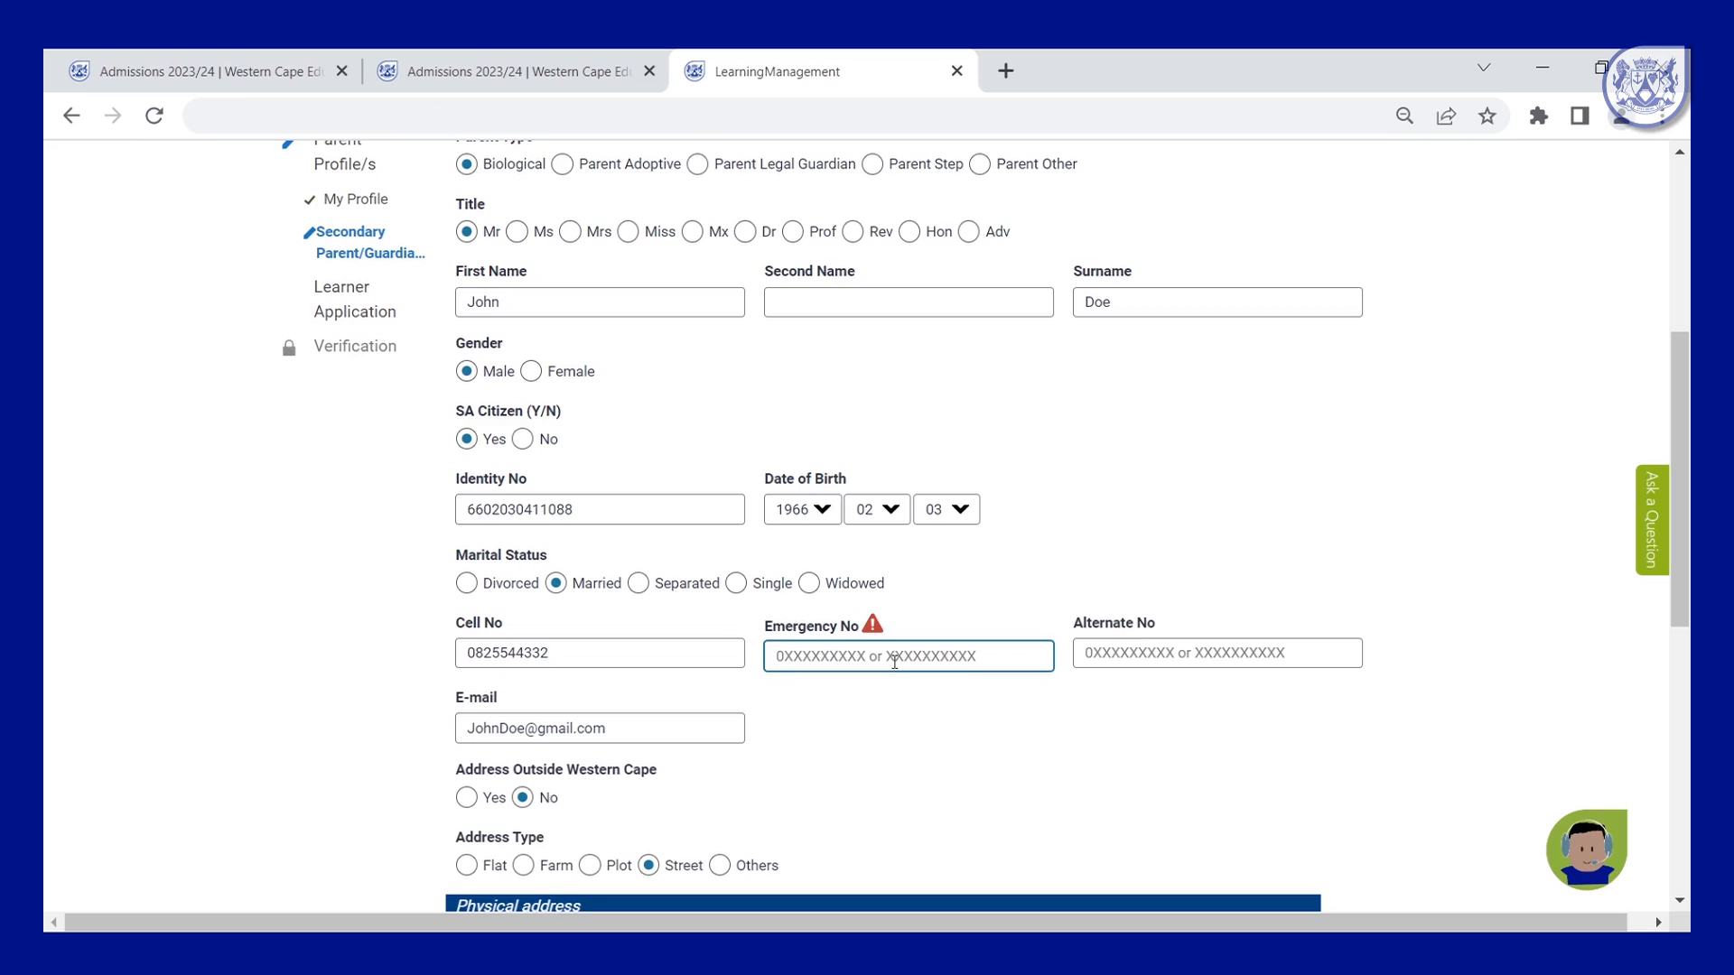
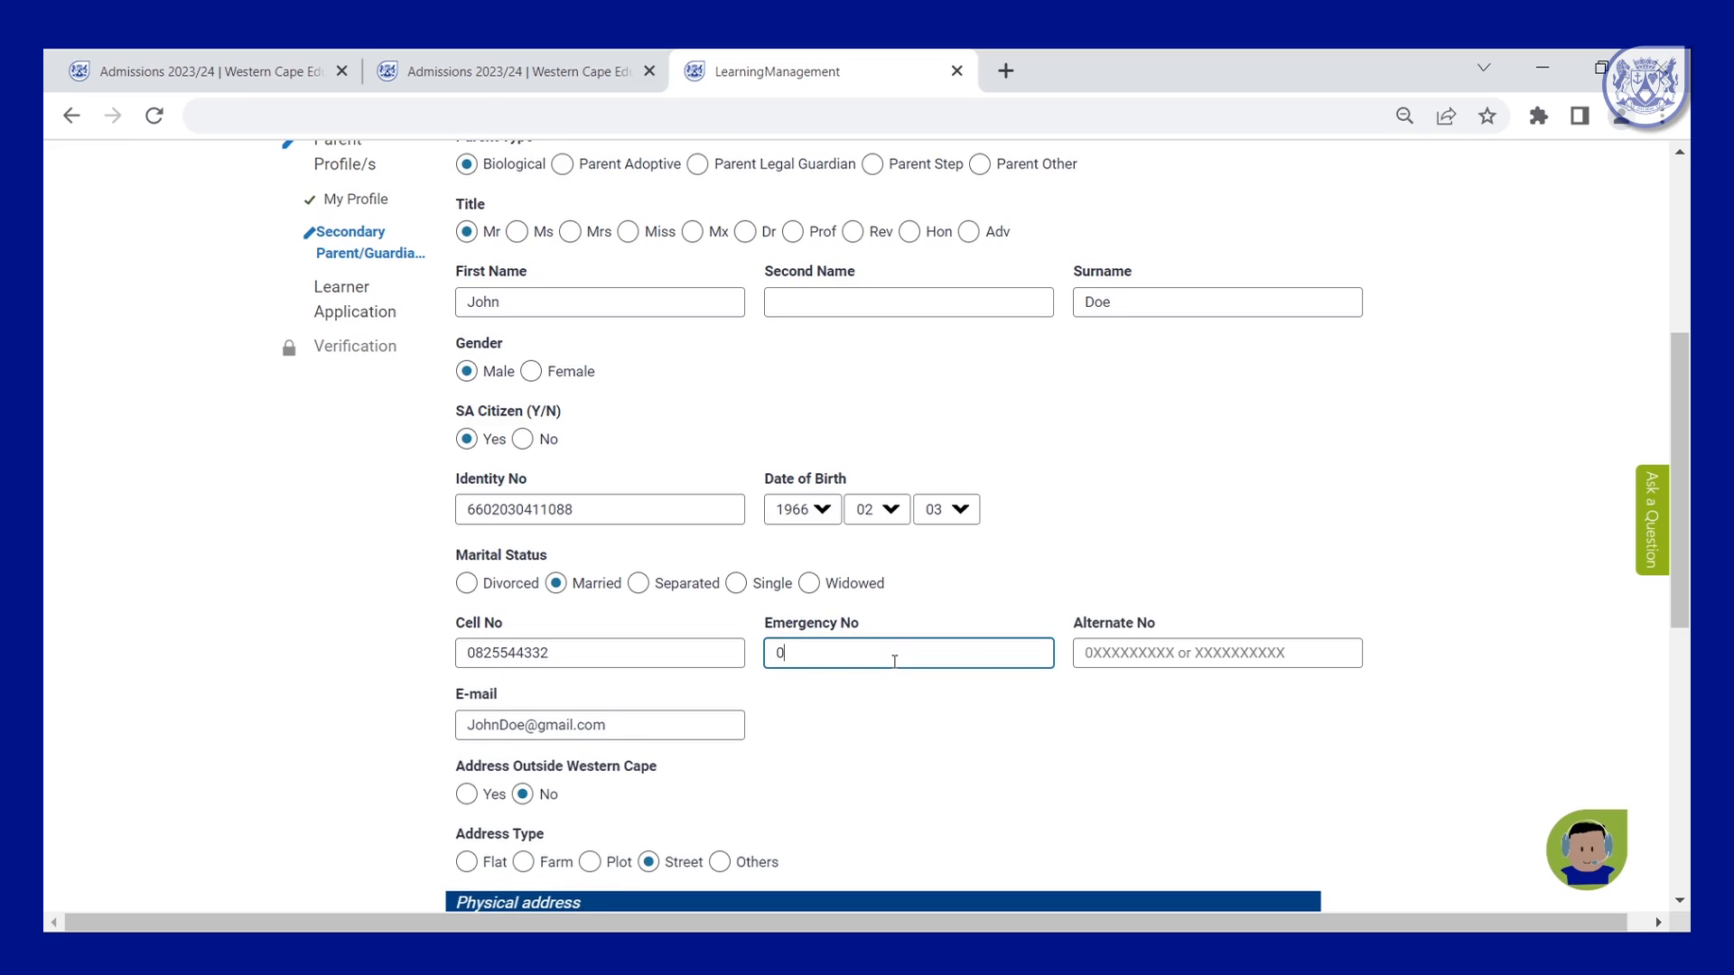
click(1146, 651)
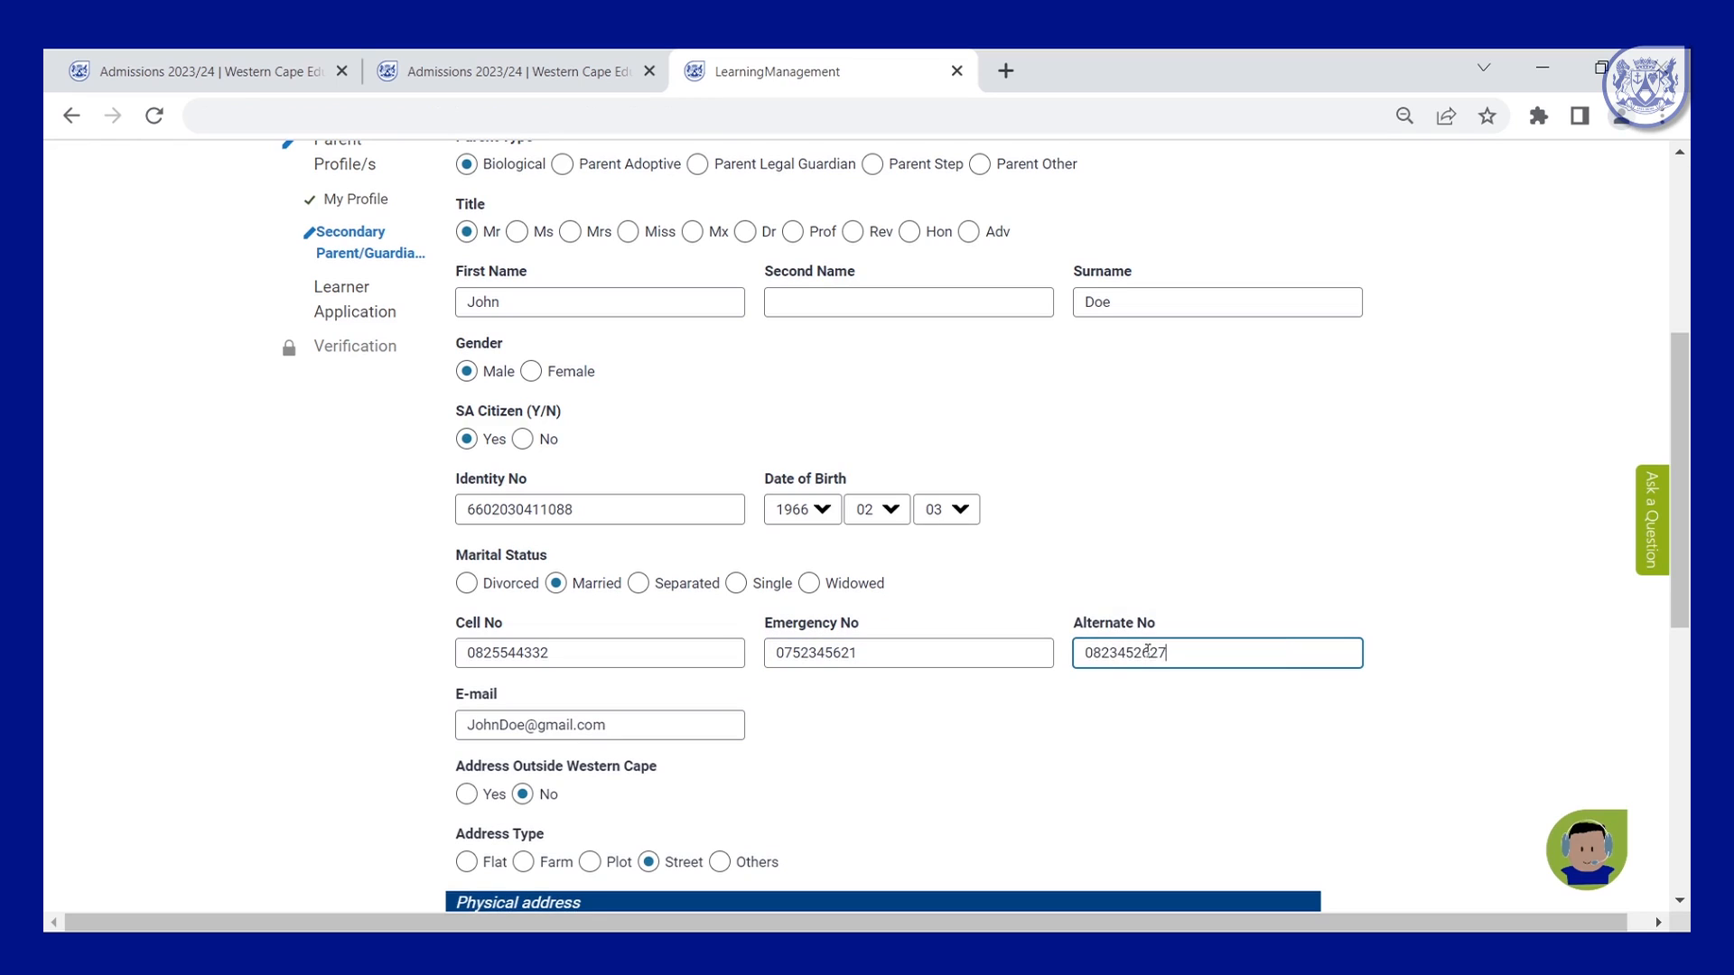
click(1277, 730)
Search for the secondary parent's physical street address in Address Search.
scroll(1083, 733, down, 2)
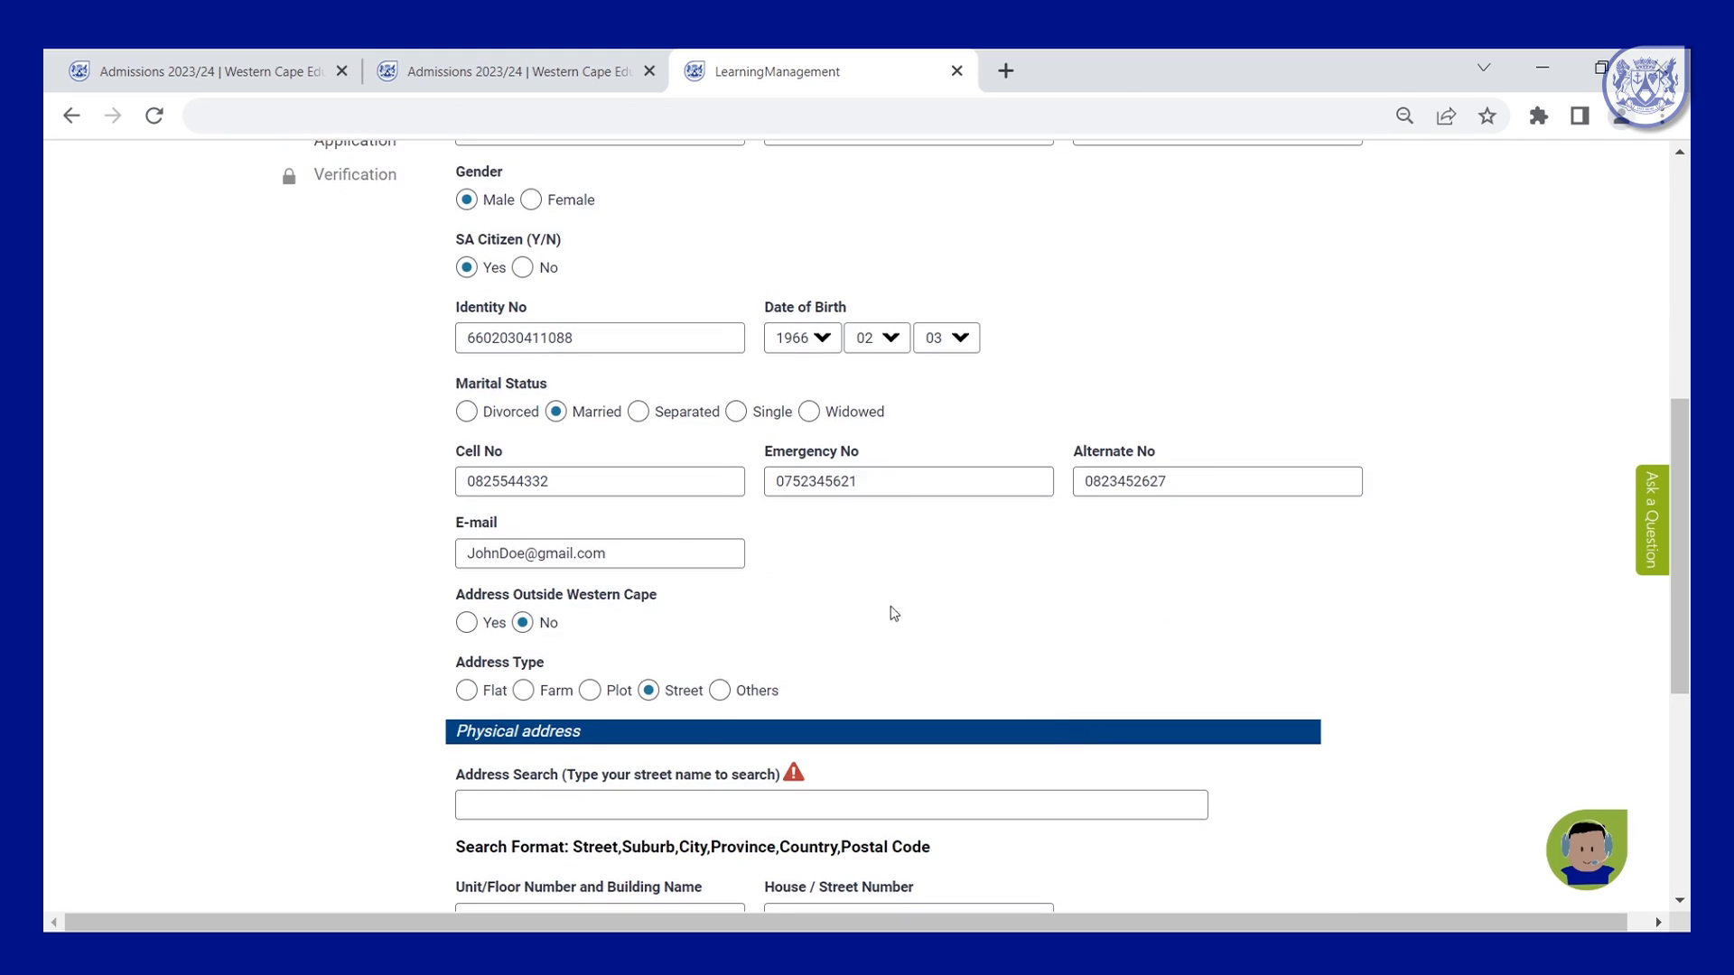
scroll(858, 589, down, 2)
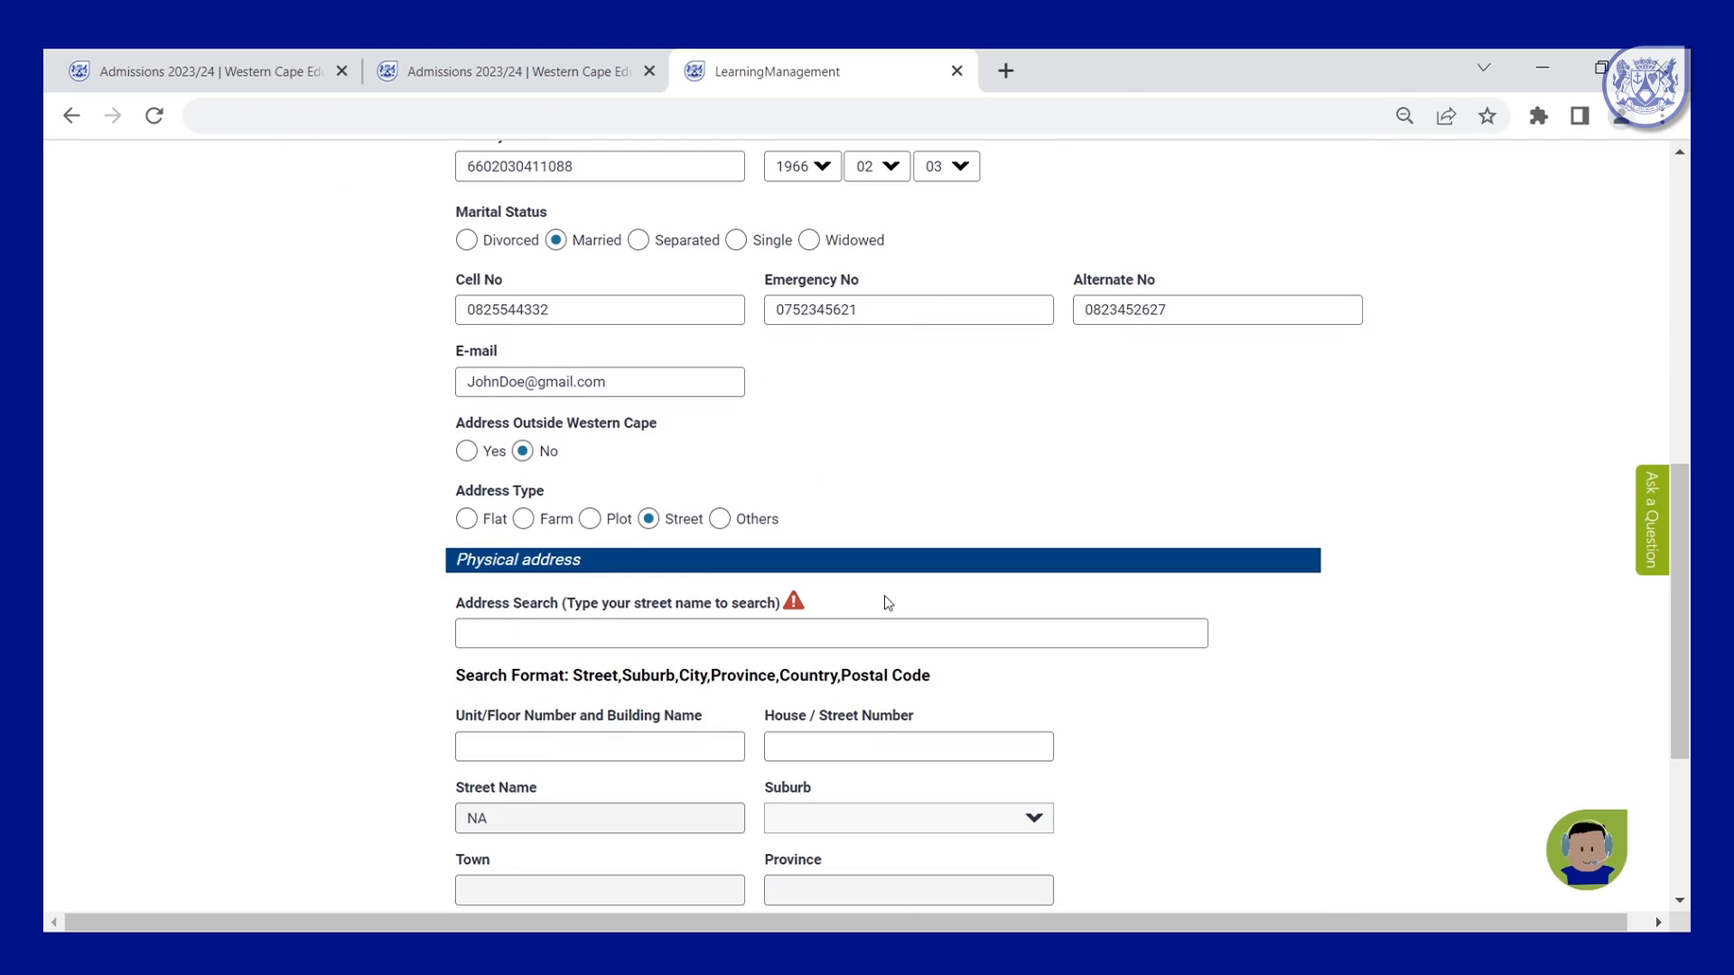
scroll(672, 537, up, 2)
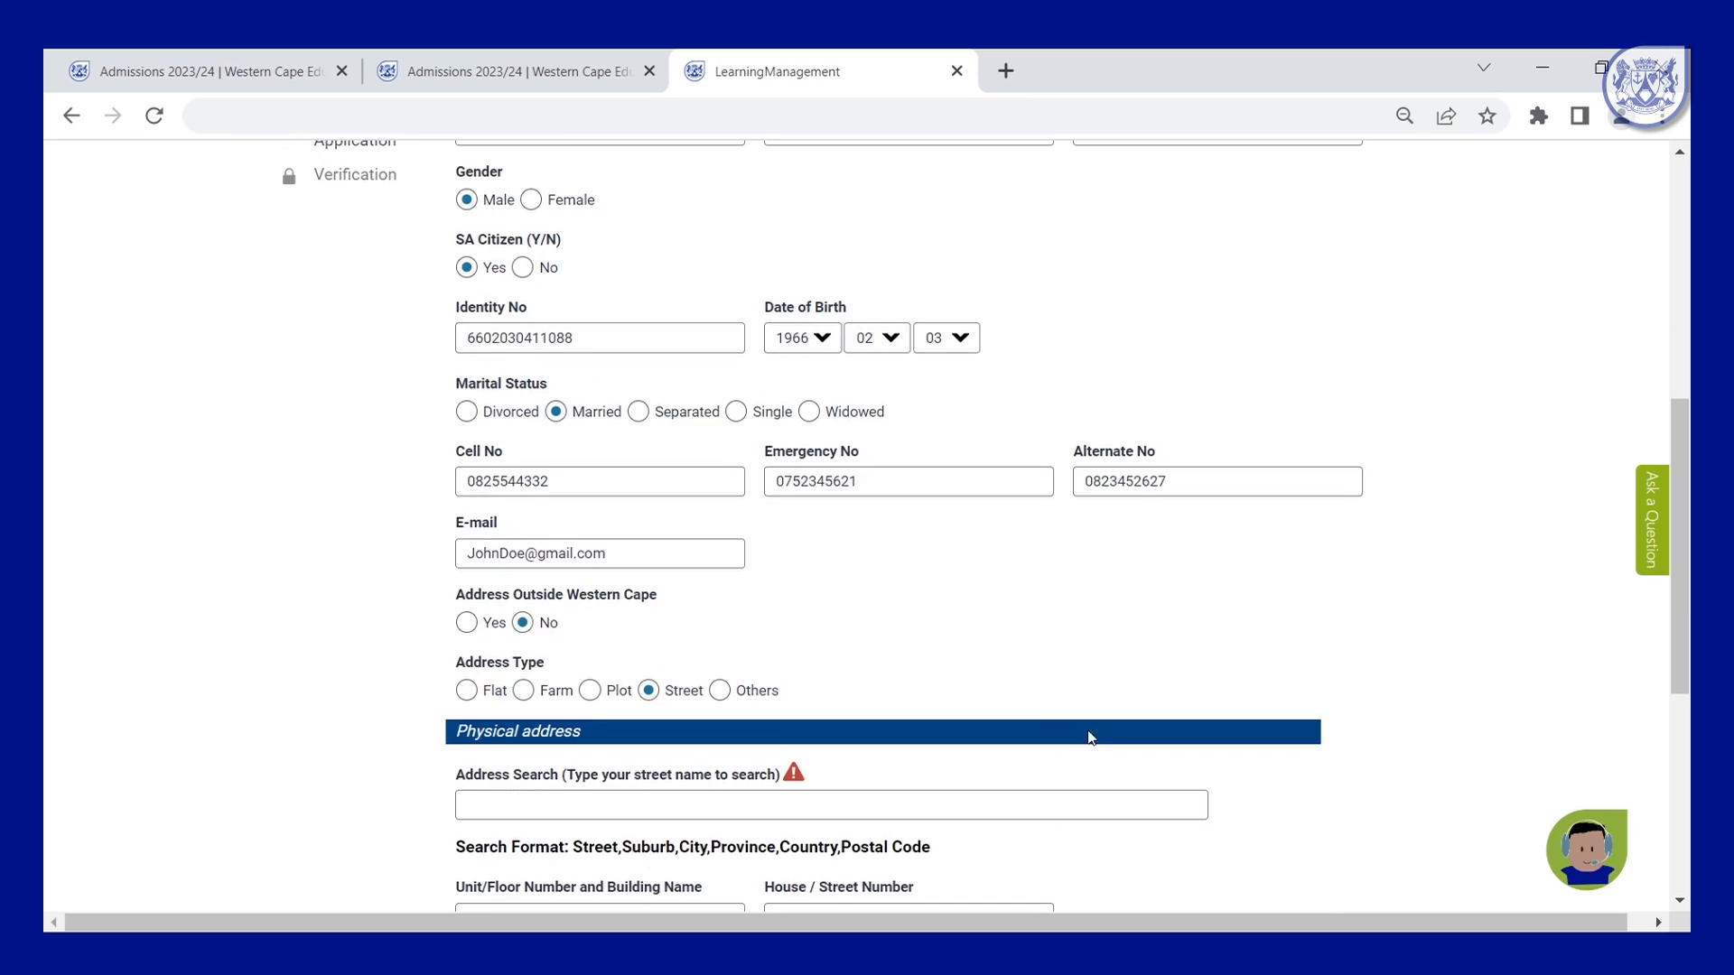
scroll(777, 569, down, 2)
click(637, 635)
text(Parow street,Parow,Parow,Western Cape,South Africa,7500)
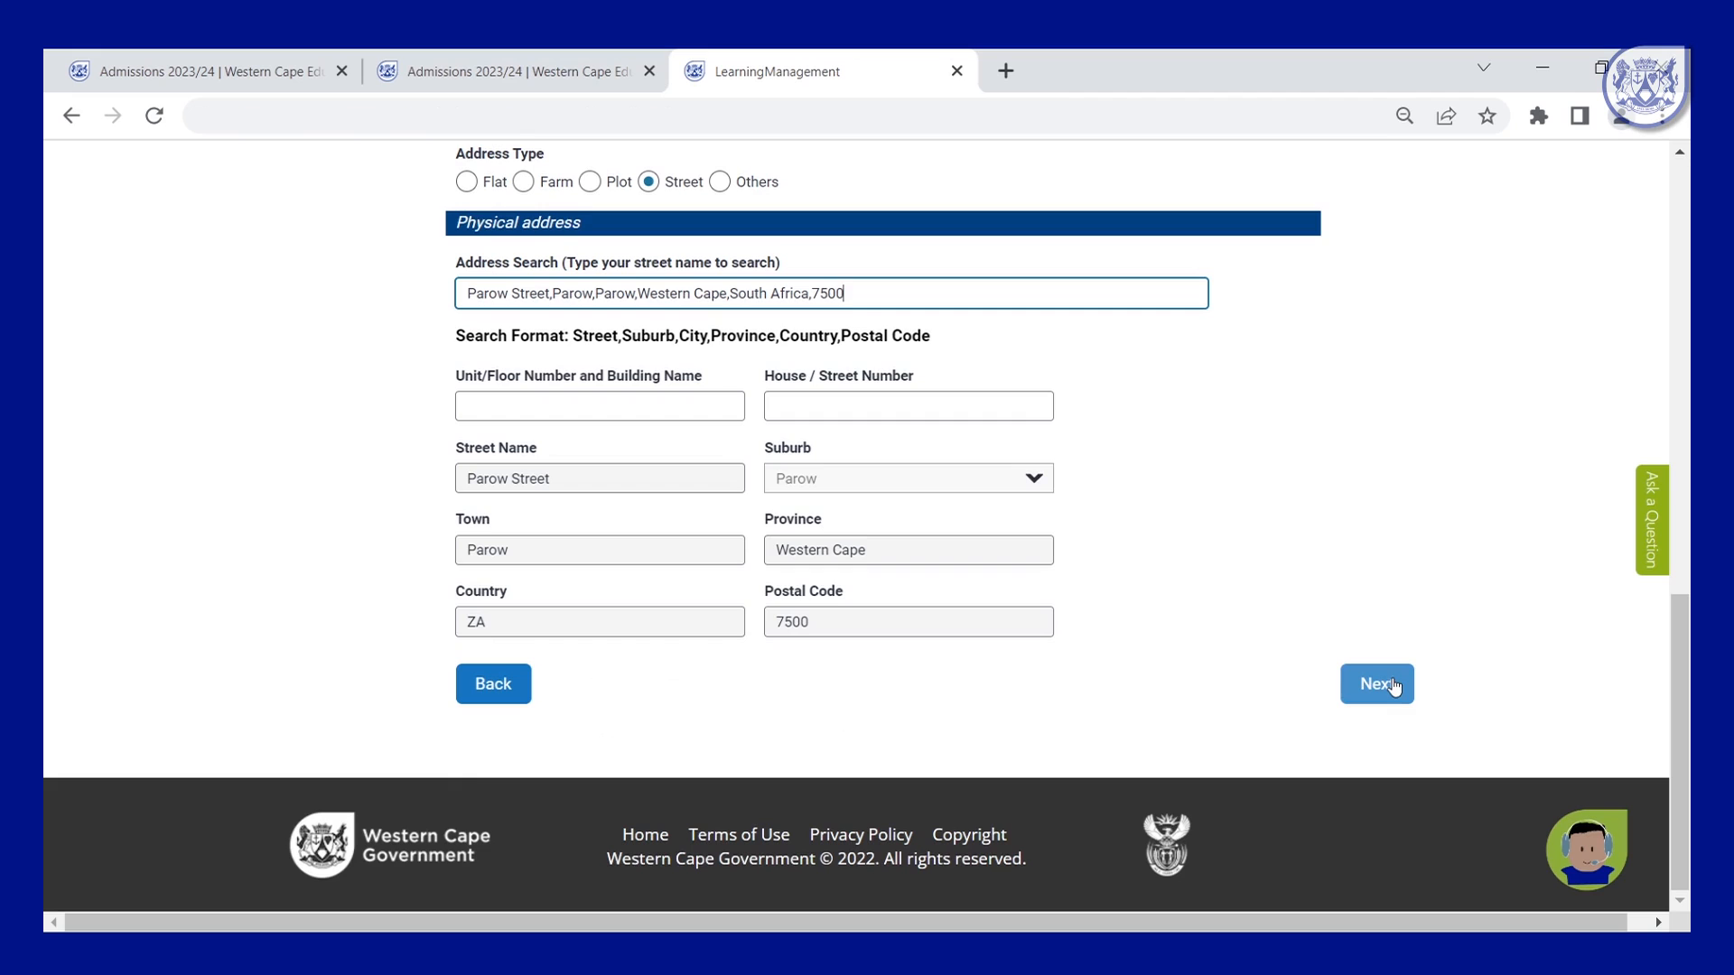
Answer No to first-time registration, load the learner by their CEMIS number, and continue.
click(1376, 684)
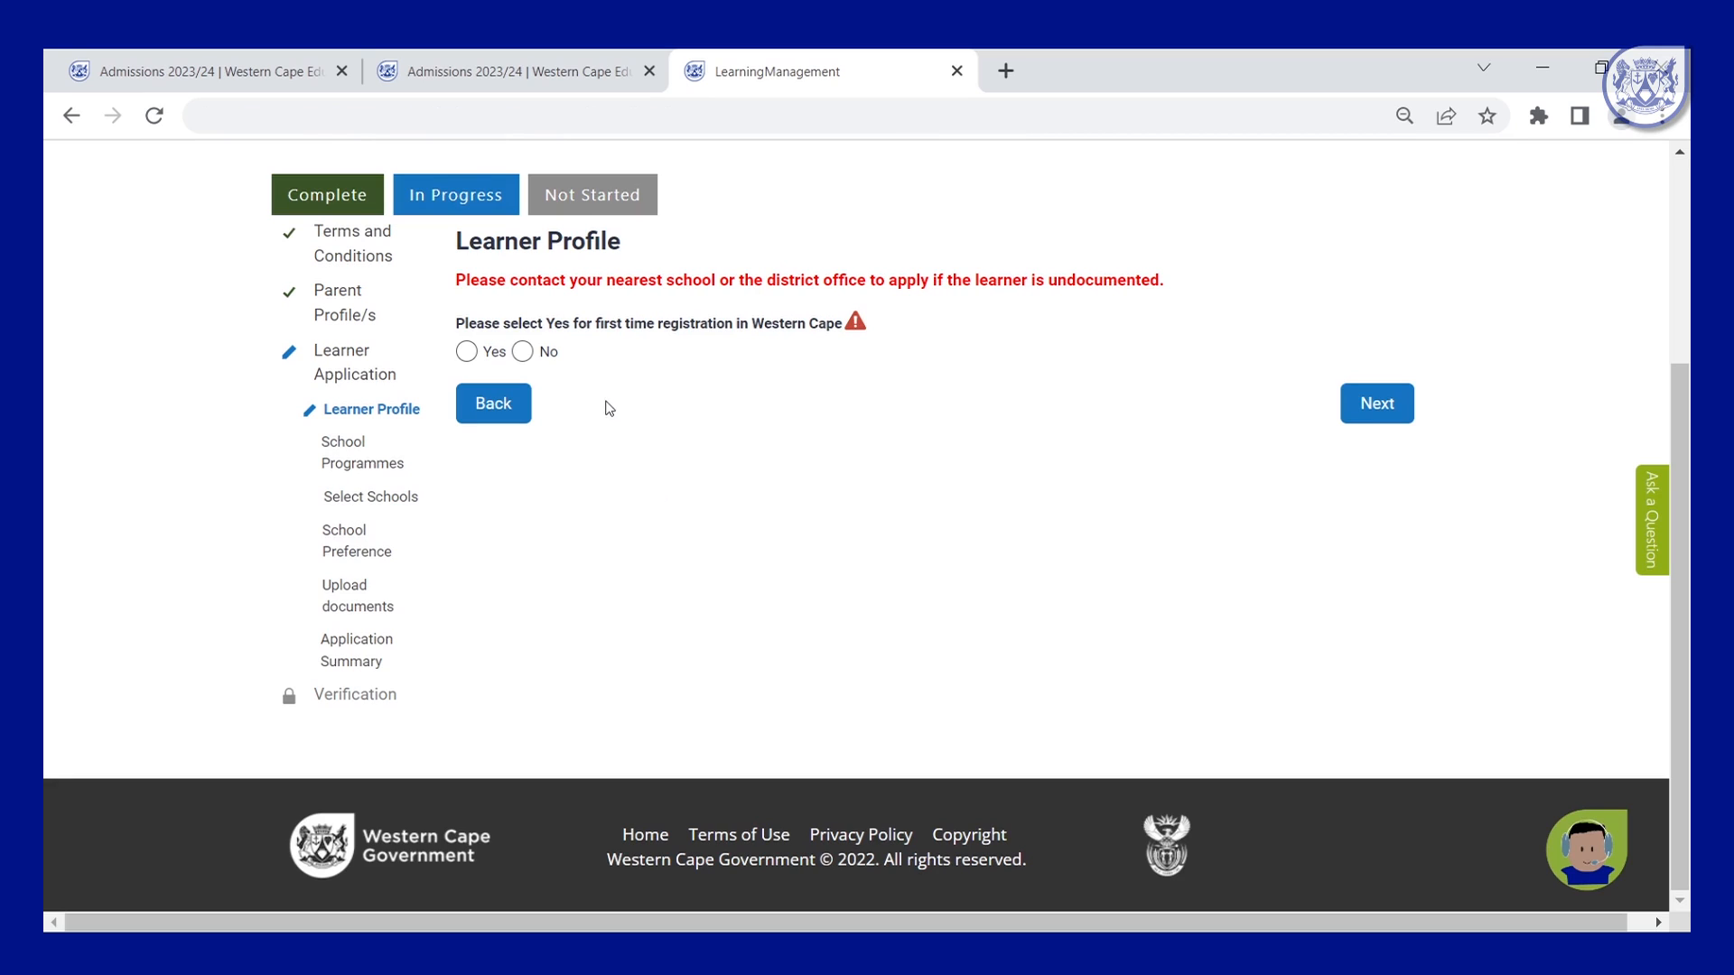
click(527, 353)
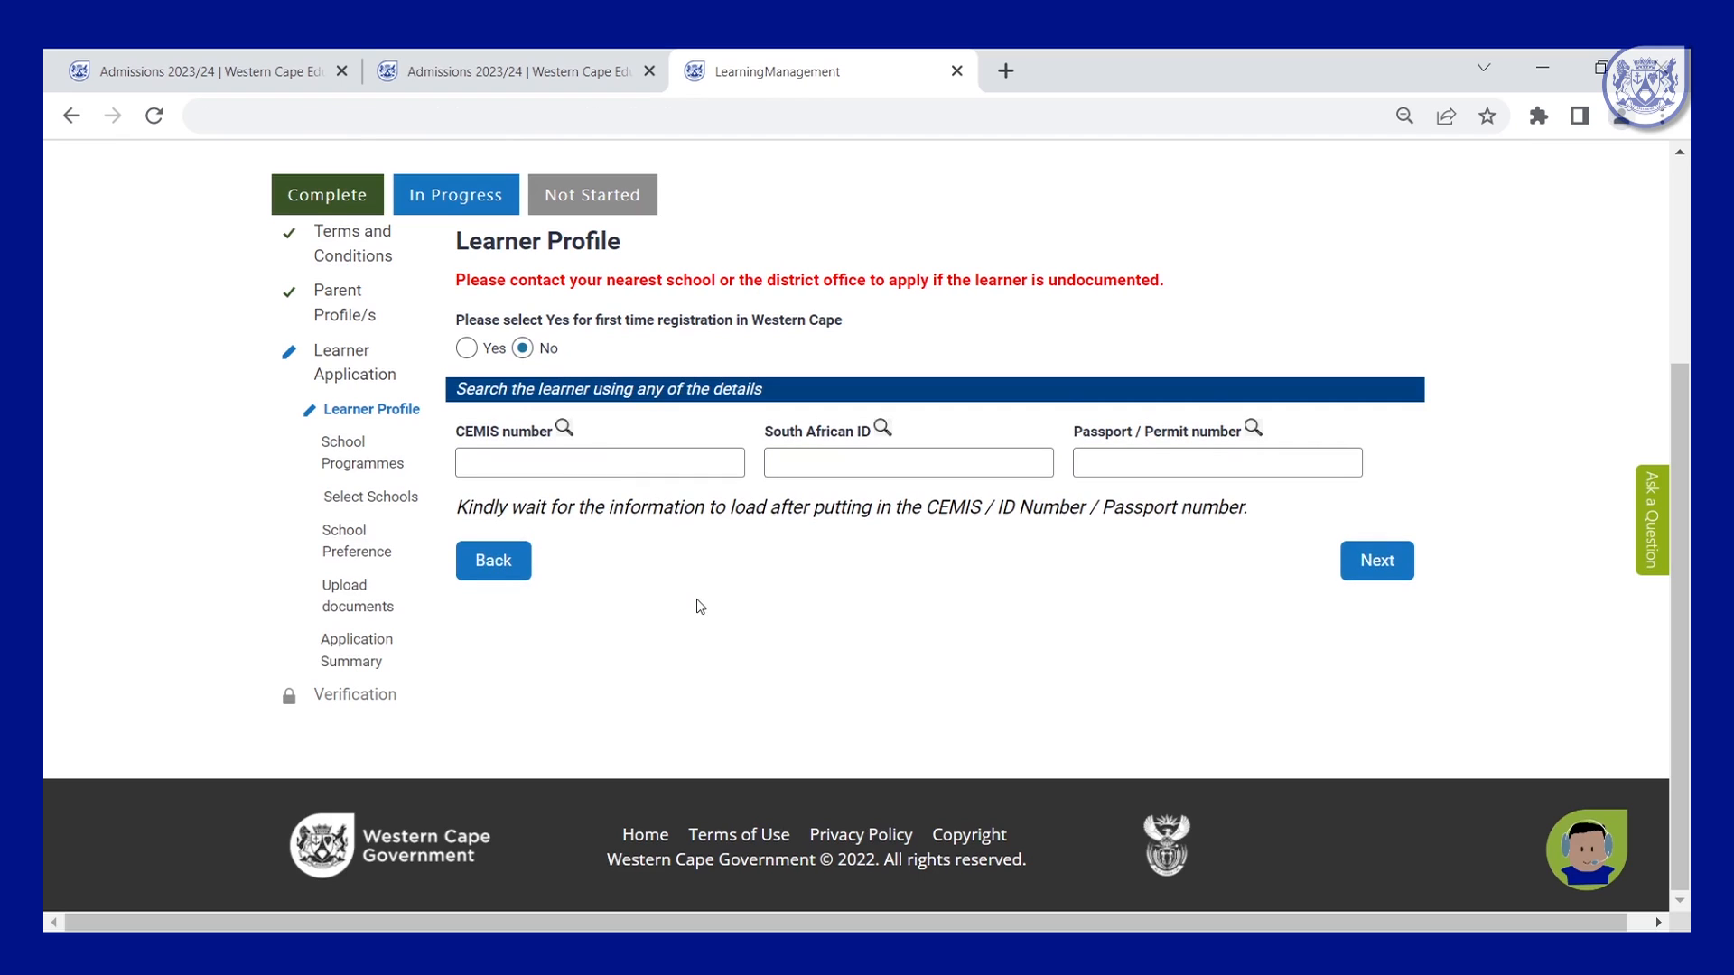
click(700, 465)
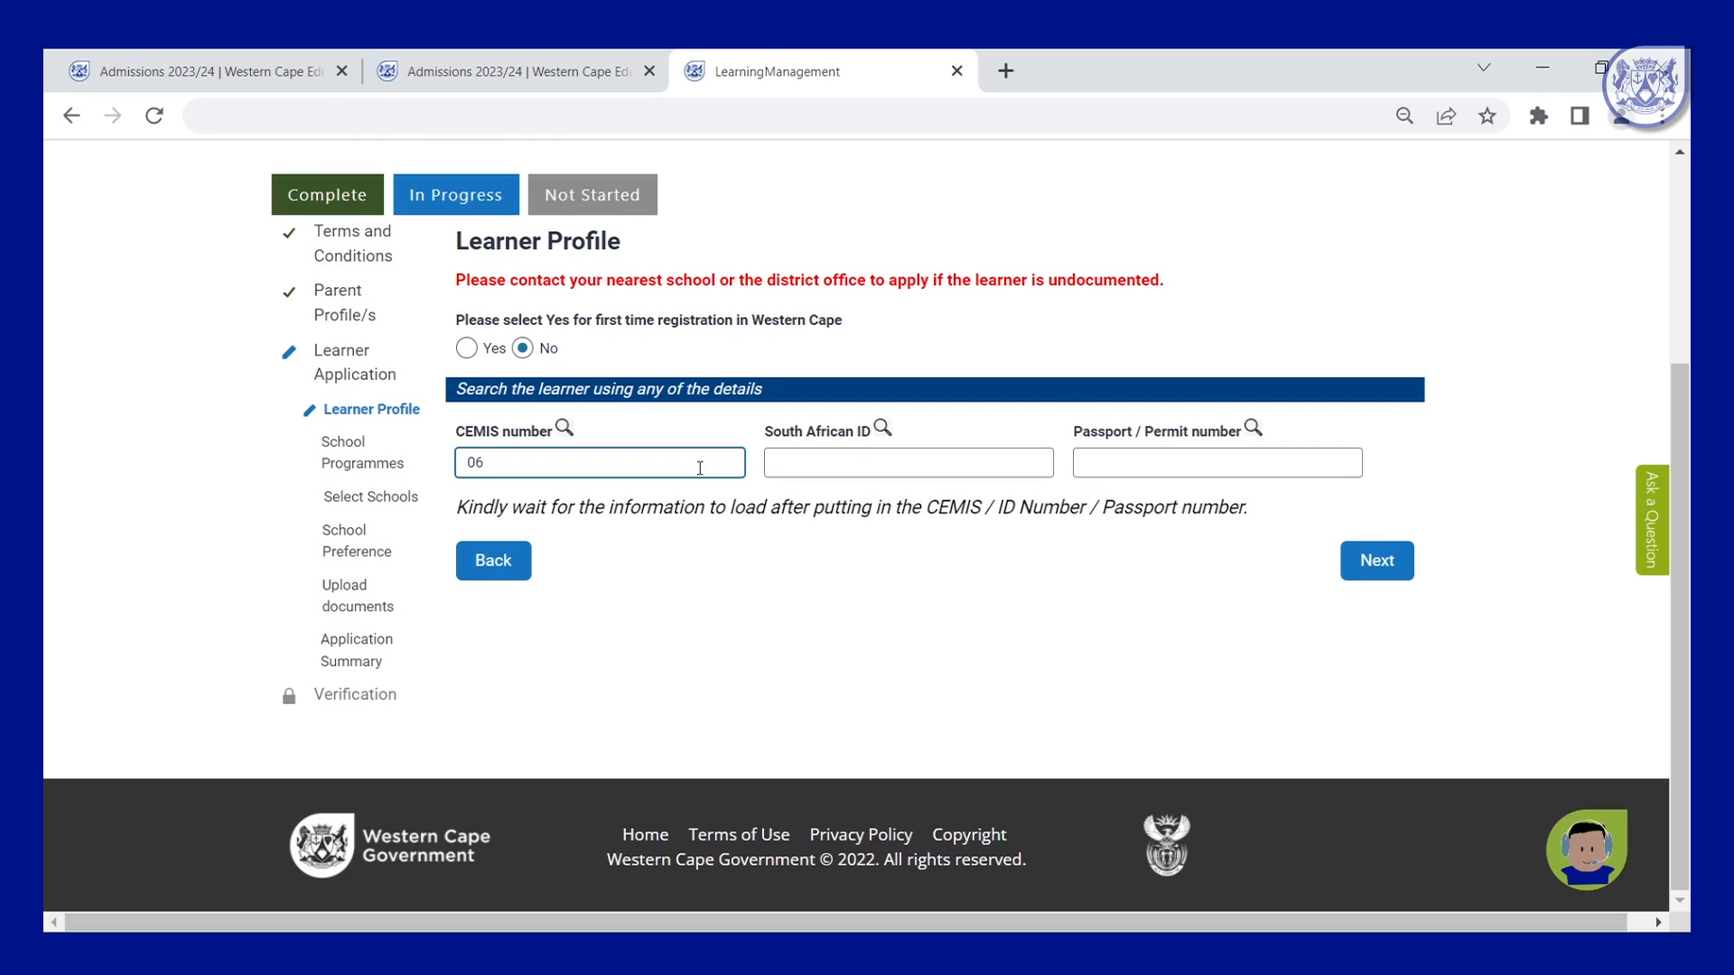
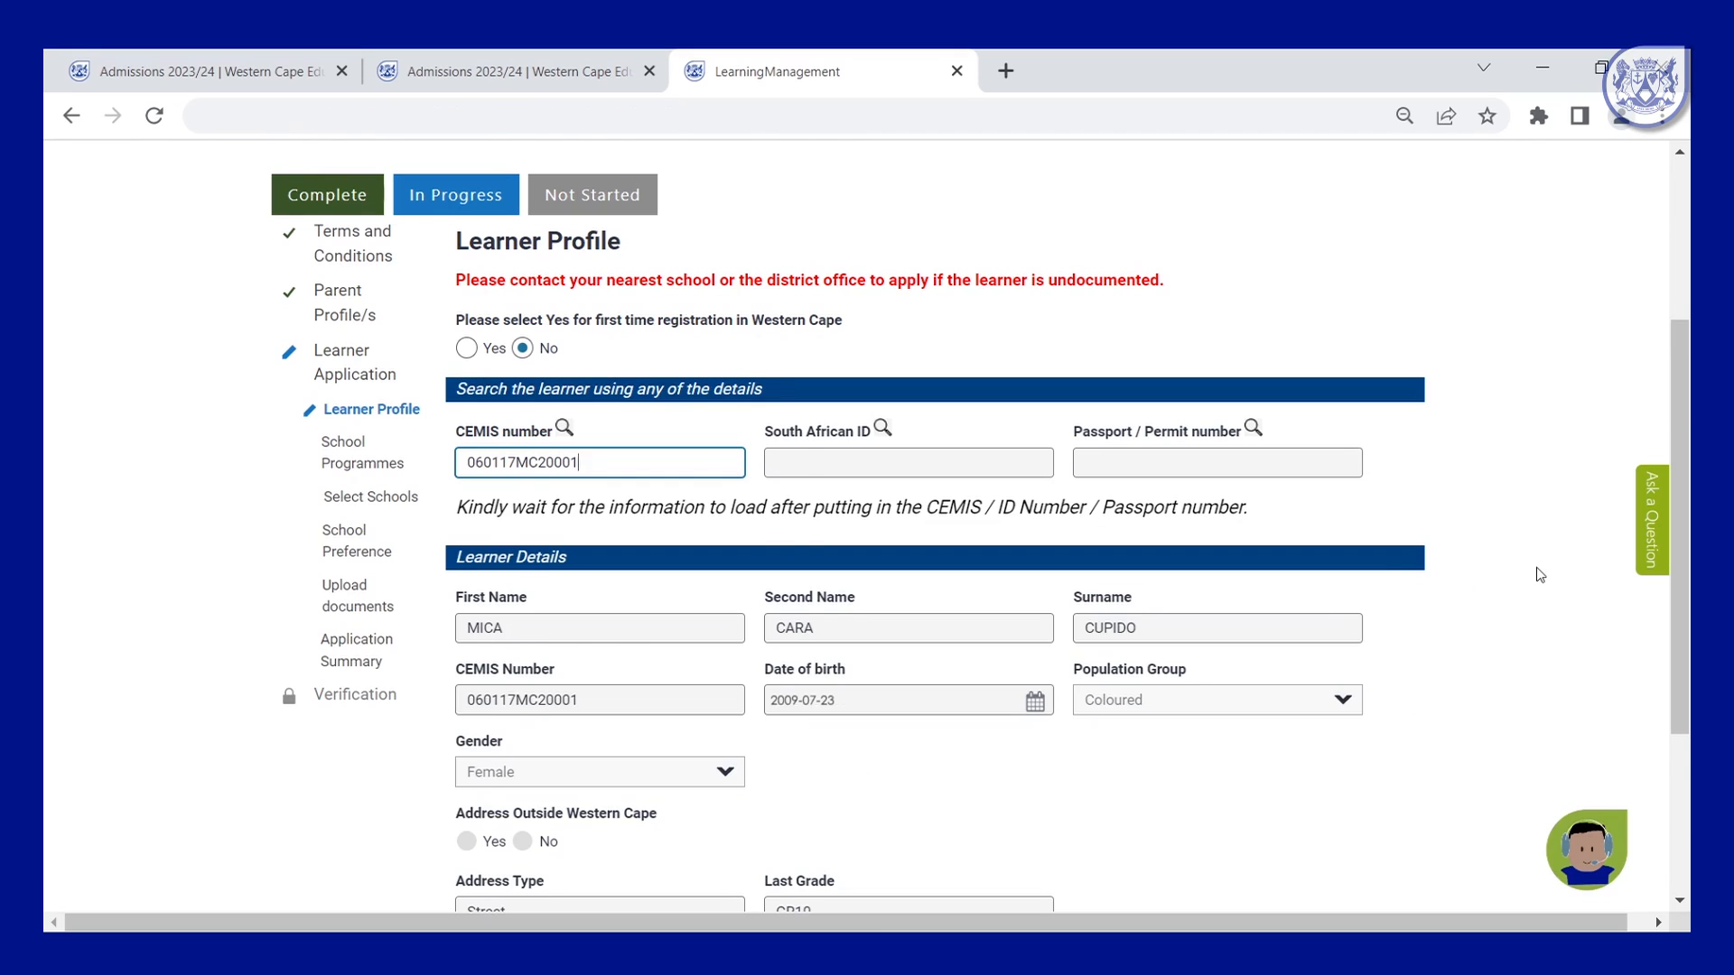
scroll(1540, 574, down, 2)
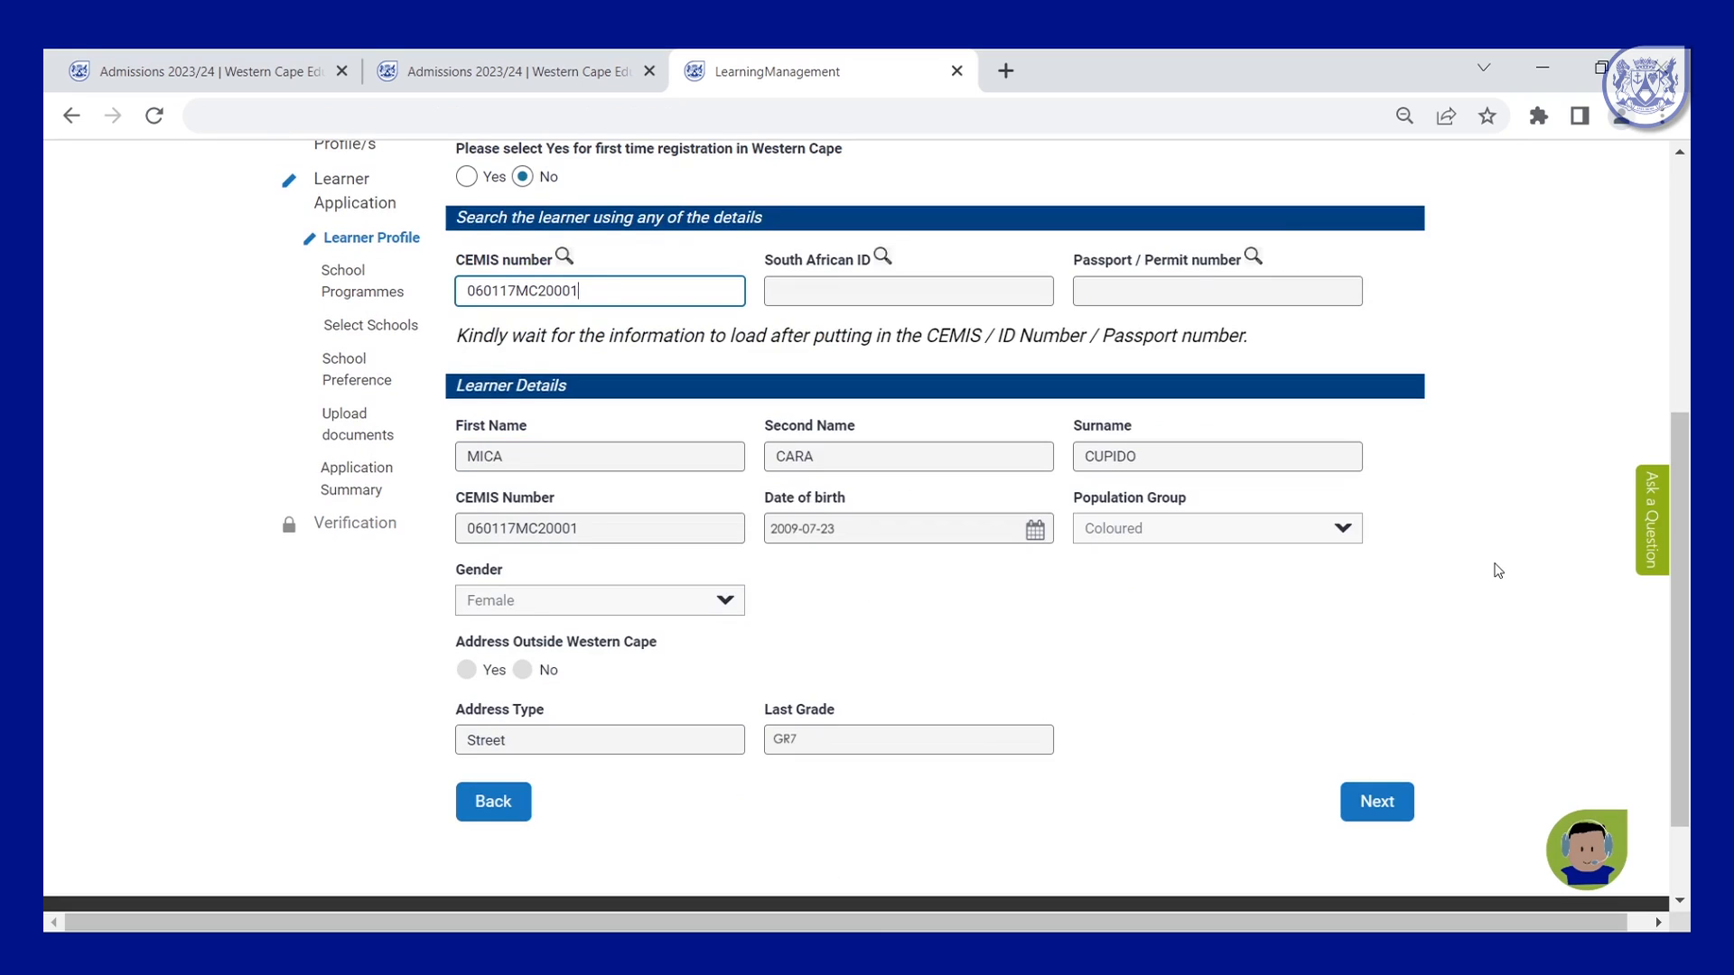
click(1389, 808)
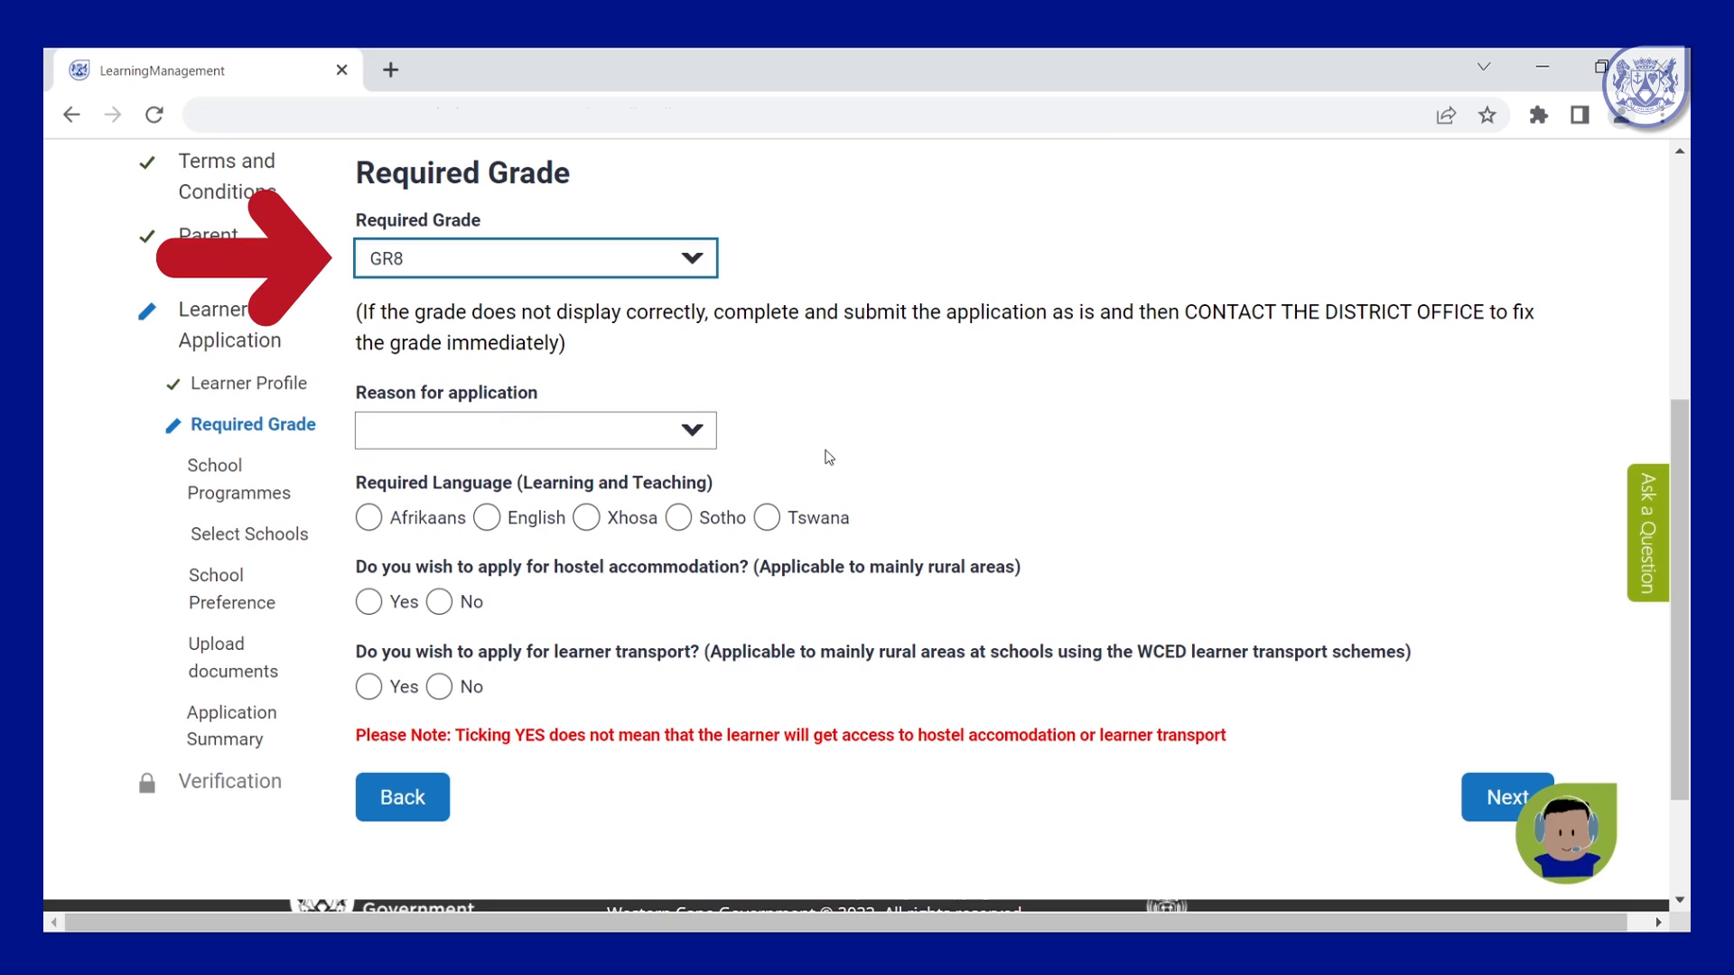
Set the application reason to 'Highest grade reached', language to English, and hostel accommodation to No.
click(693, 434)
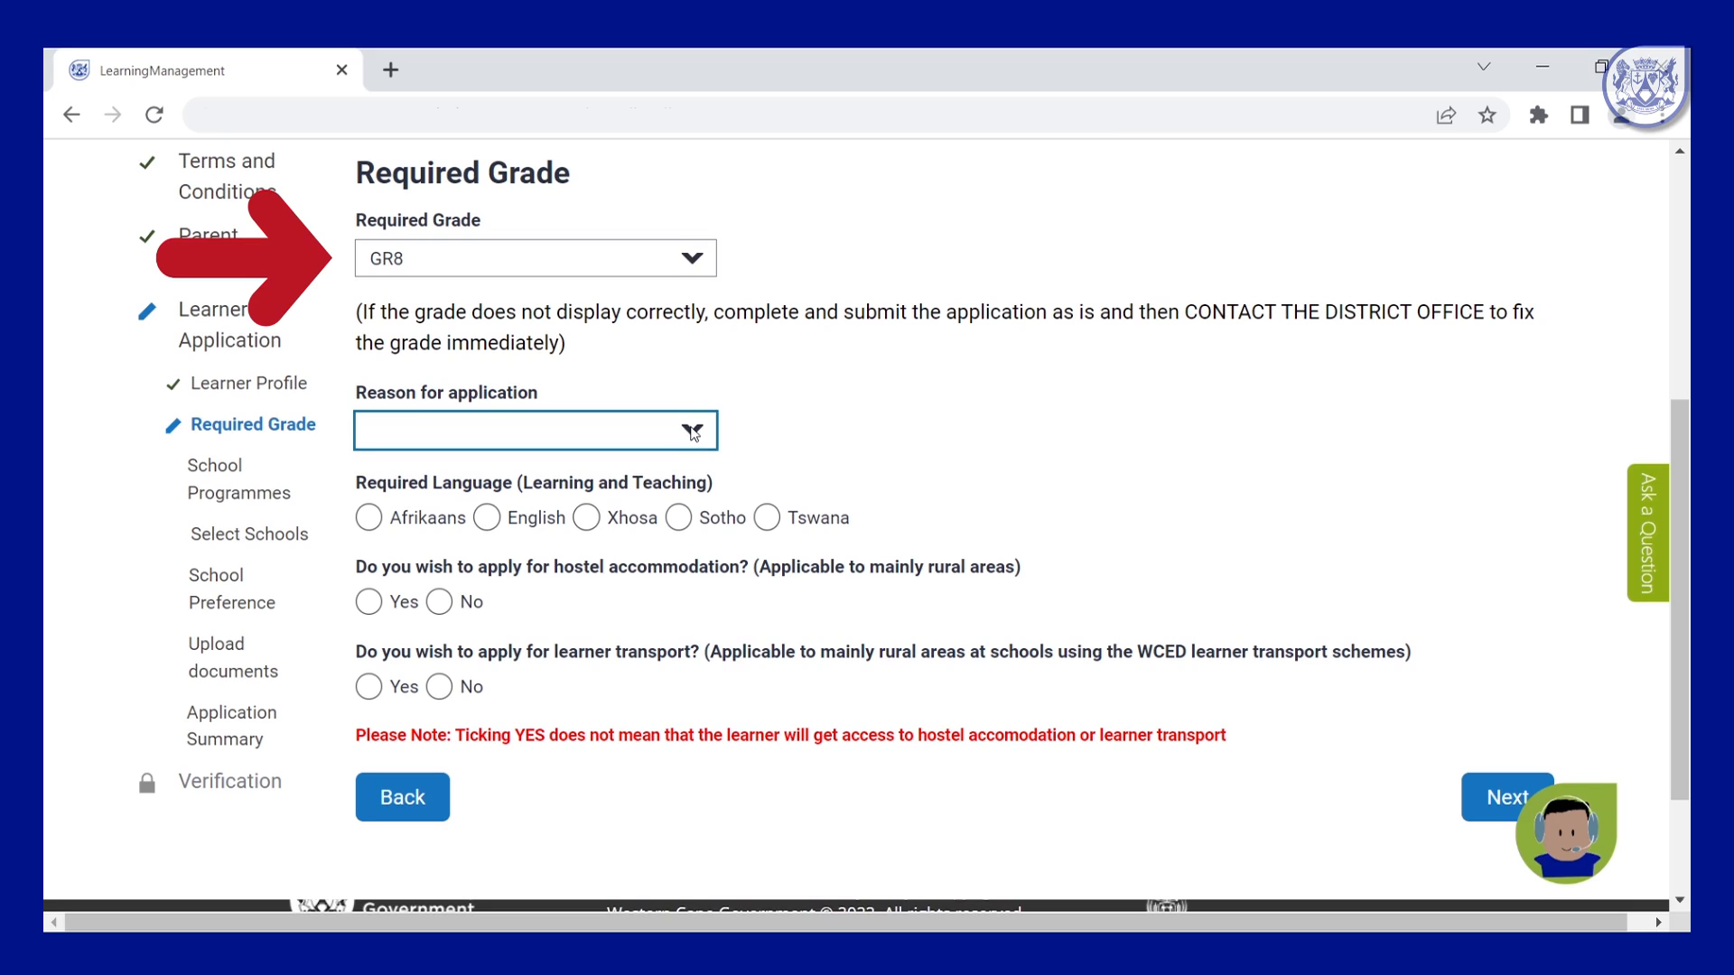
click(484, 559)
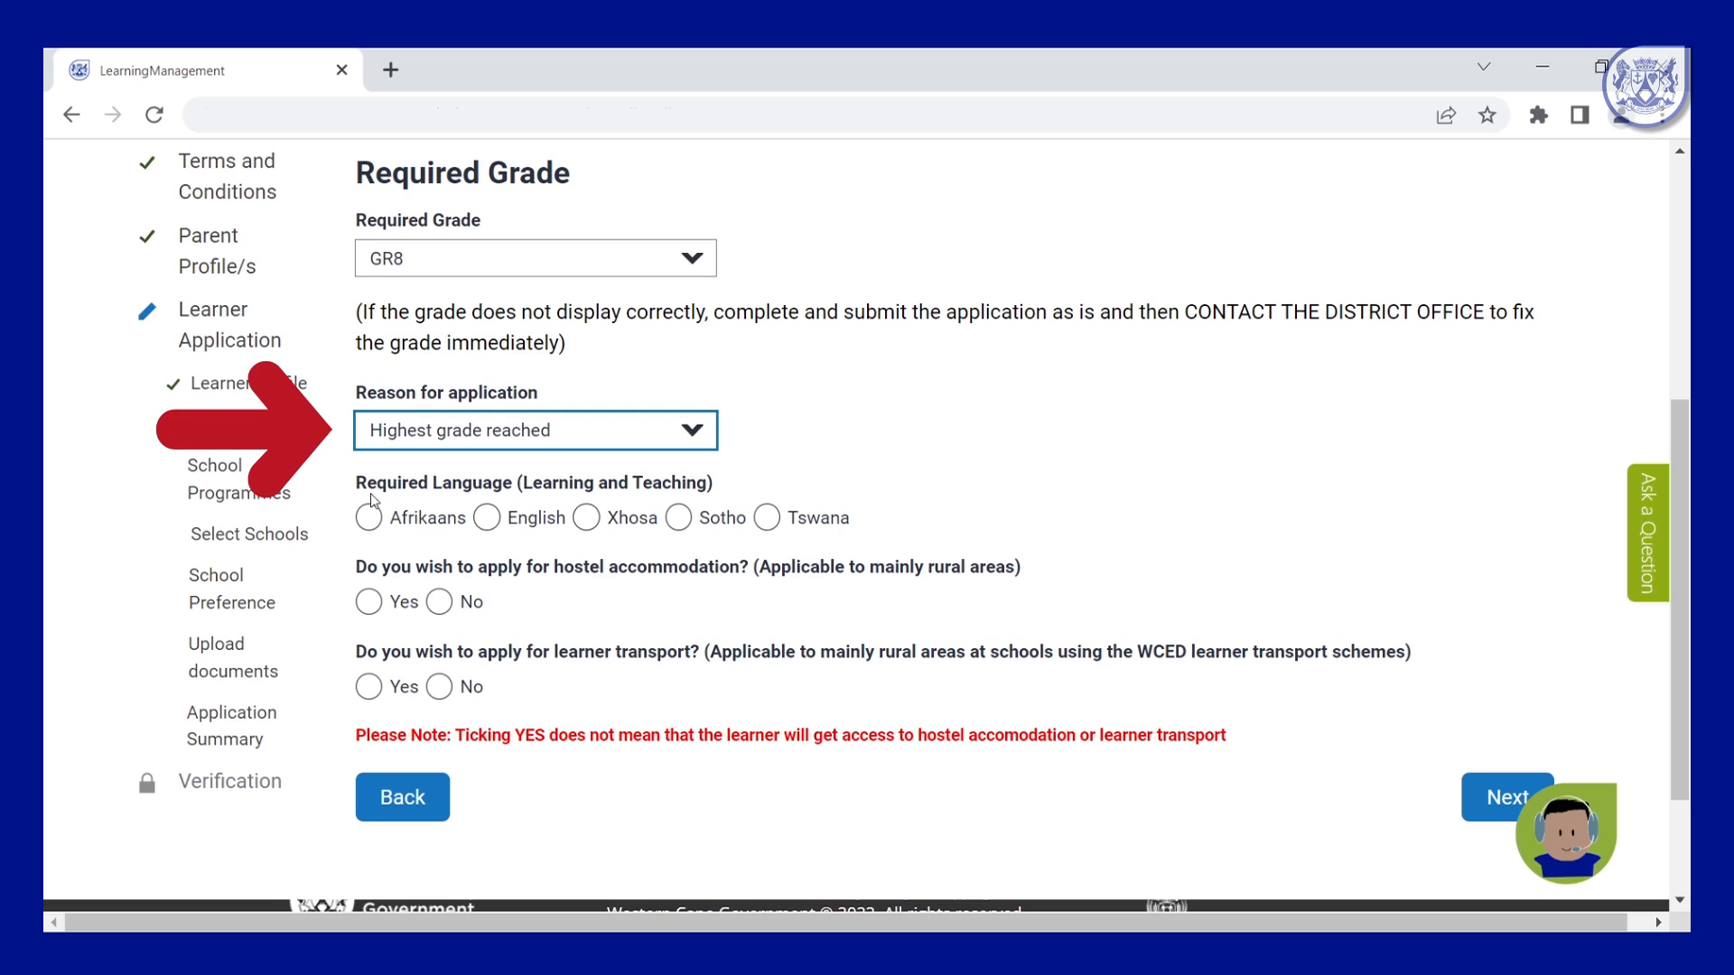
click(497, 536)
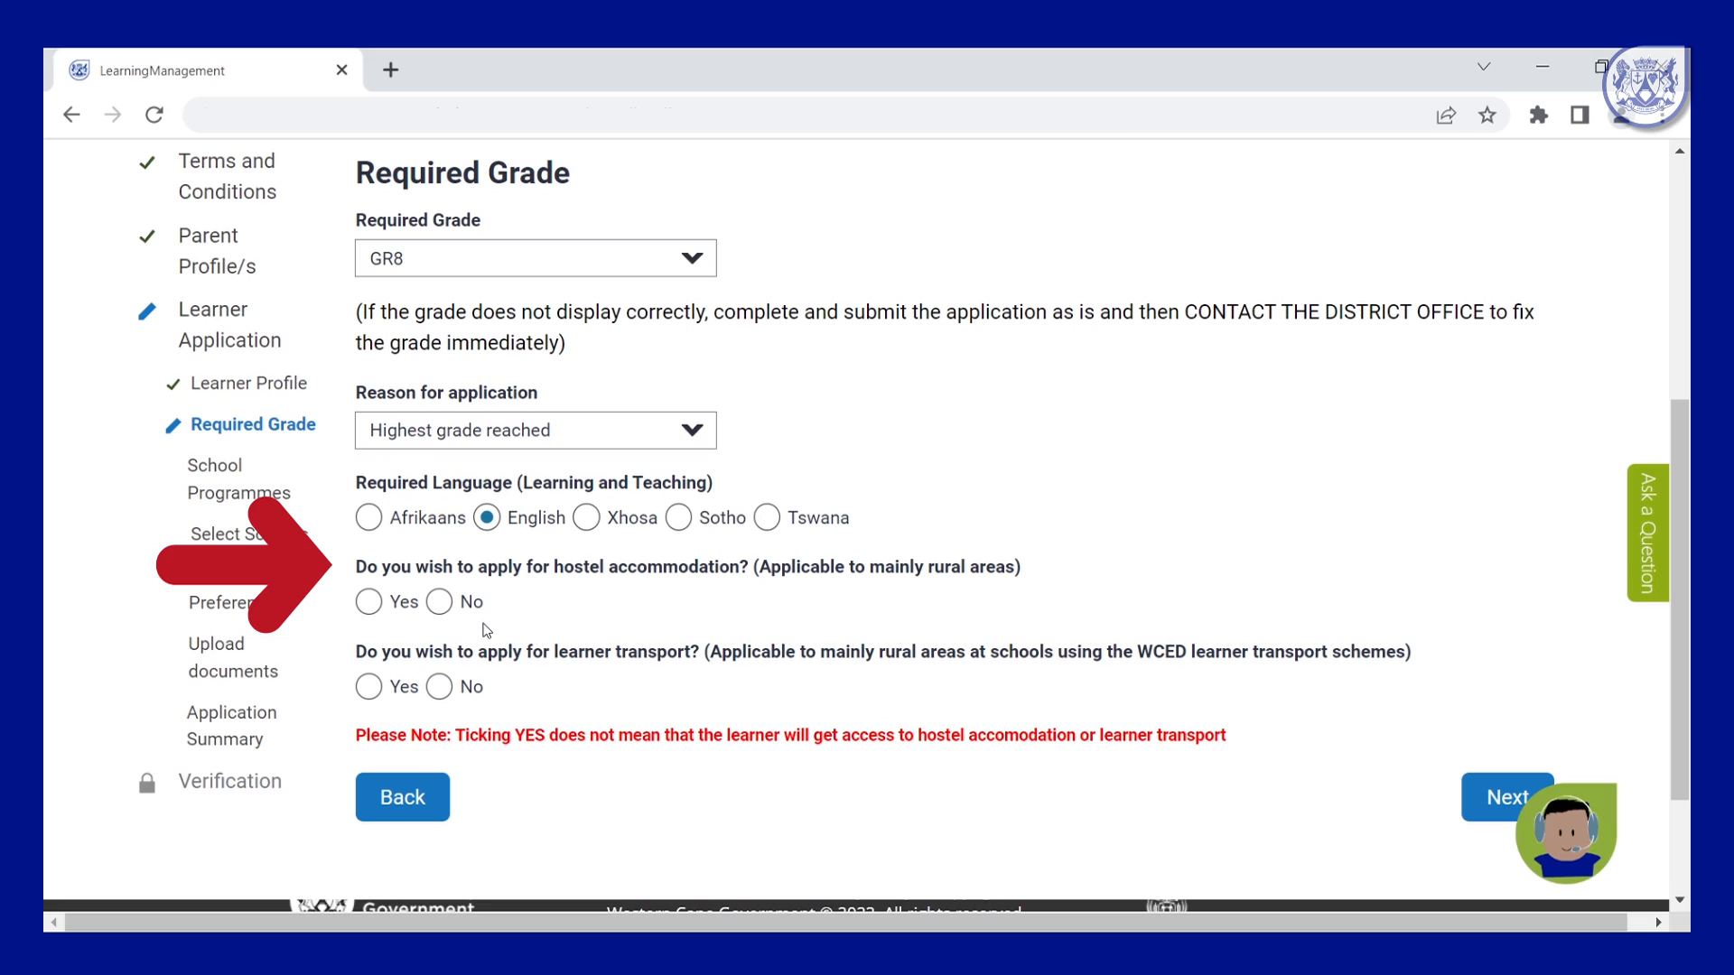
click(441, 603)
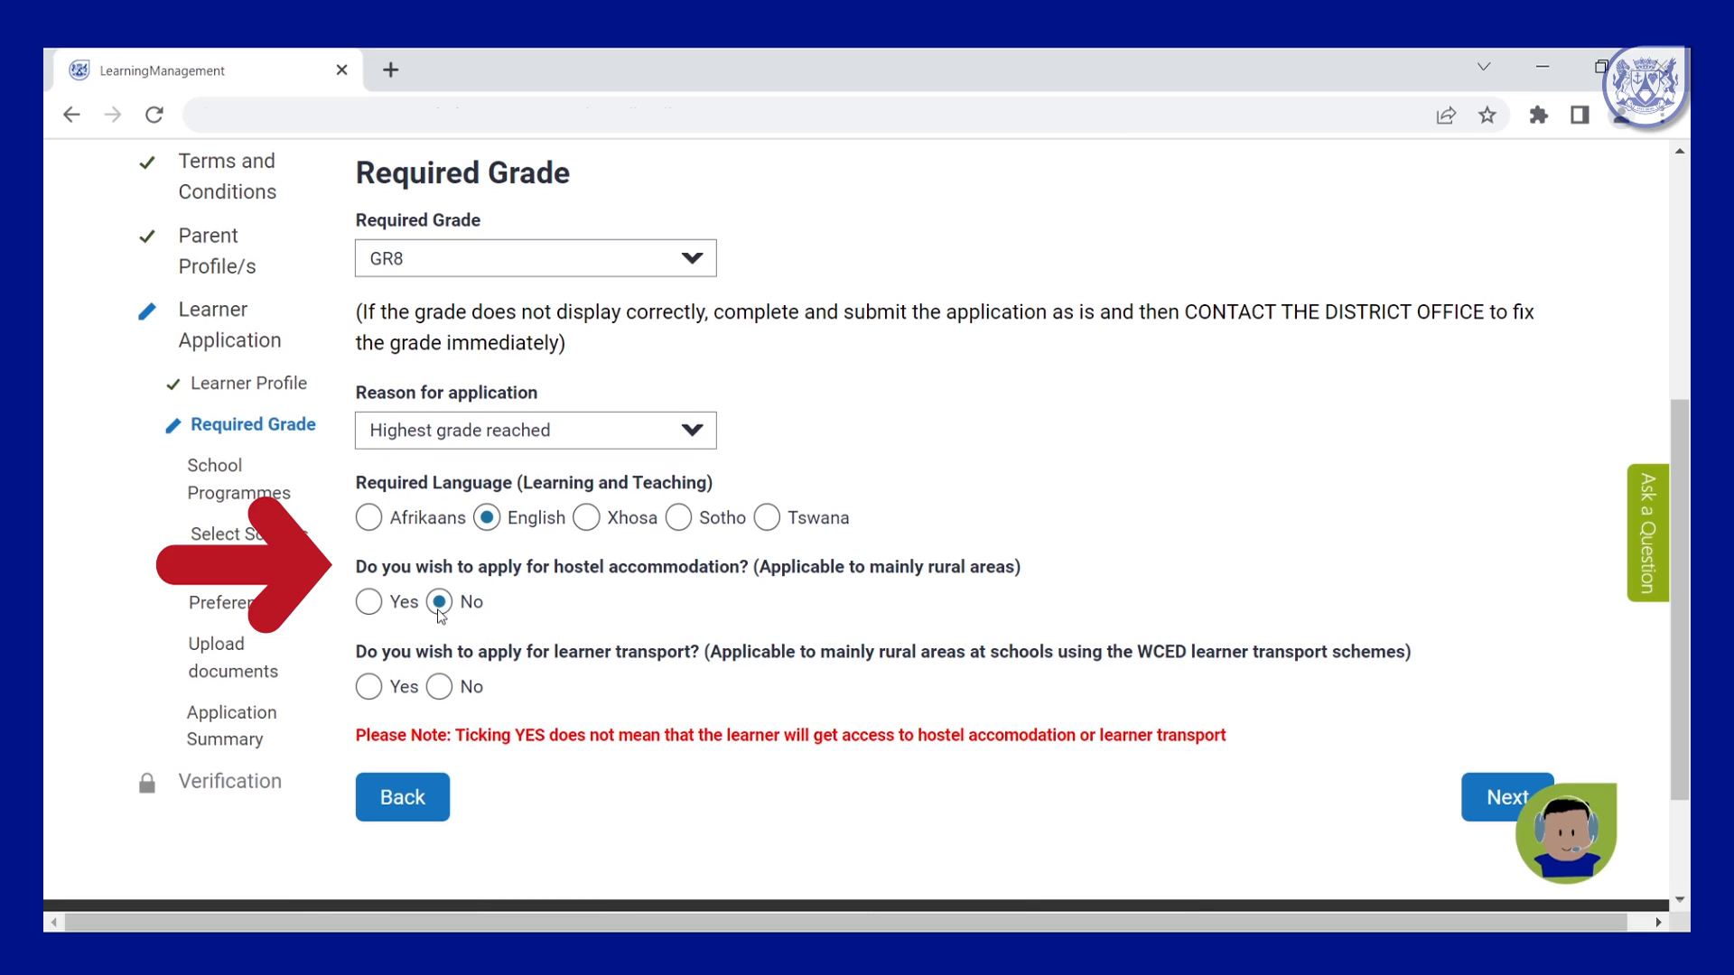
Decline learner transport and mark Football as the learner's sport.
click(441, 689)
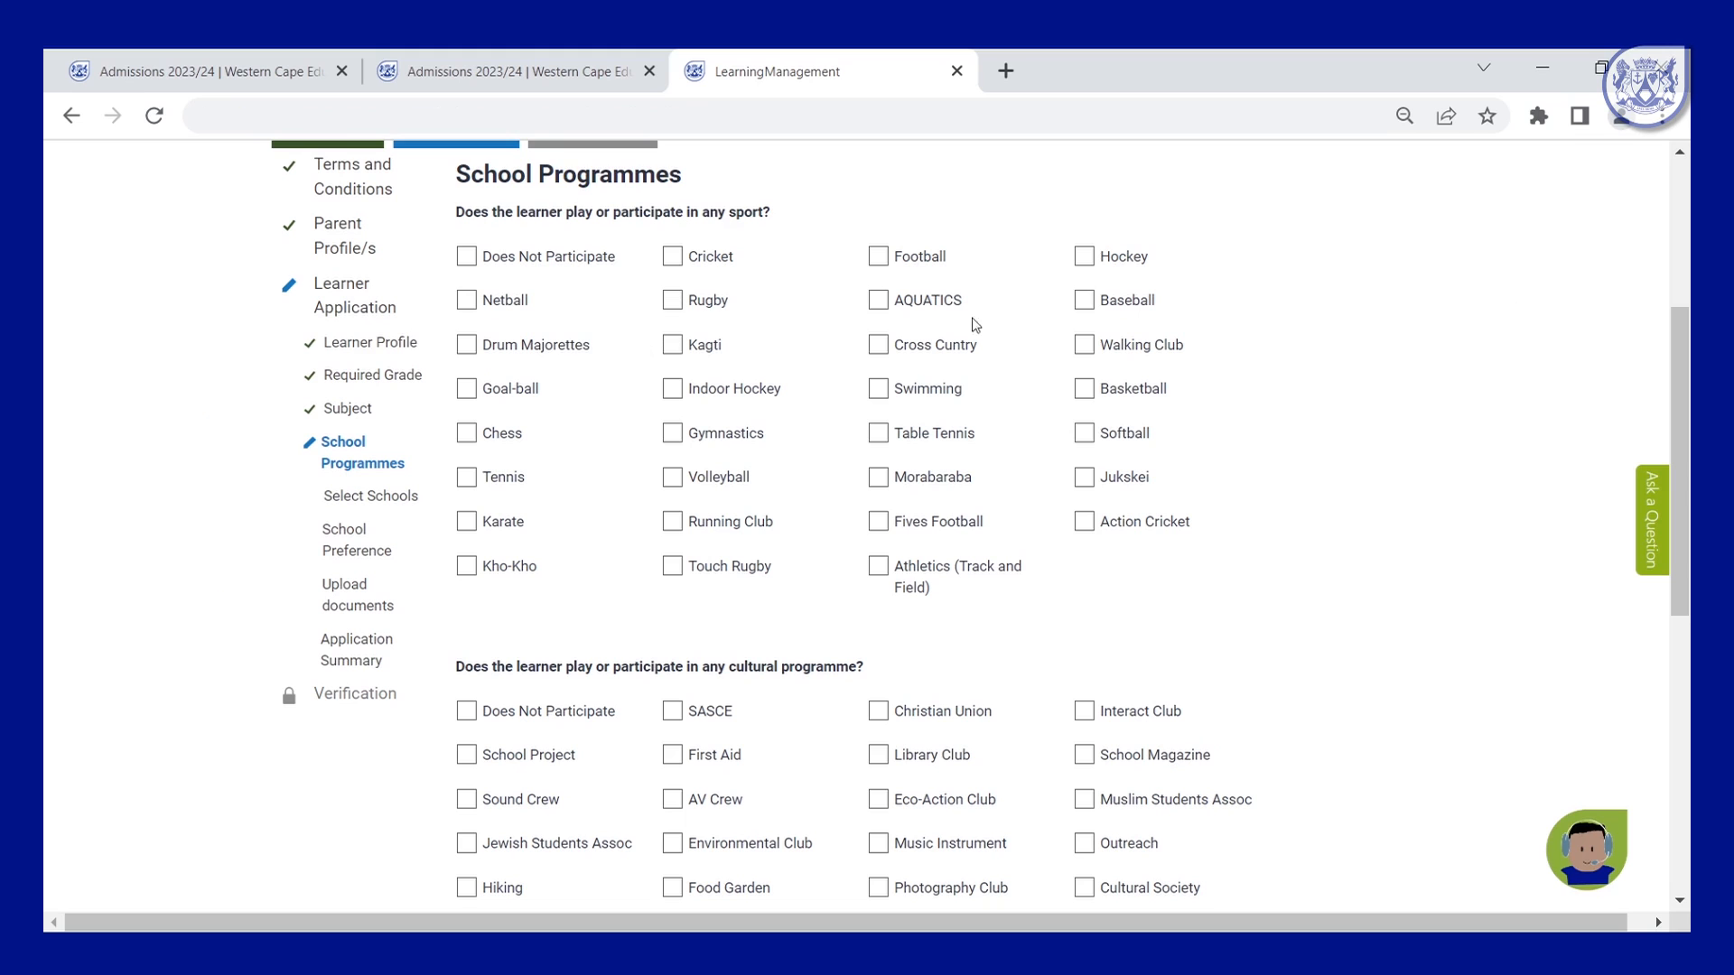
click(878, 257)
scroll(1095, 477, down, 2)
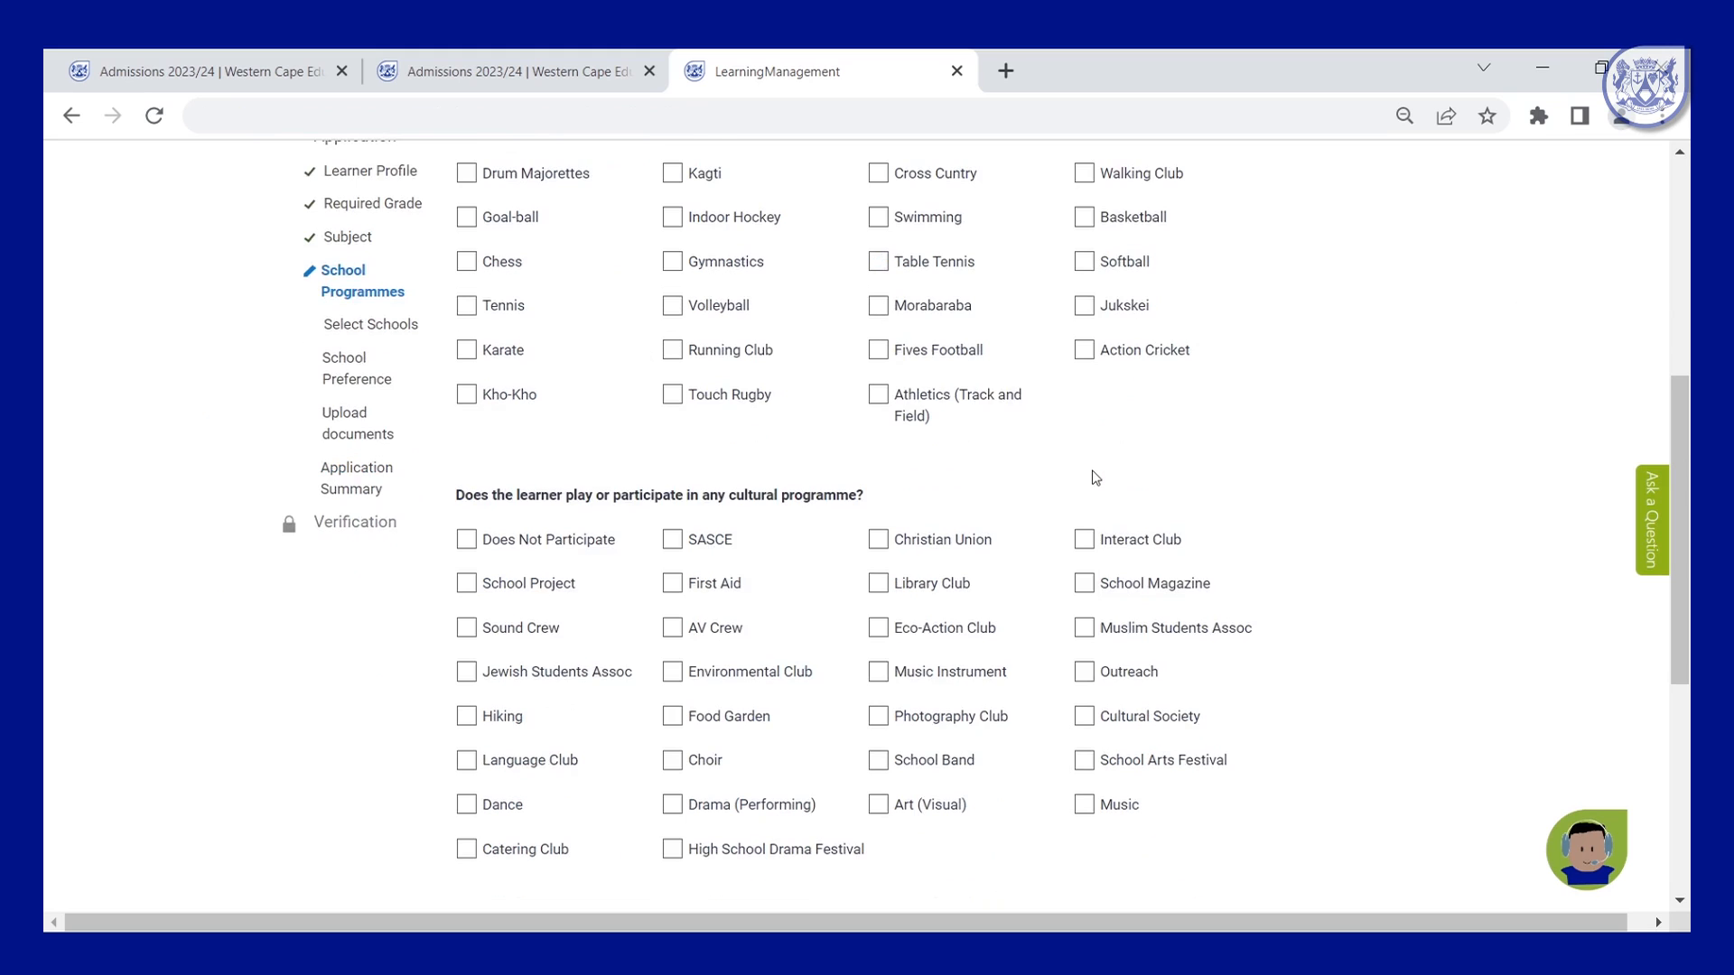
scroll(1095, 478, down, 2)
scroll(900, 503, up, 2)
scroll(900, 503, up, 2)
scroll(781, 447, down, 4)
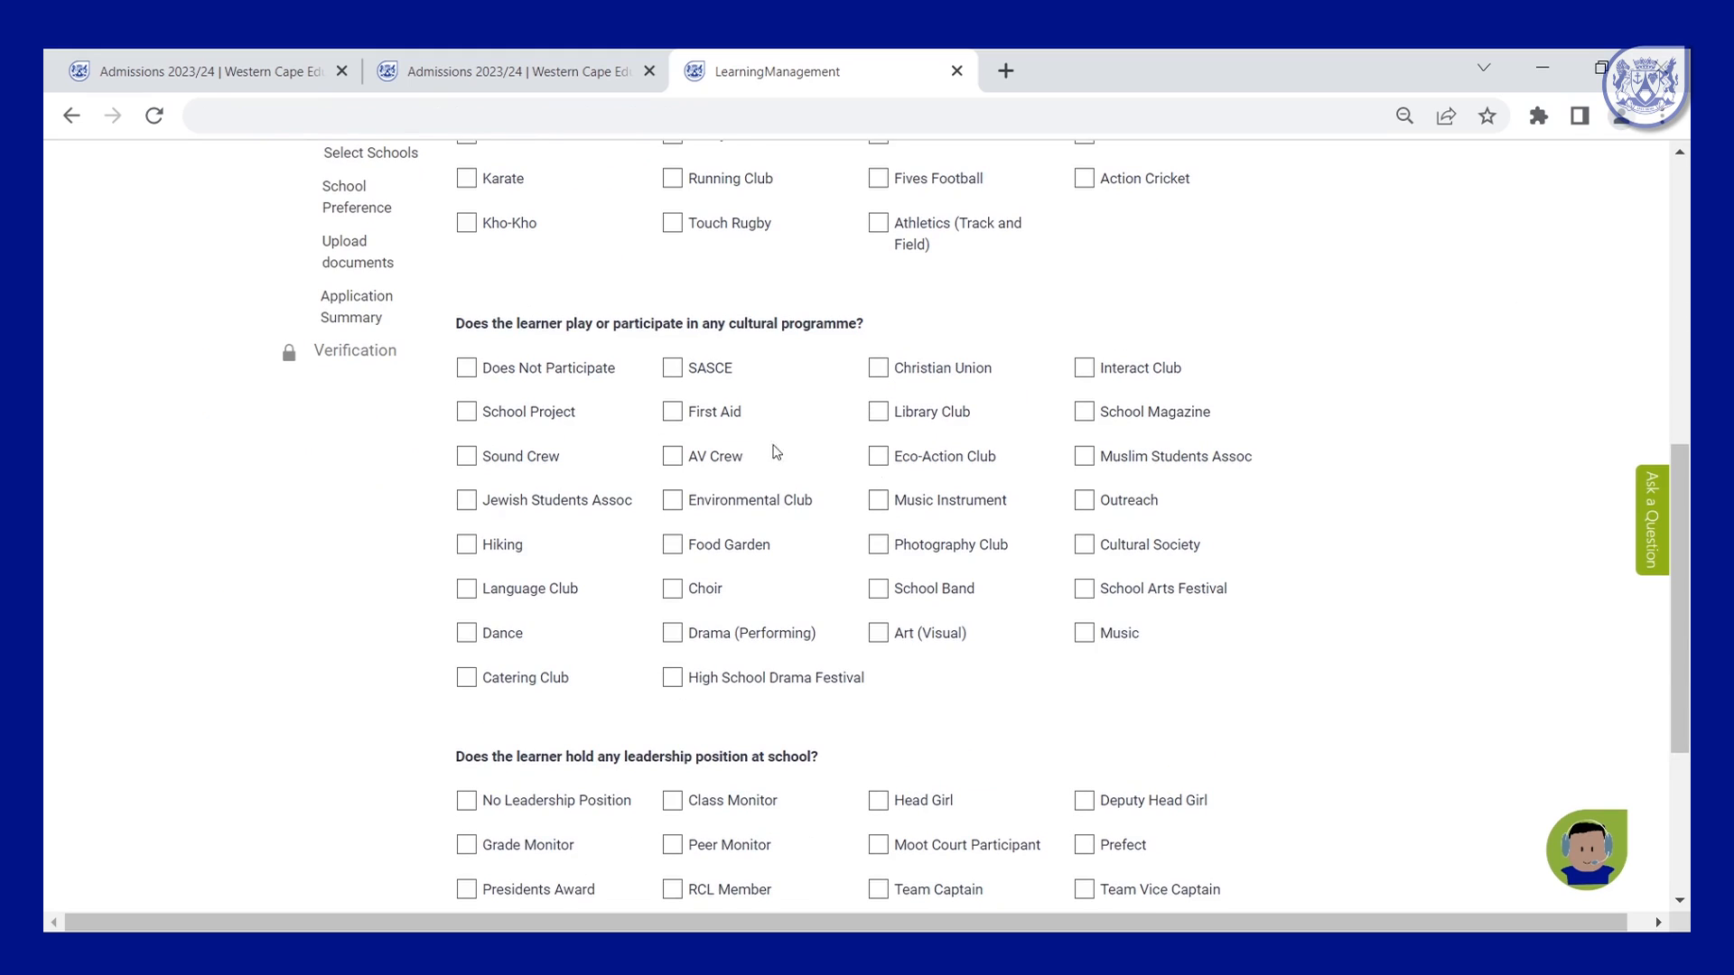
Record no cultural programme participation and Class Monitor as leadership position, then proceed to Select Schools.
click(466, 367)
scroll(1242, 538, down, 4)
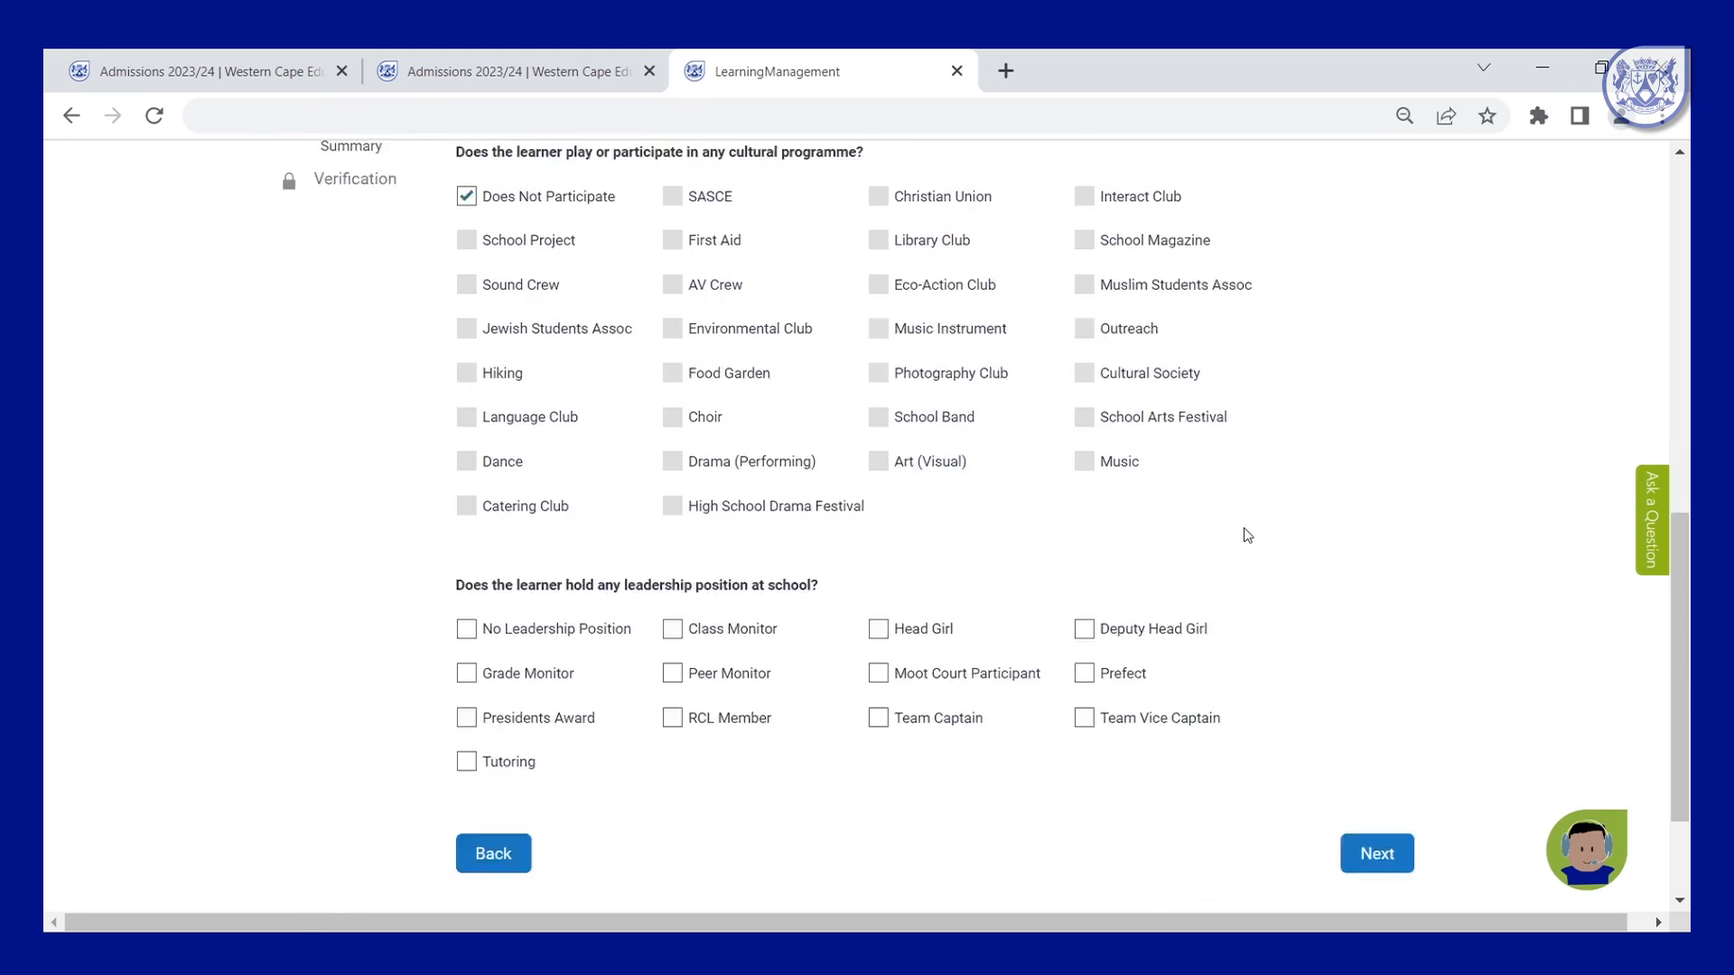
click(676, 460)
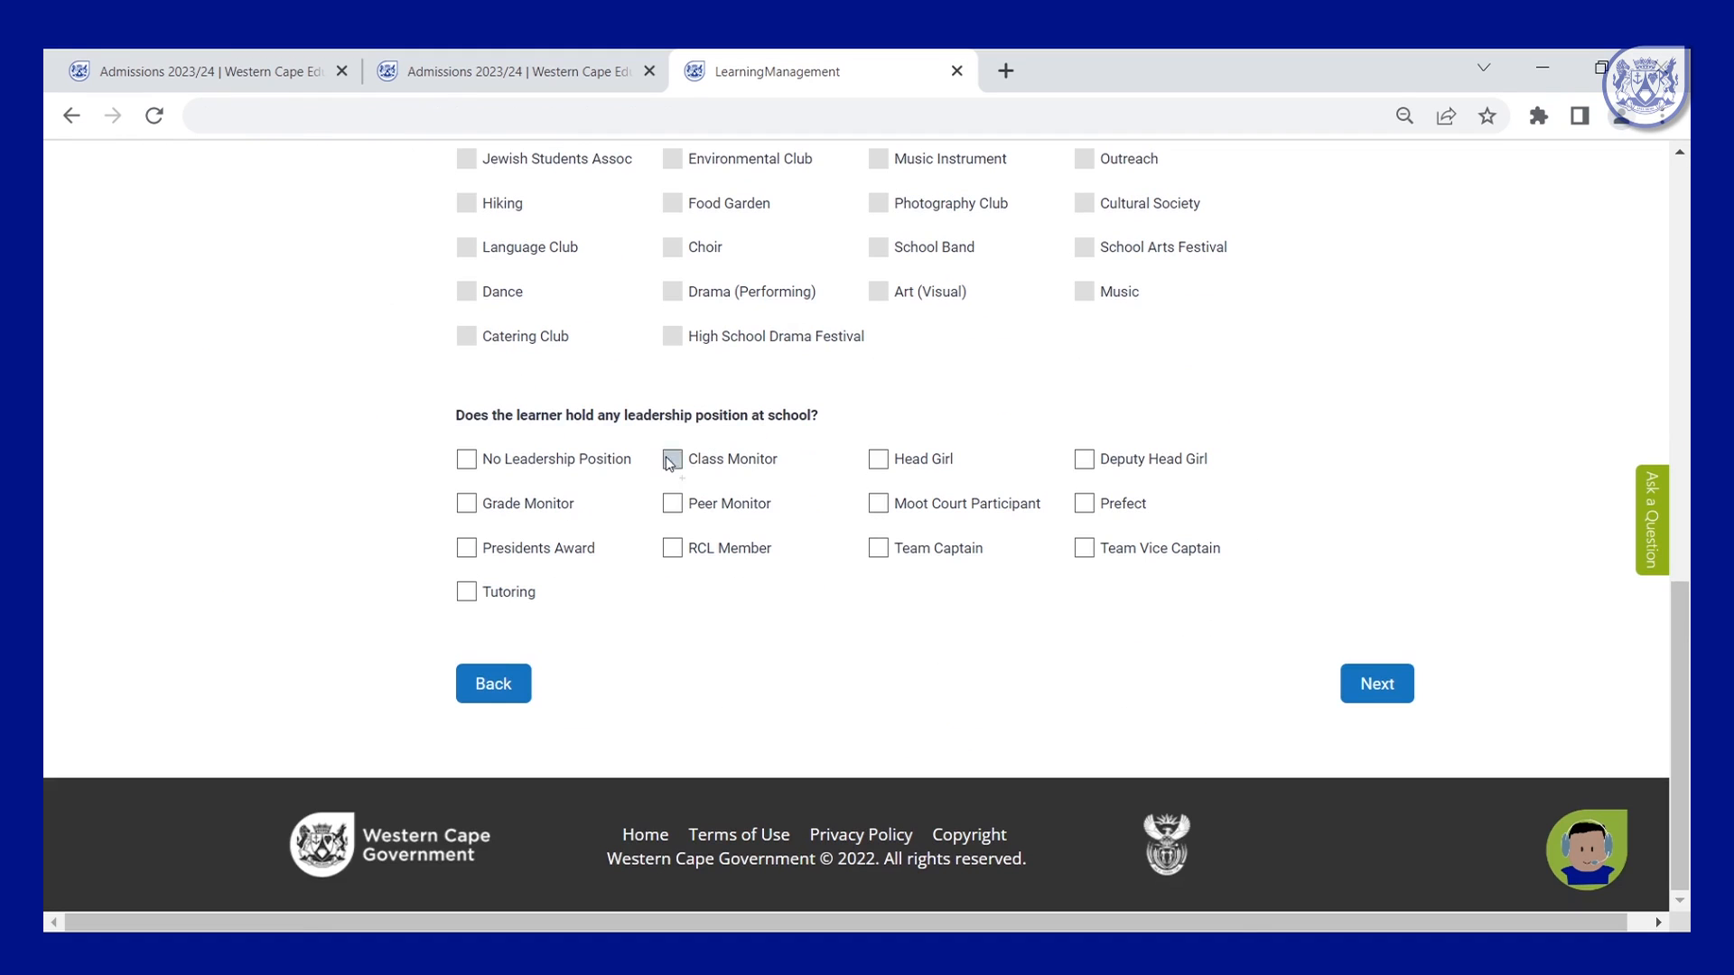
click(1377, 683)
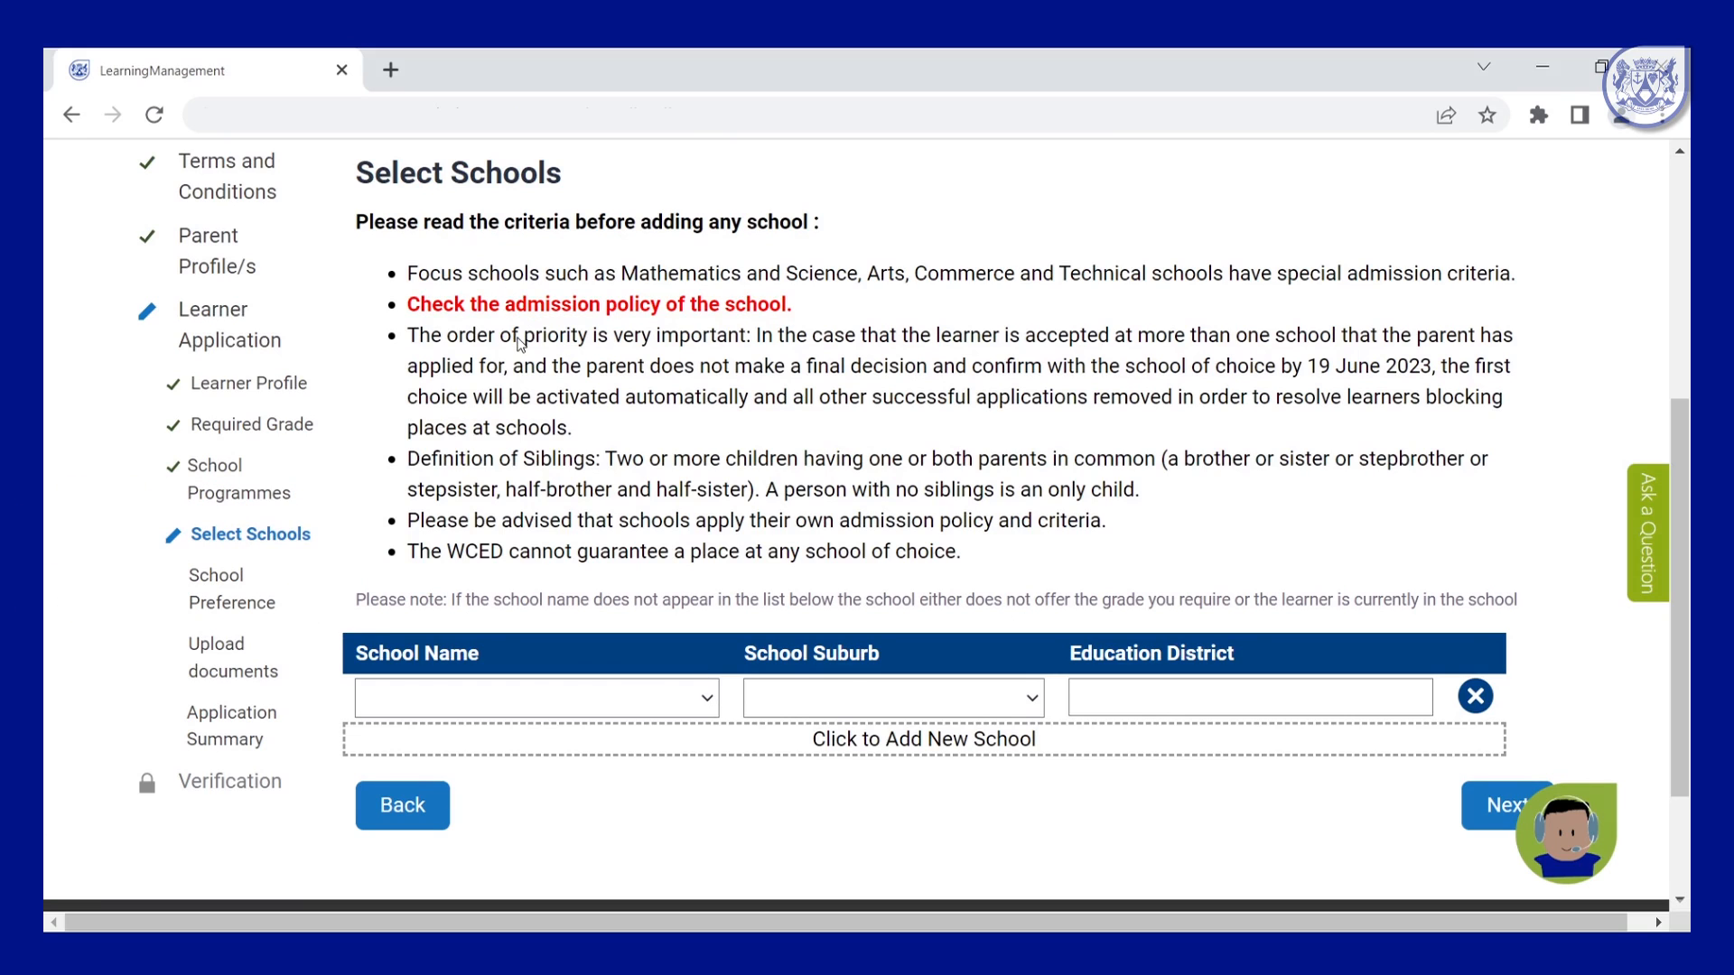
Add Arcadia Senior and Athlone Secondary as the second and third school choices.
click(997, 742)
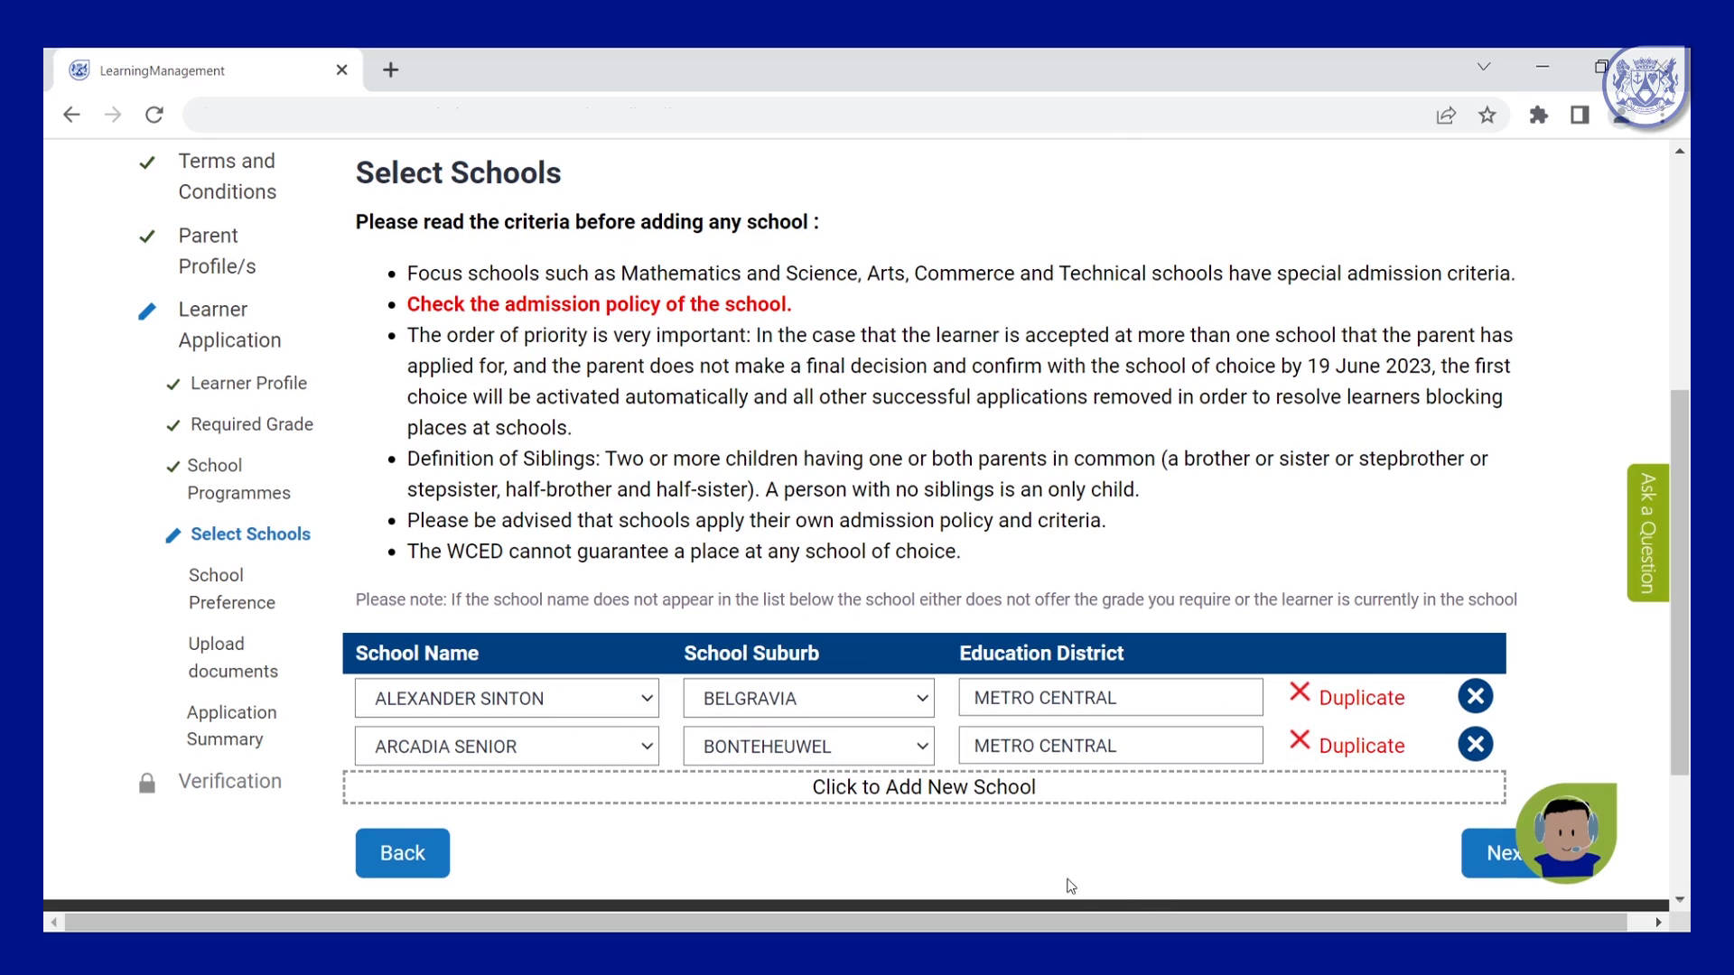
click(889, 791)
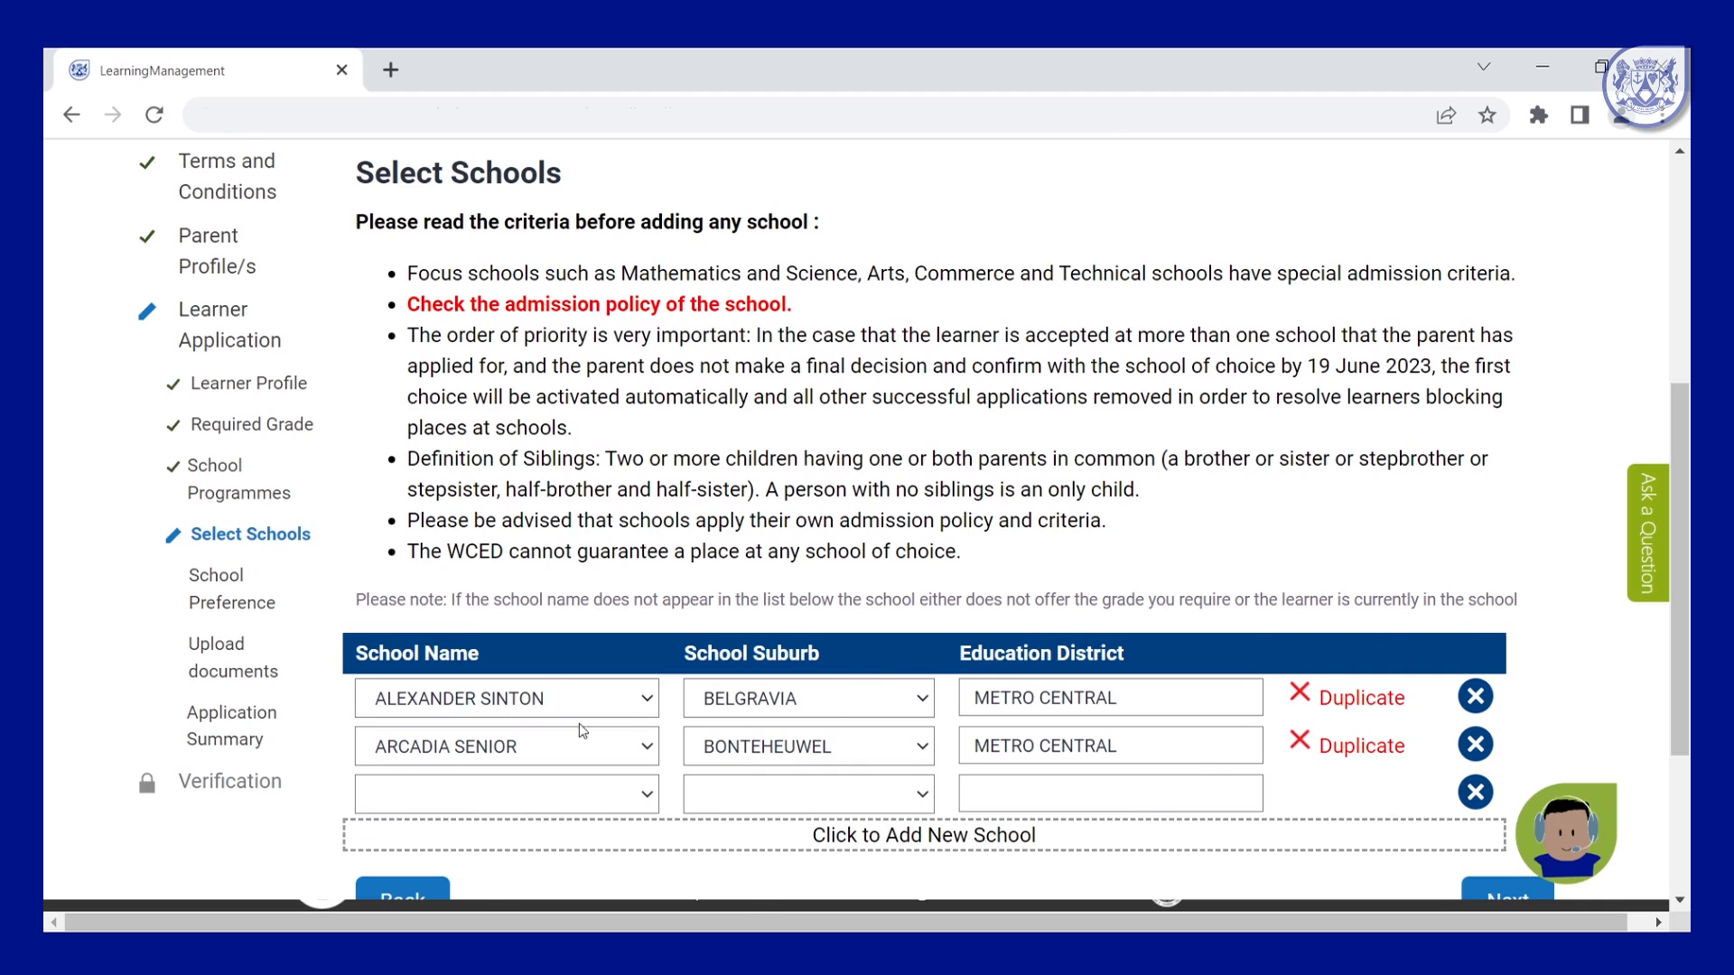
scroll(614, 775, down, 2)
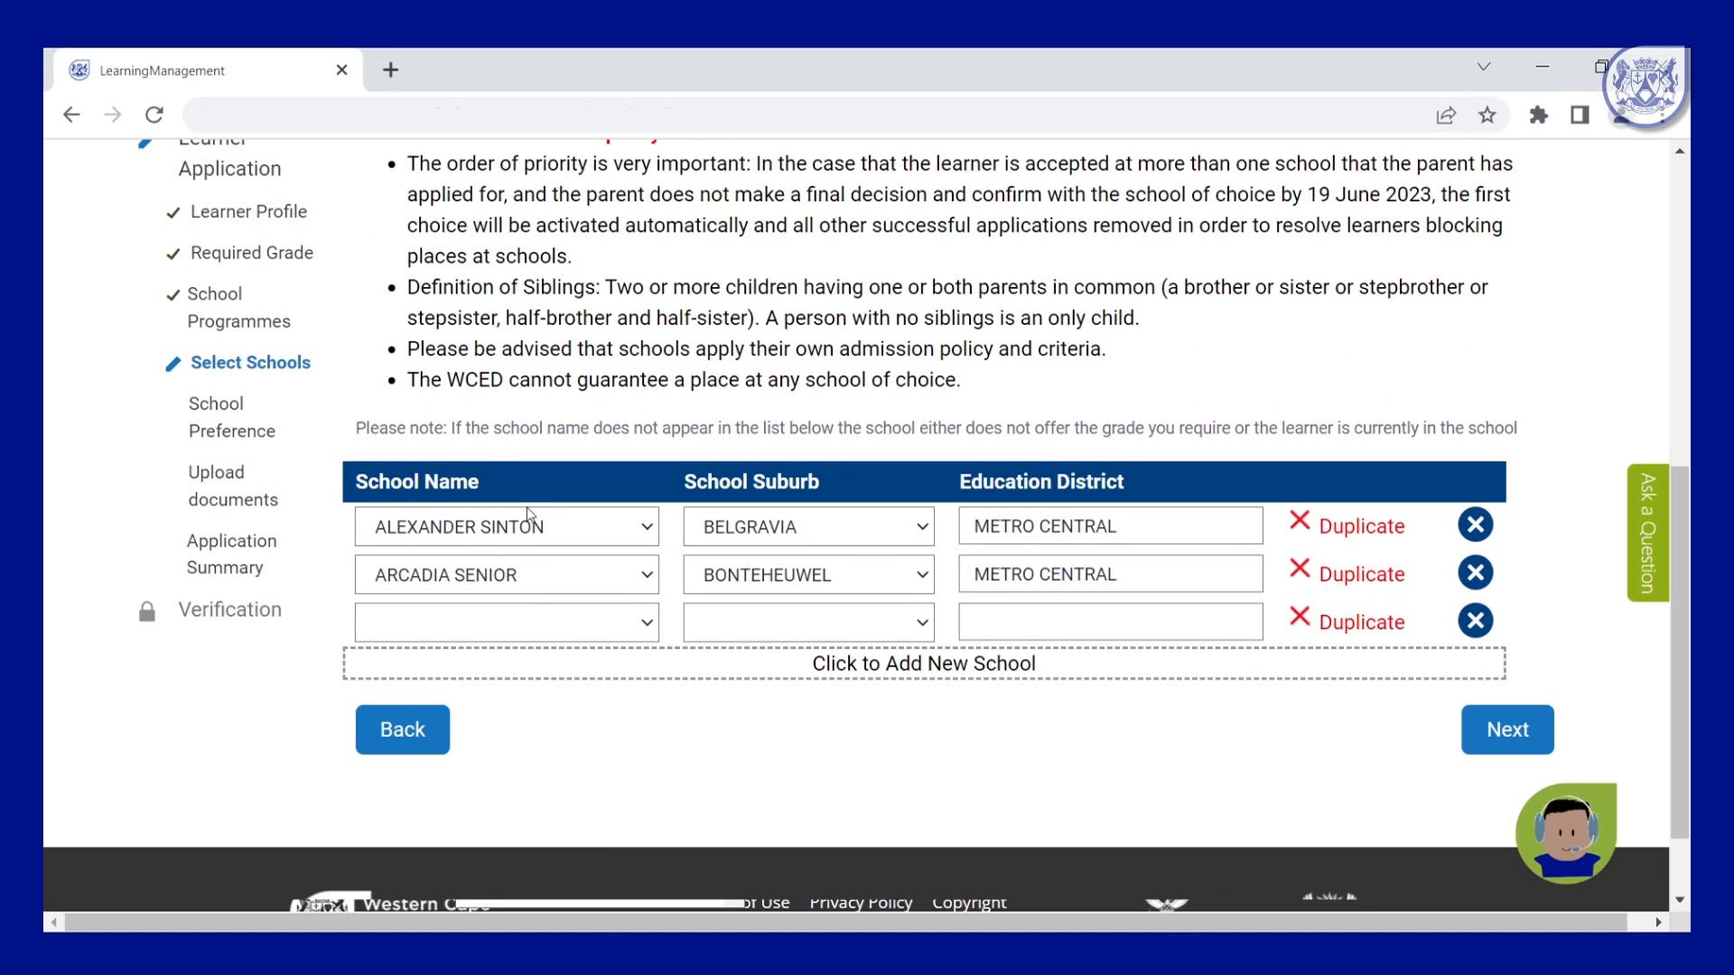
click(484, 414)
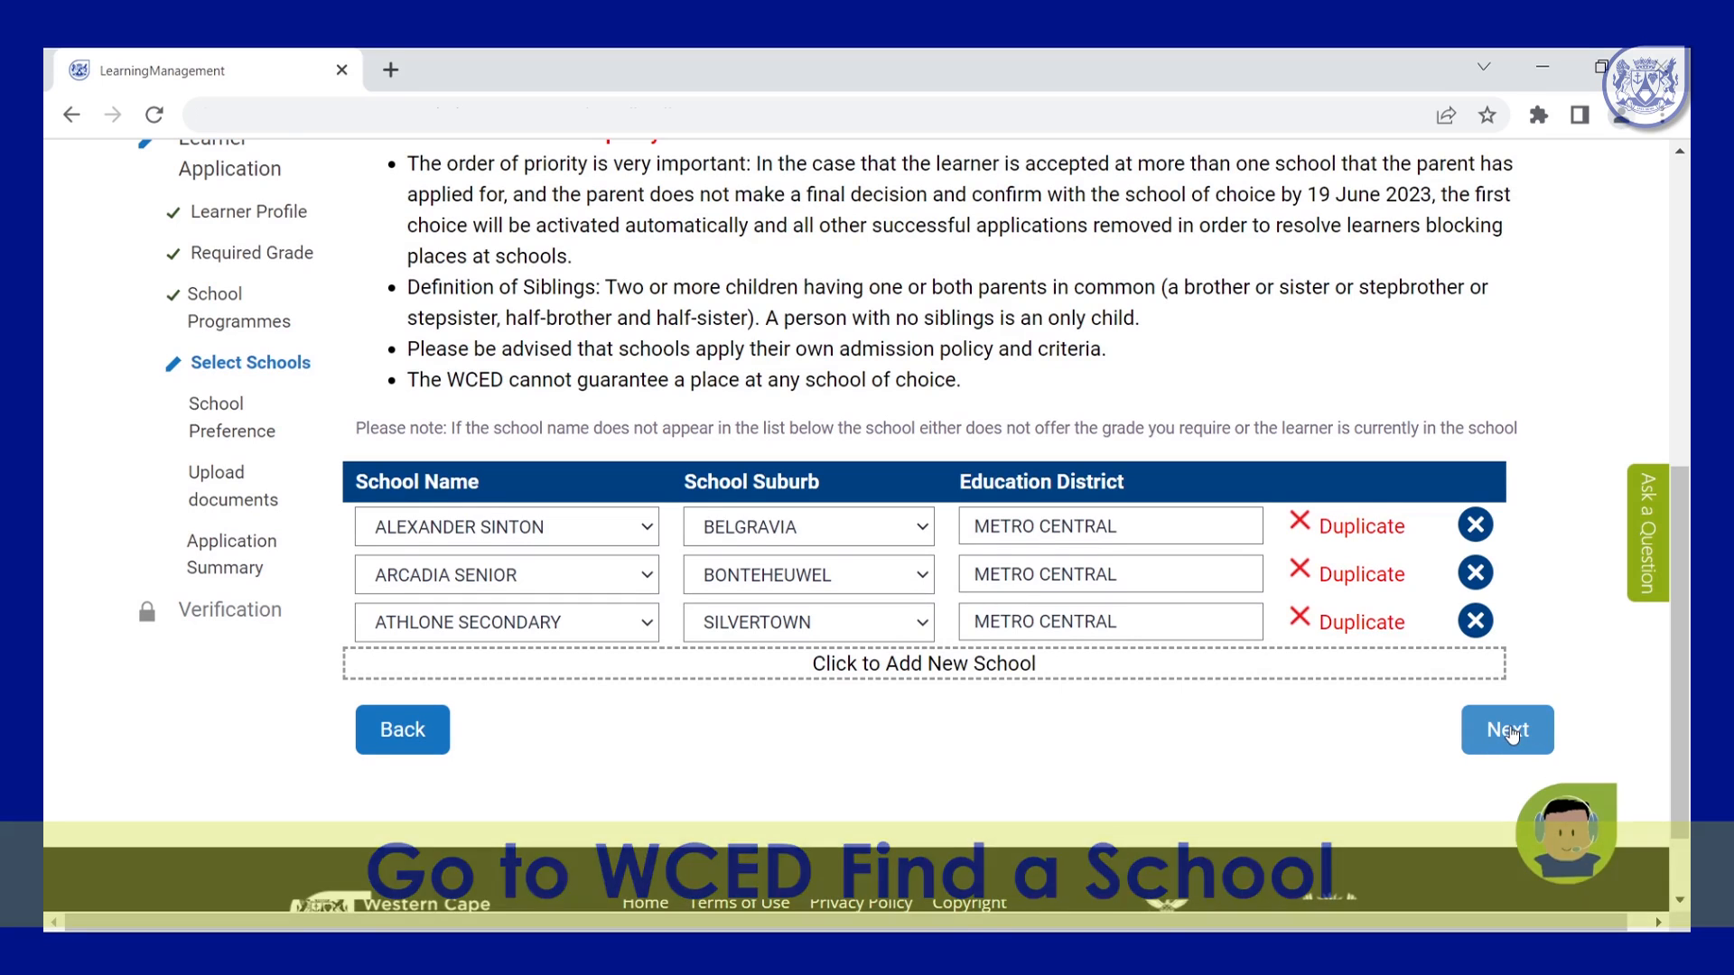
scroll(1511, 733, up, 2)
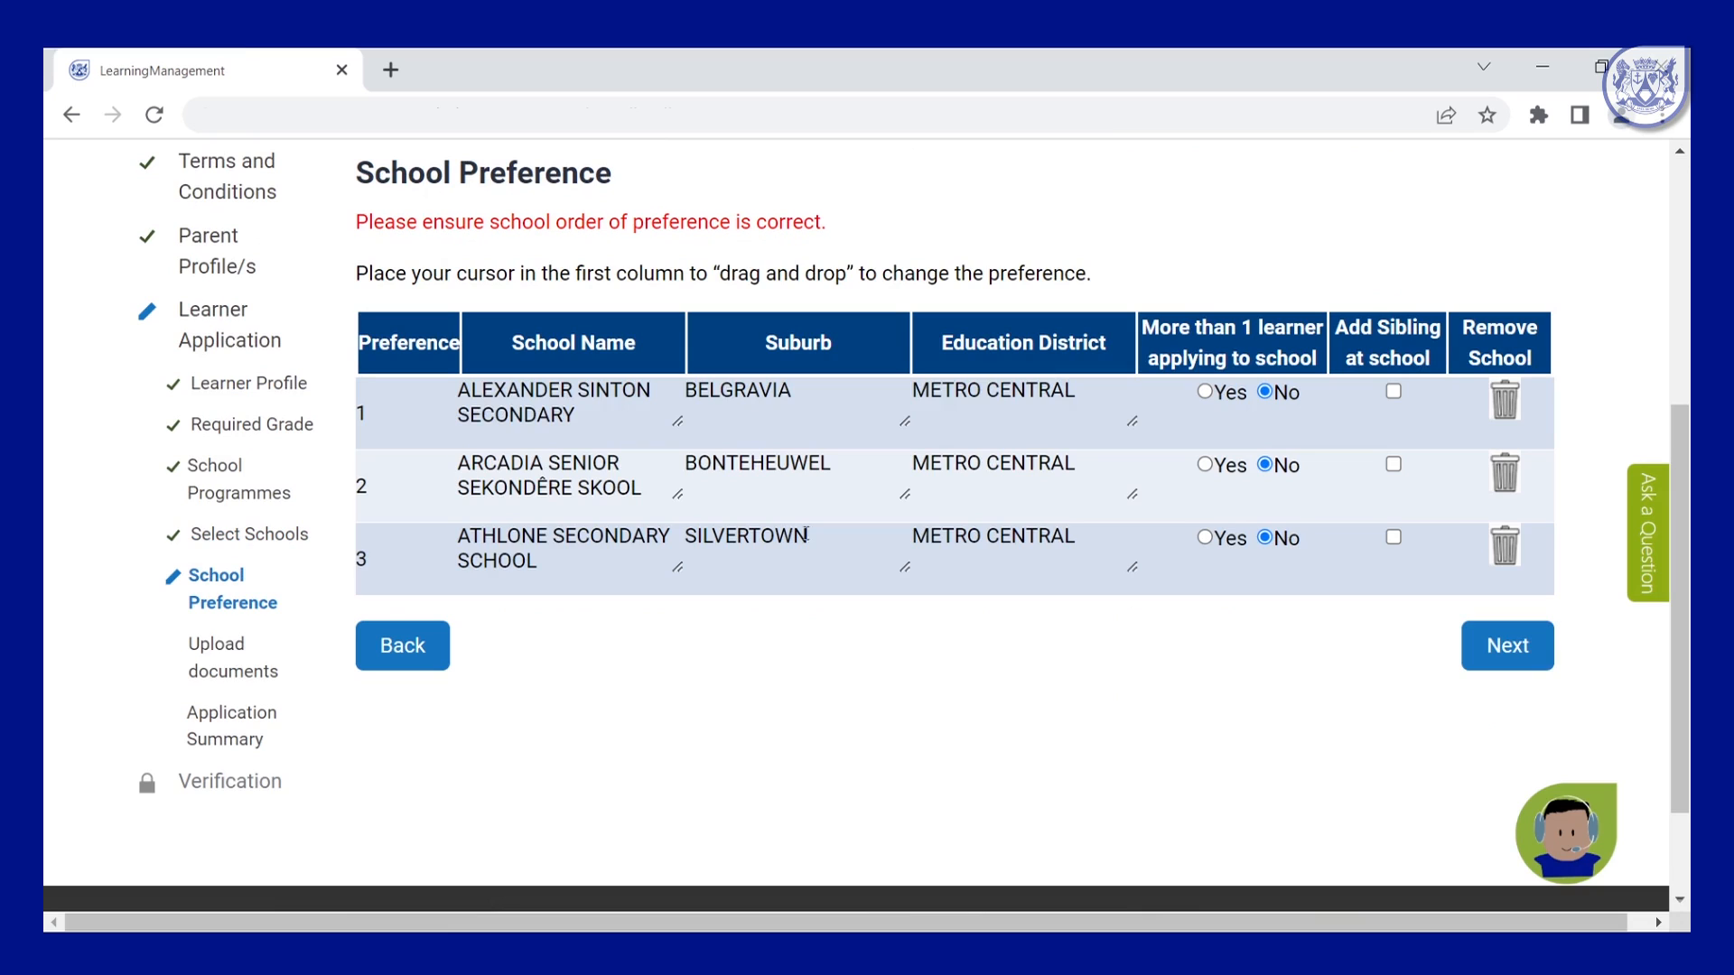
Rank Athlone Secondary first, marking Yes for more than one learner and a sibling at school.
drag(413, 583, 393, 412)
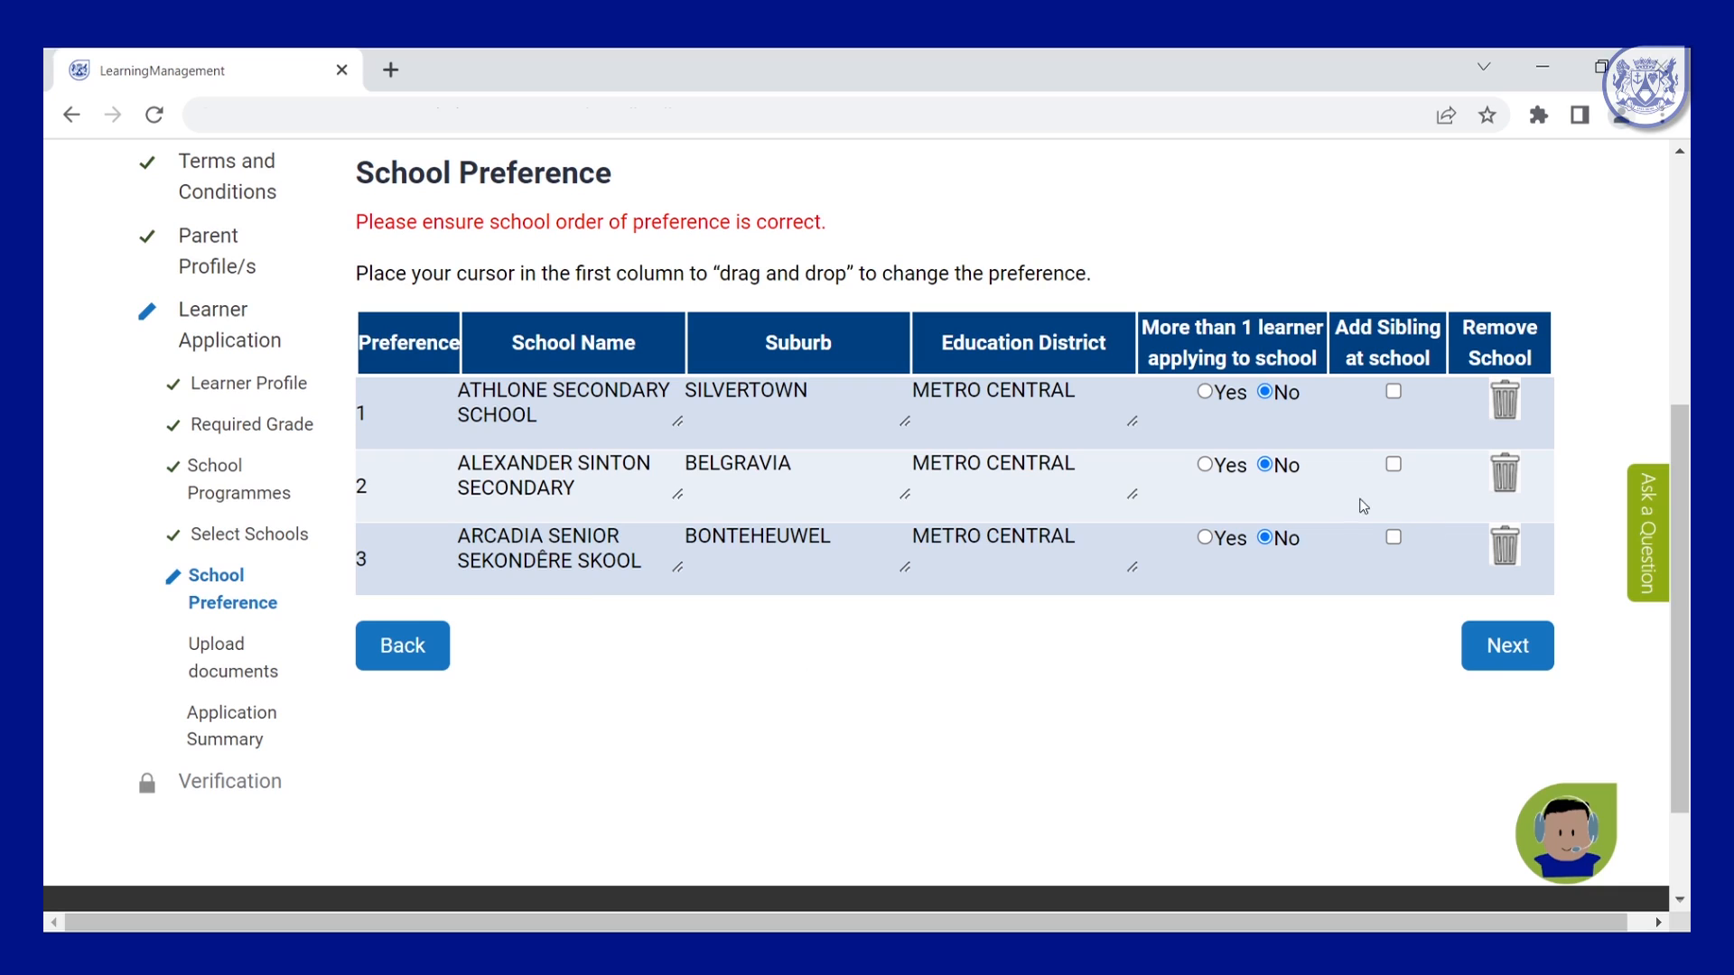
click(1205, 398)
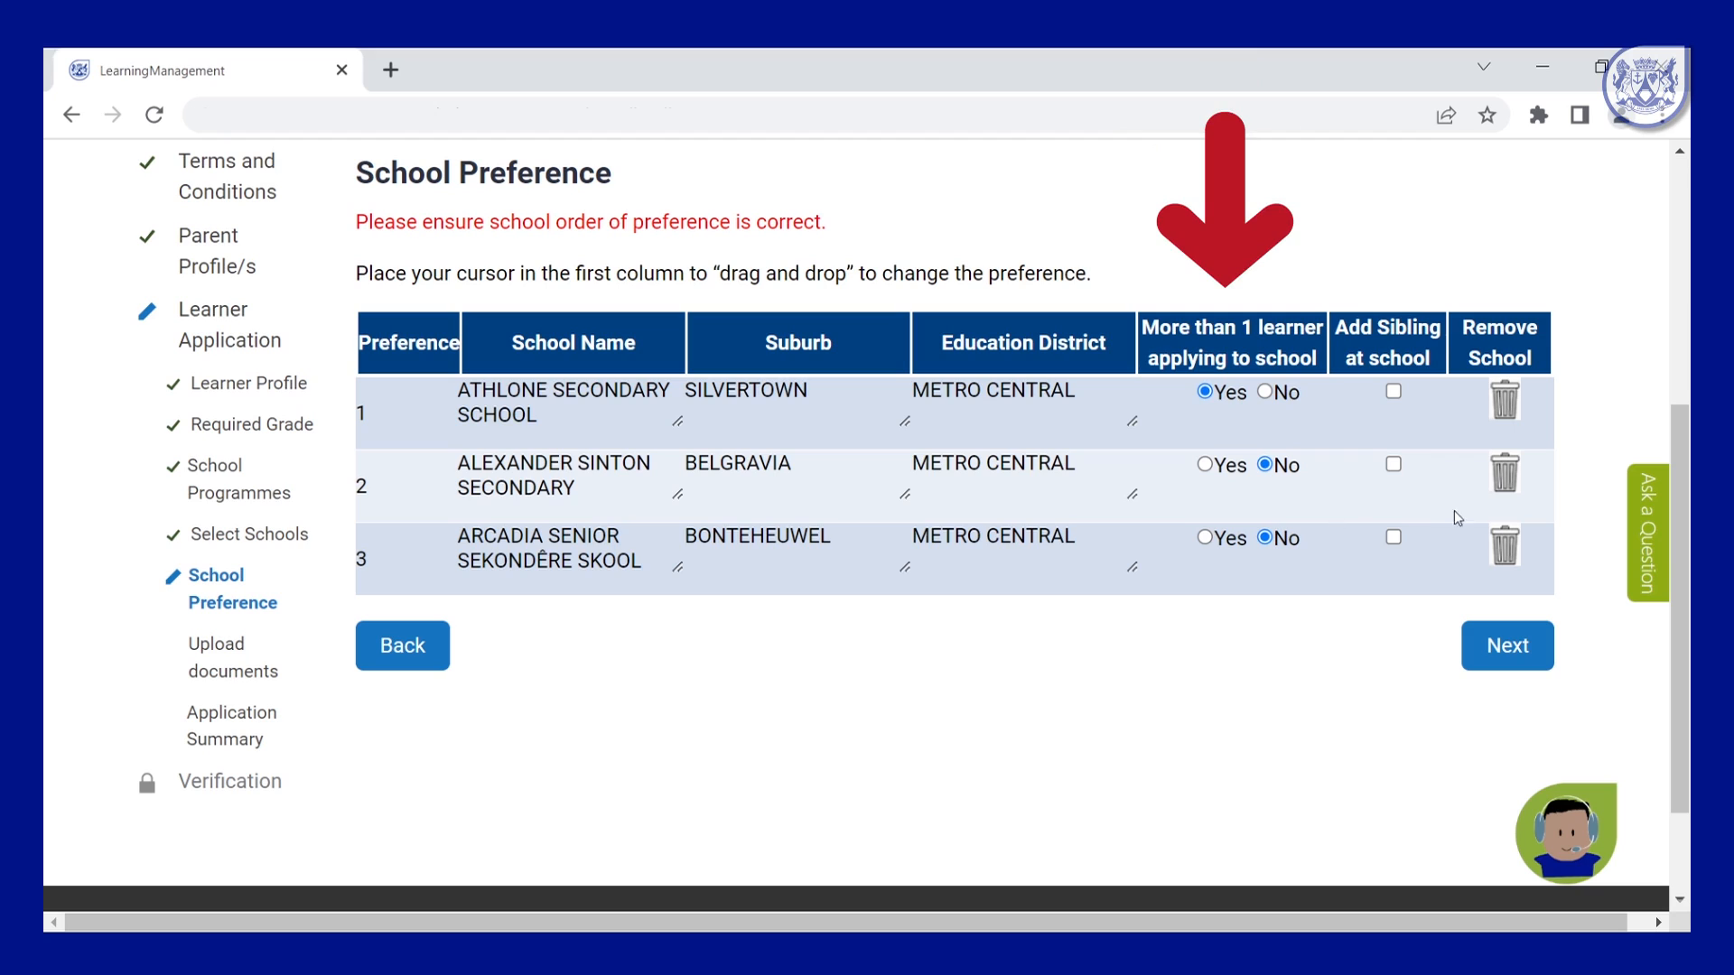
click(1391, 391)
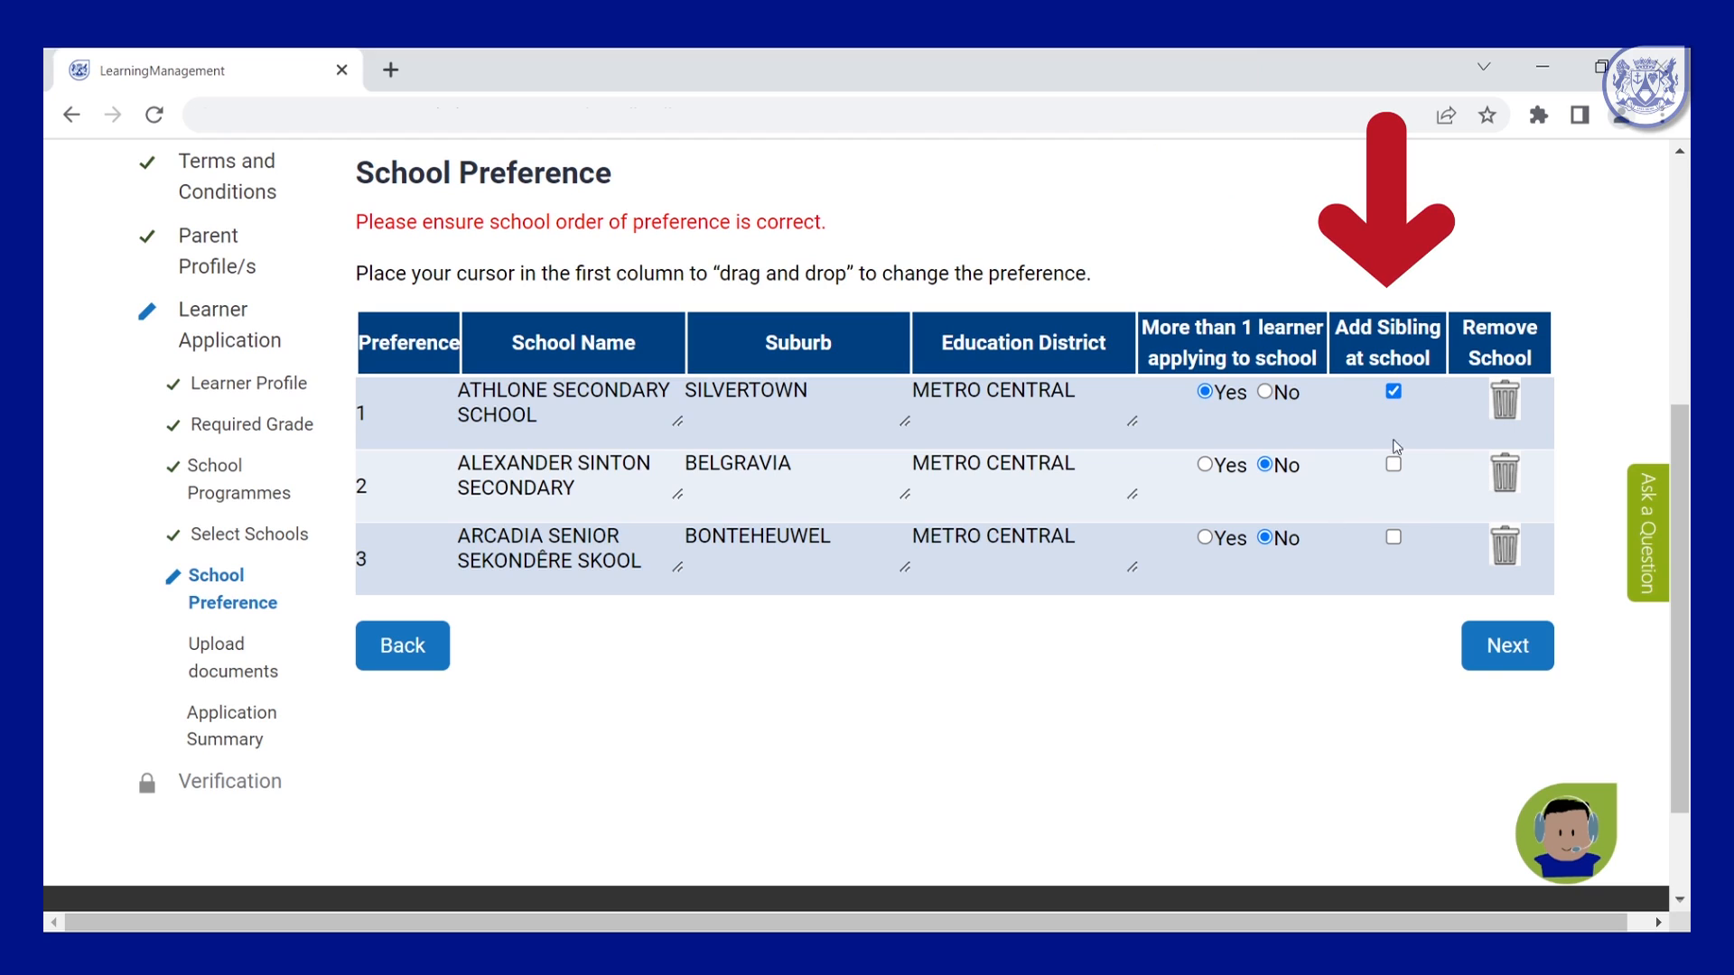
Enter the sibling's CEMIS number on the Add Sibling page and continue to document upload.
click(1519, 661)
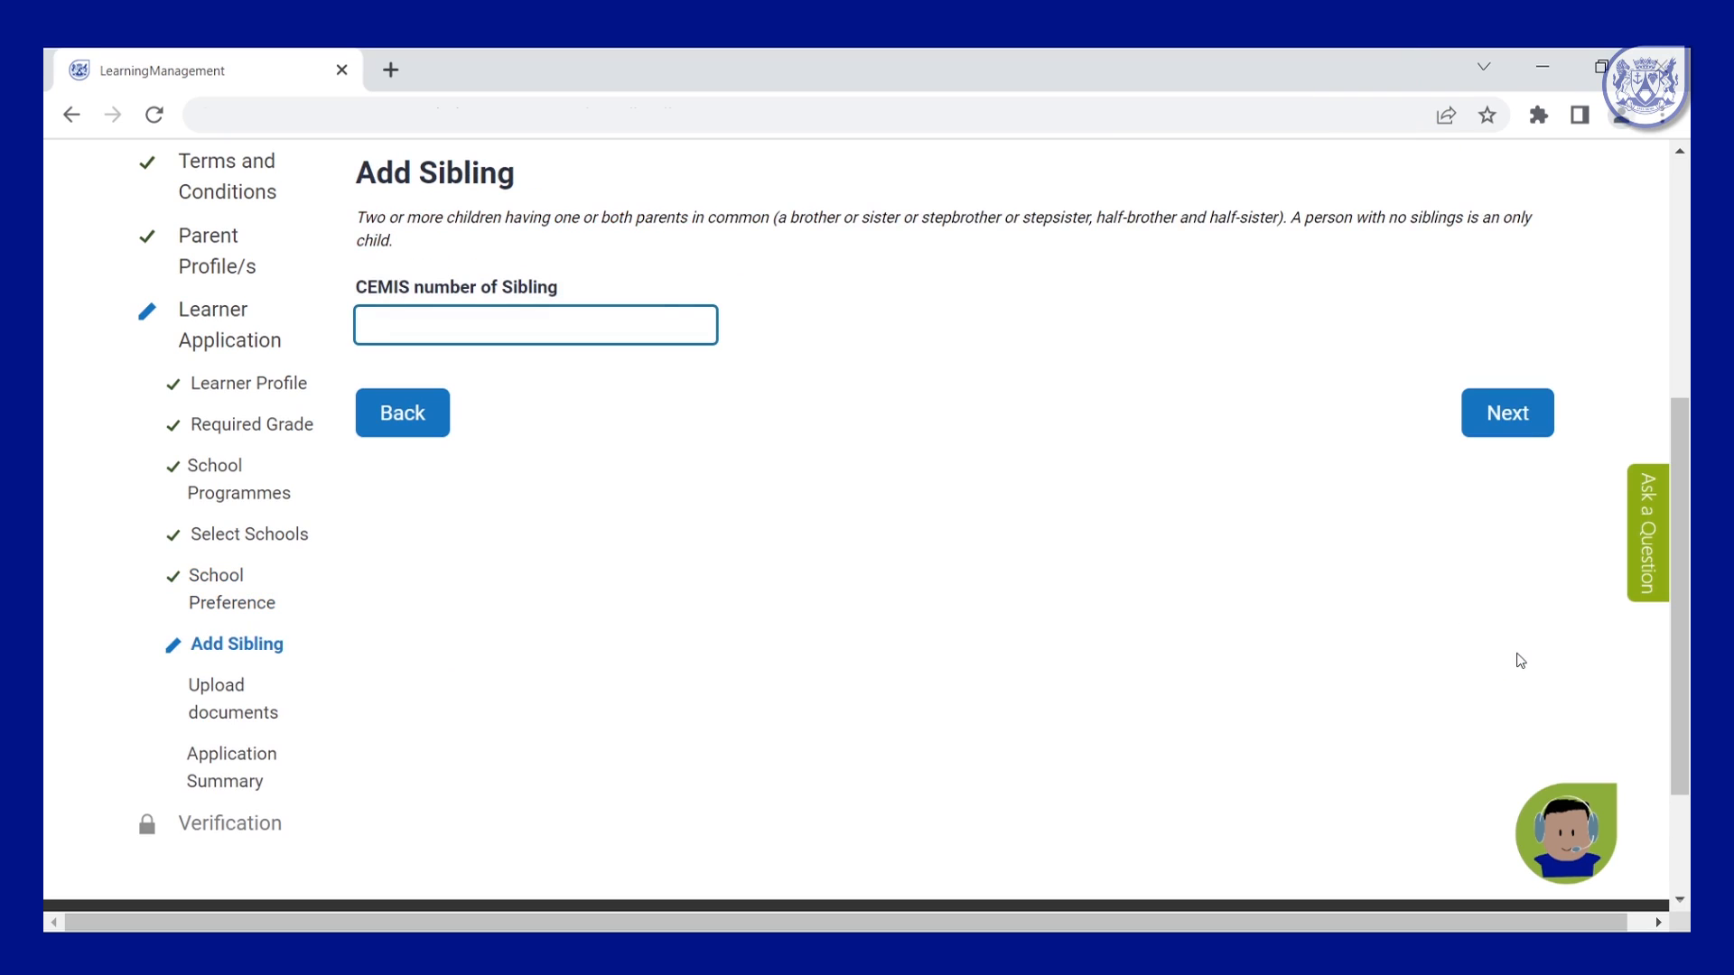
click(1508, 415)
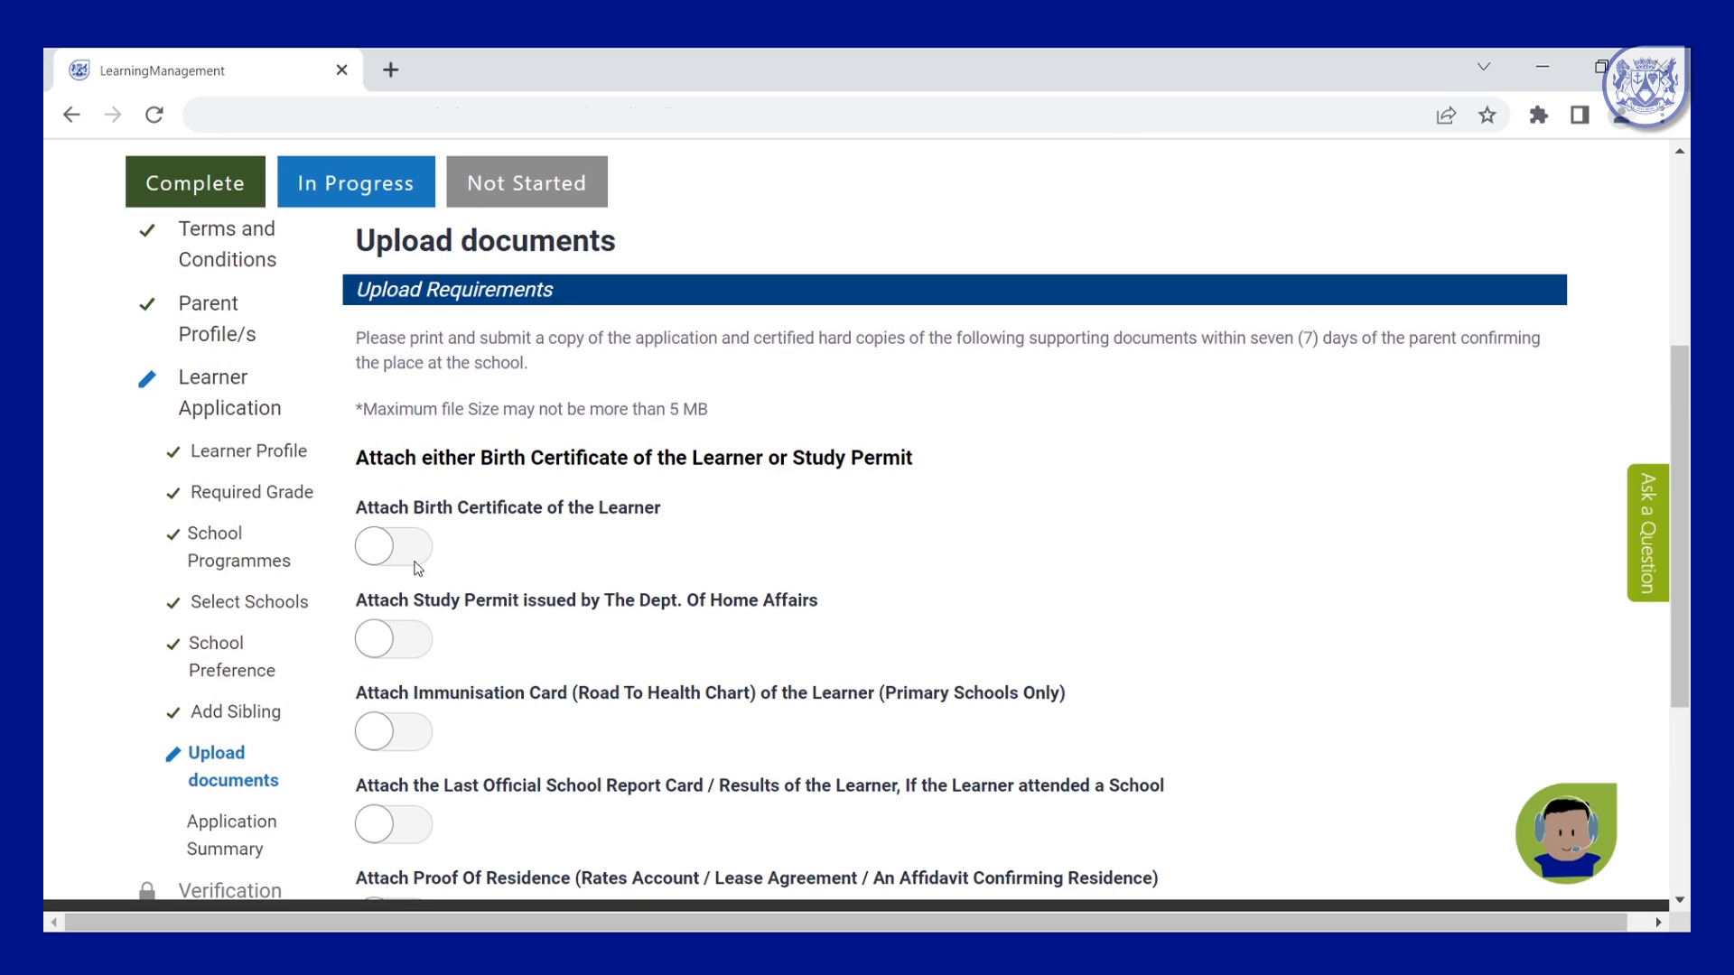
Attach TEST.pdf as the learner's birth certificate and school report card.
scroll(969, 483, down, 1)
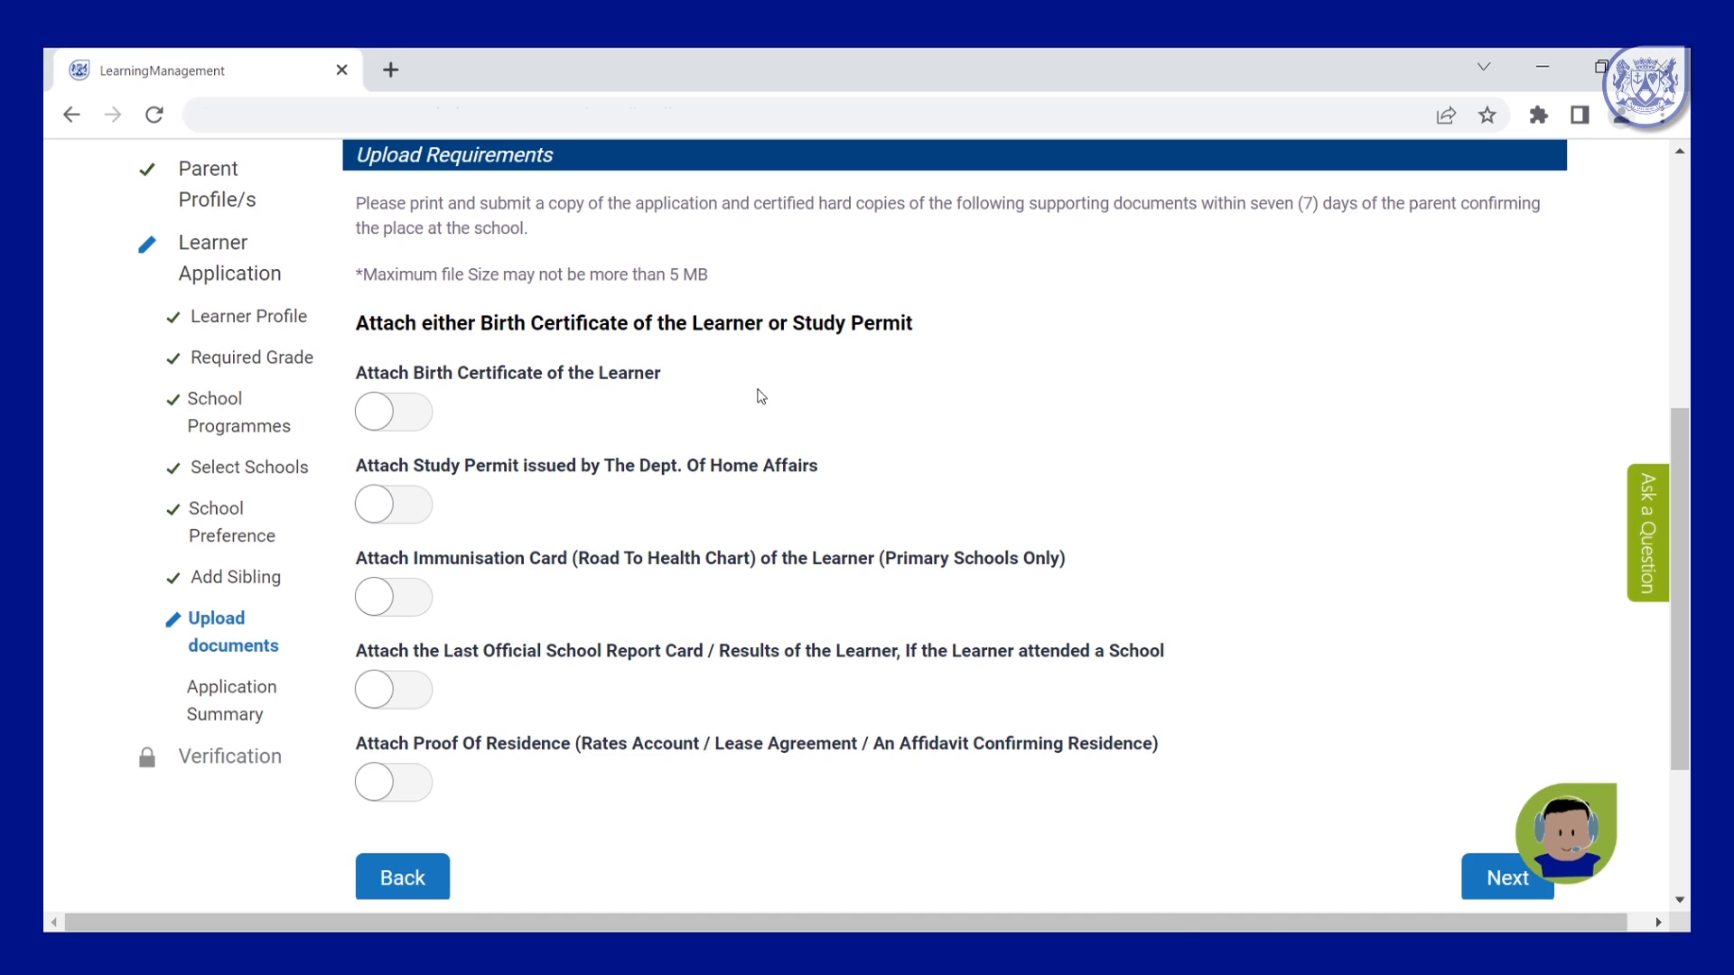
click(411, 412)
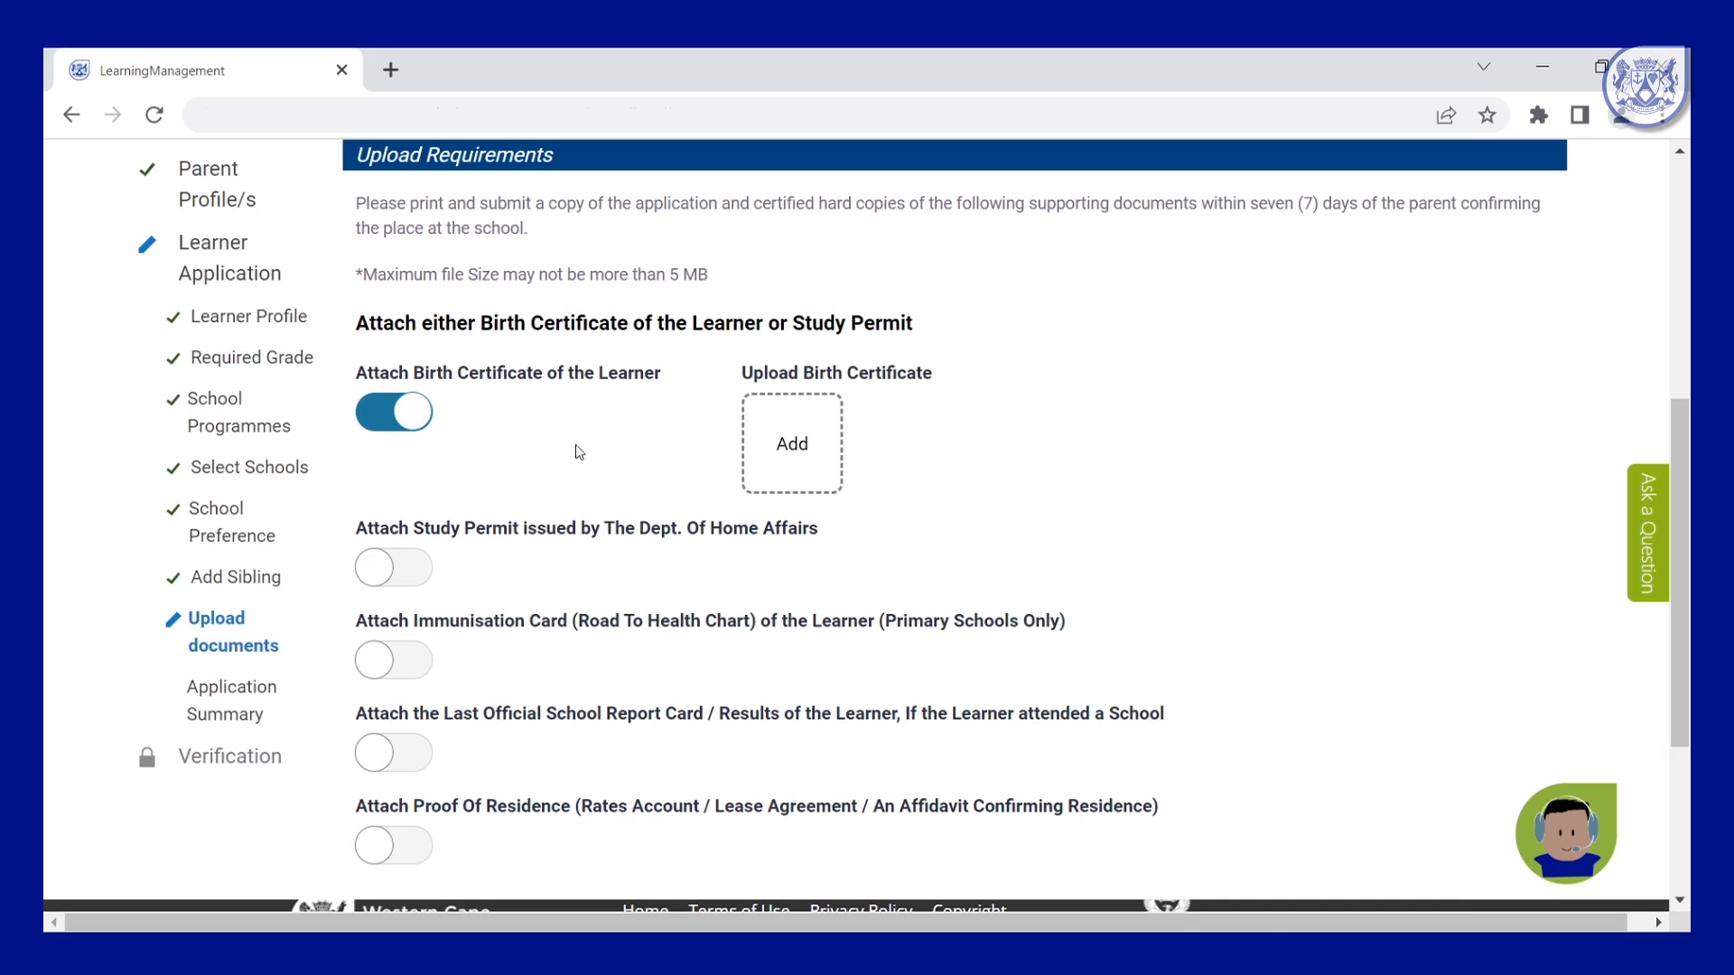
click(797, 445)
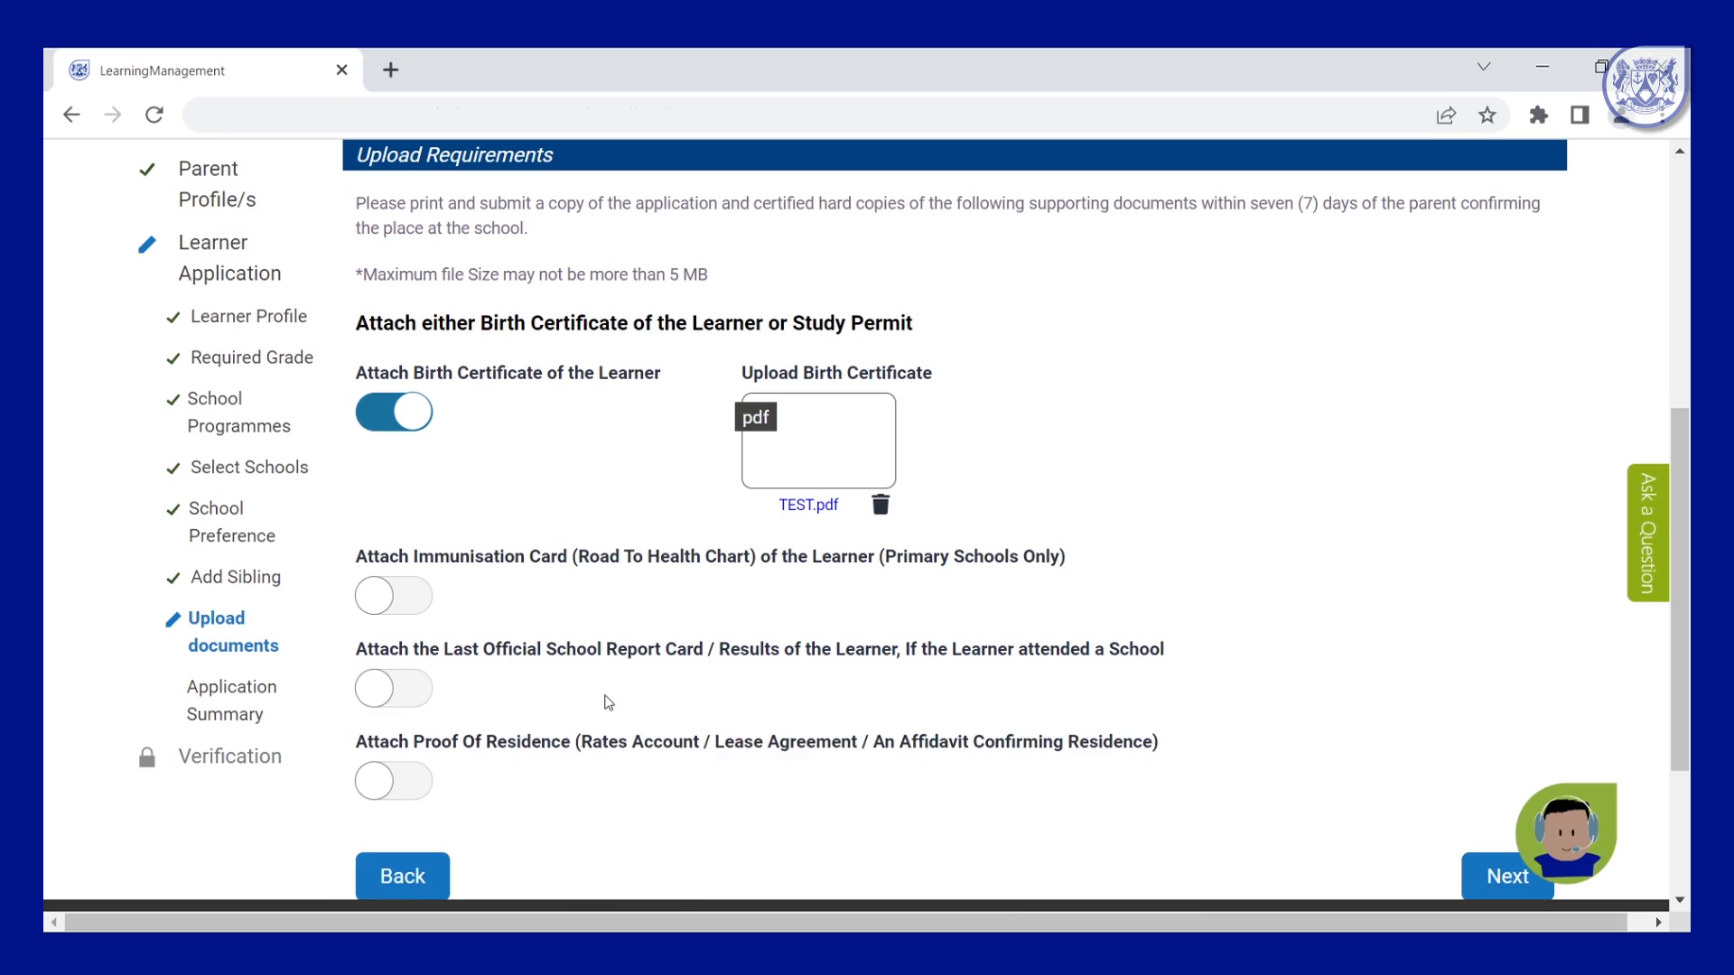
click(394, 688)
double_click(305, 229)
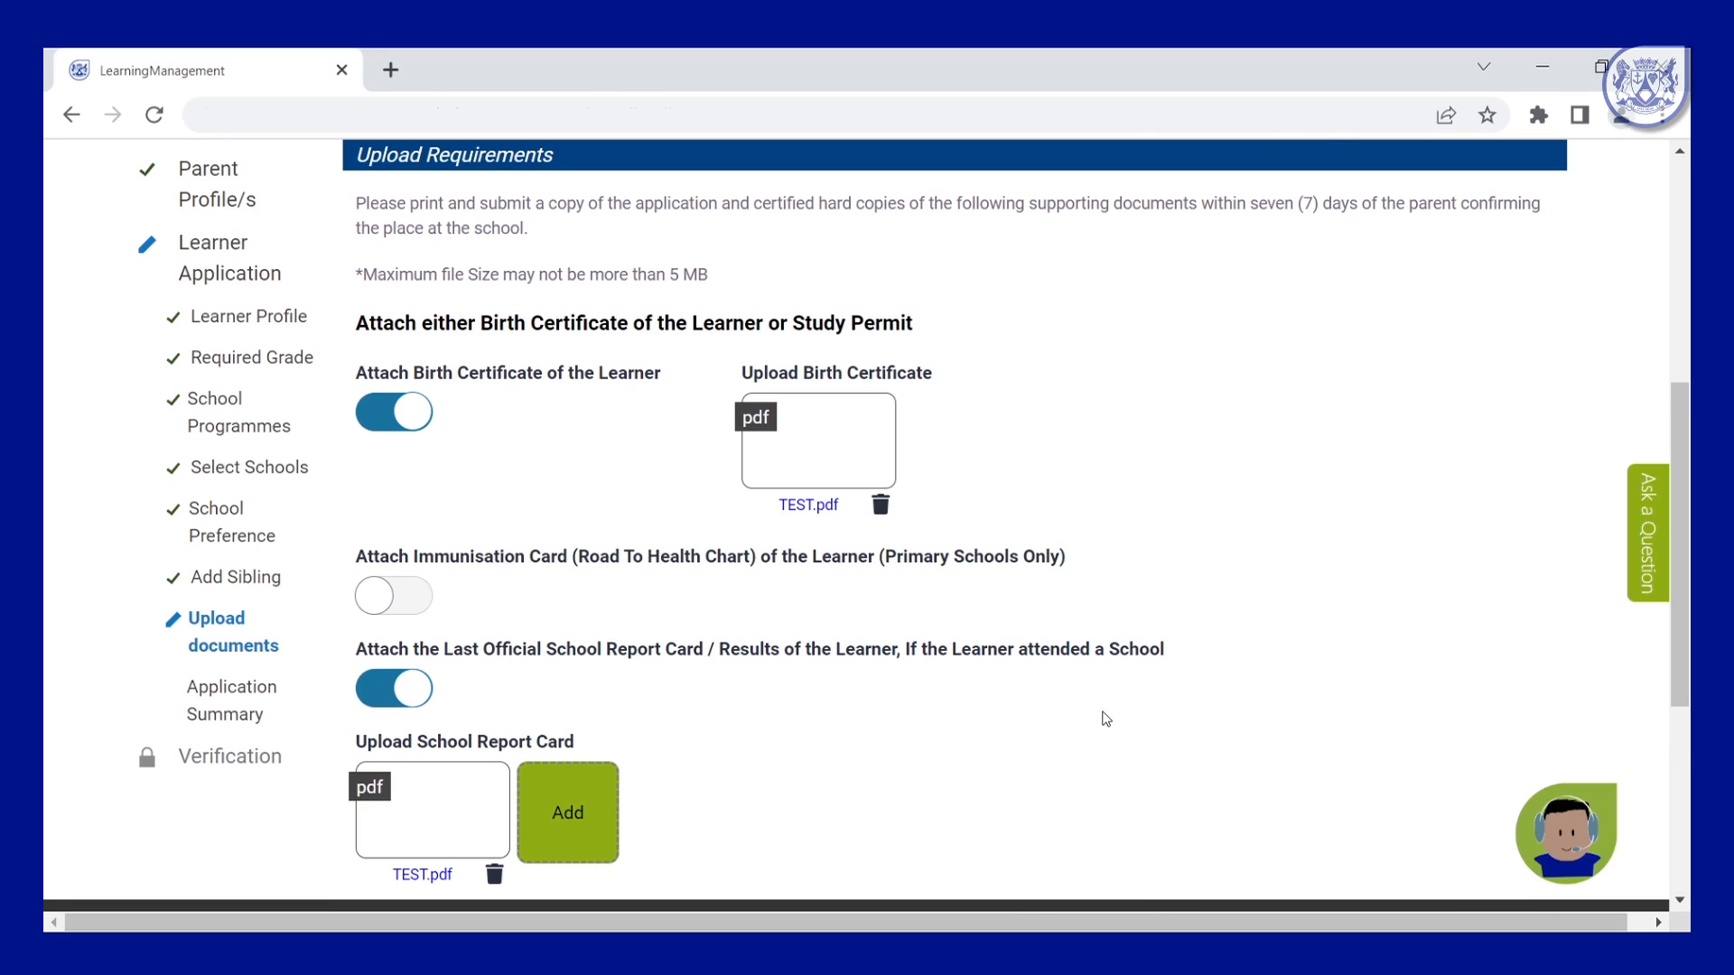
Attach TEST.pdf as proof of residence and continue to the Application Summary.
scroll(1107, 718, down, 2)
scroll(1070, 691, down, 2)
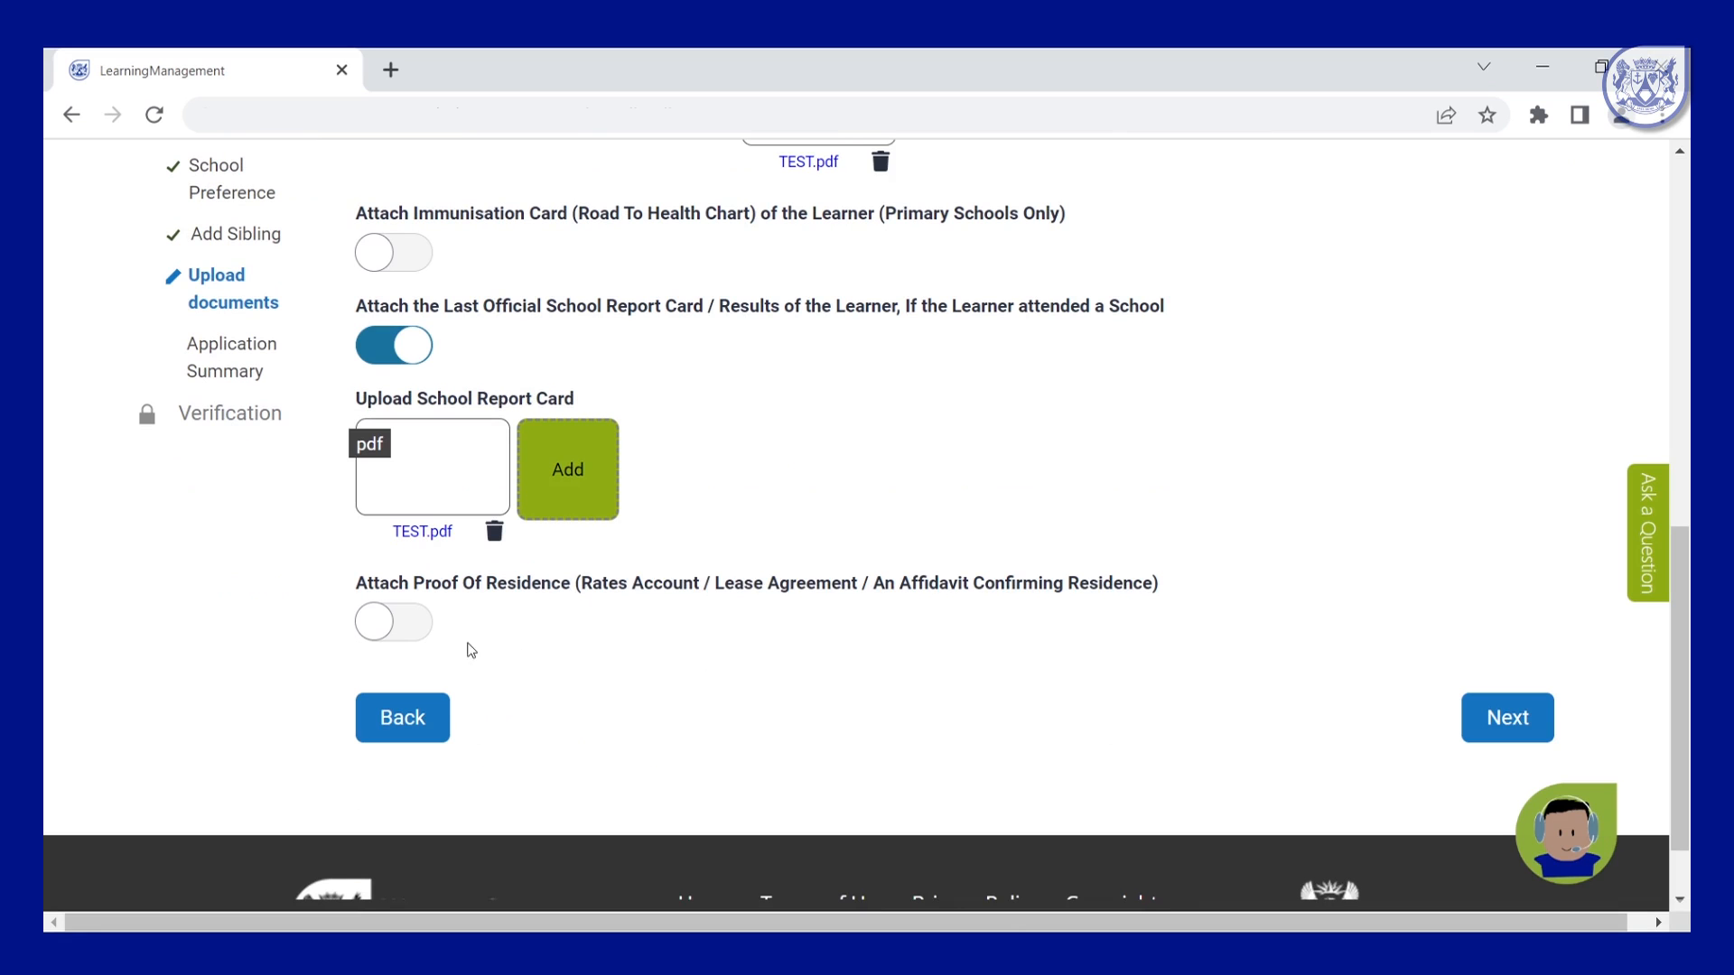
click(414, 624)
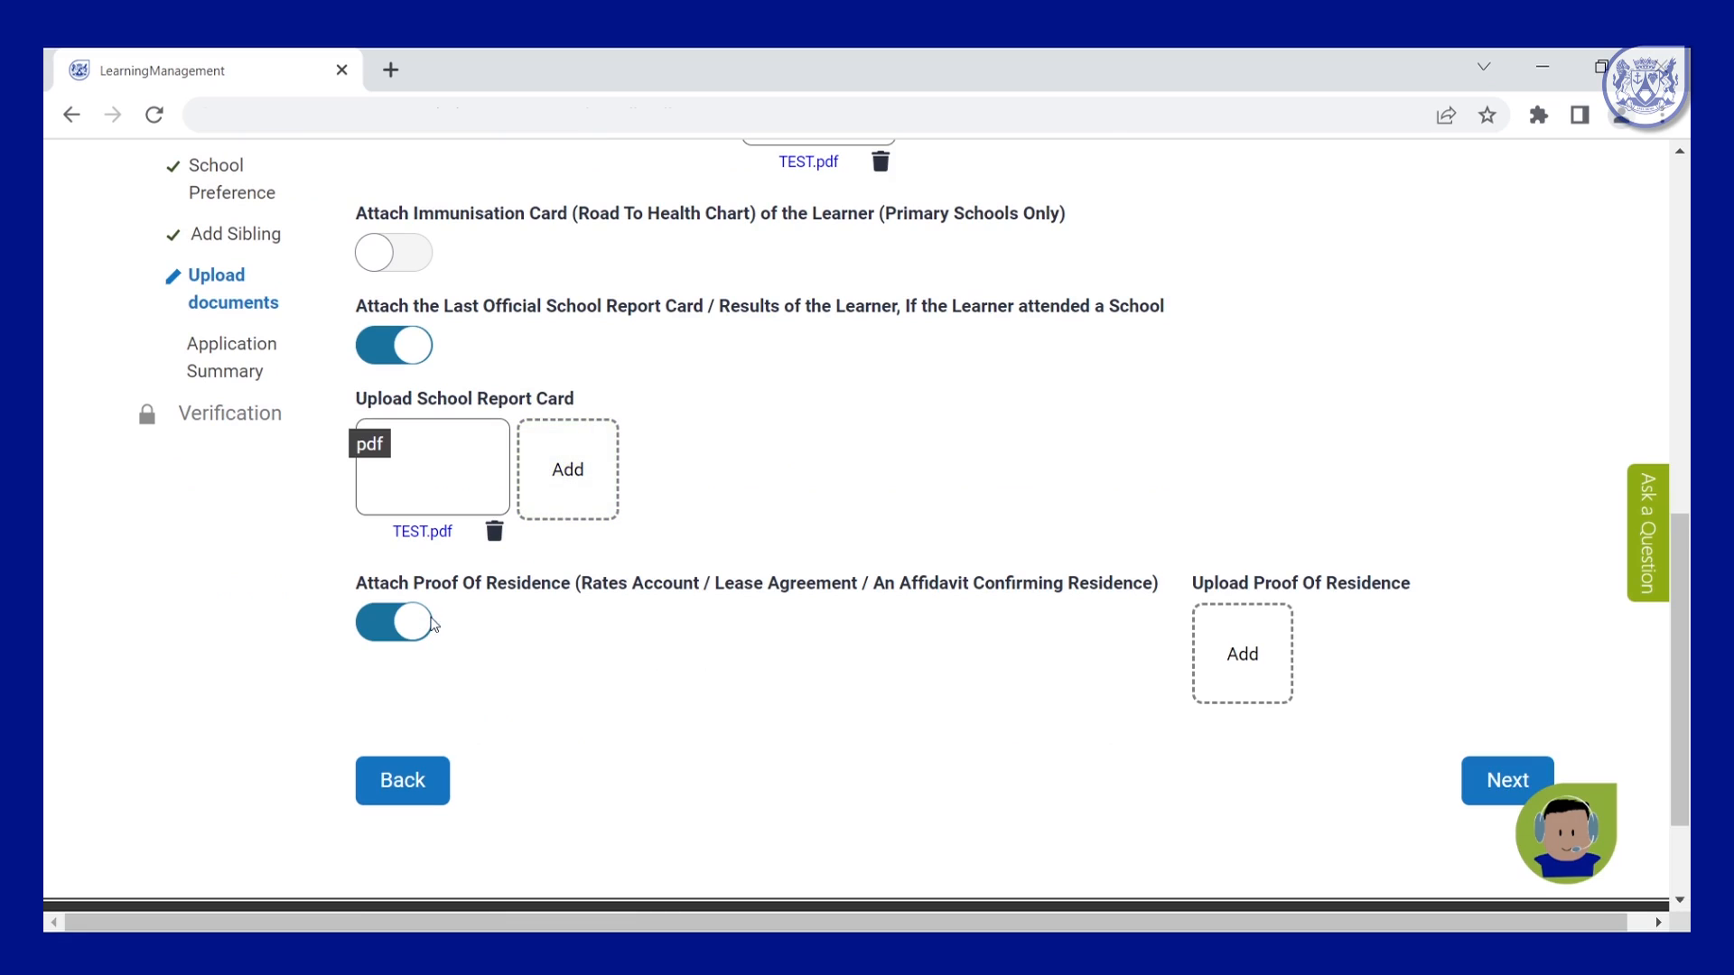
click(1215, 668)
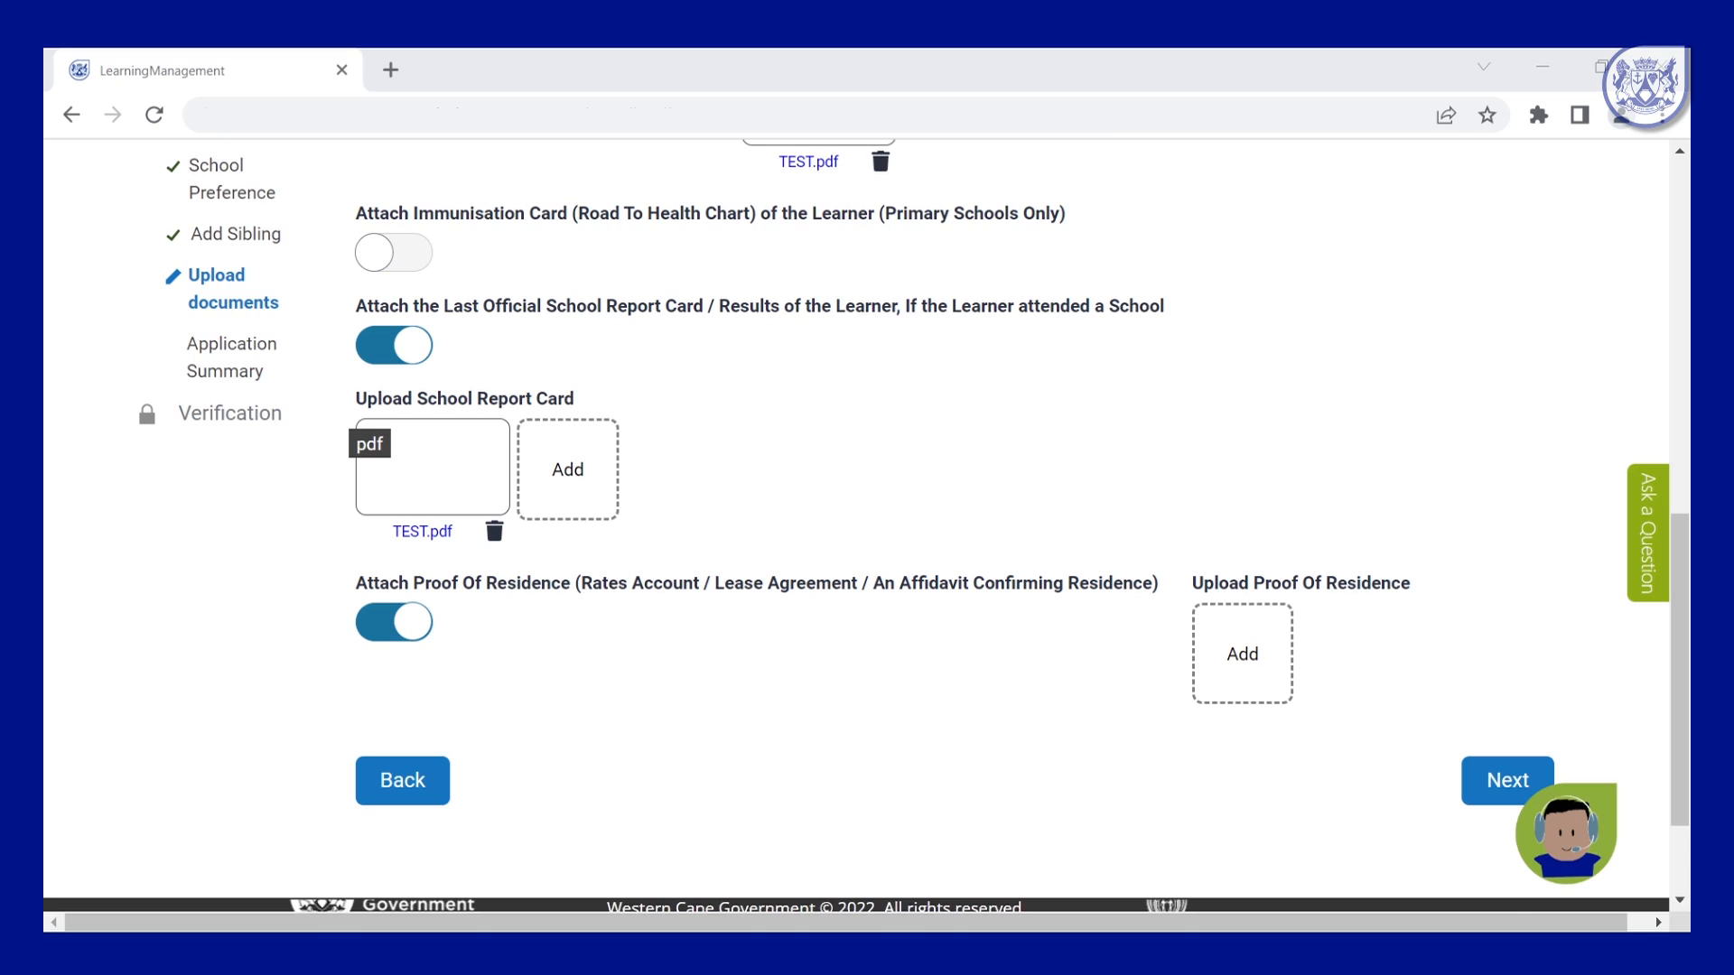
click(539, 531)
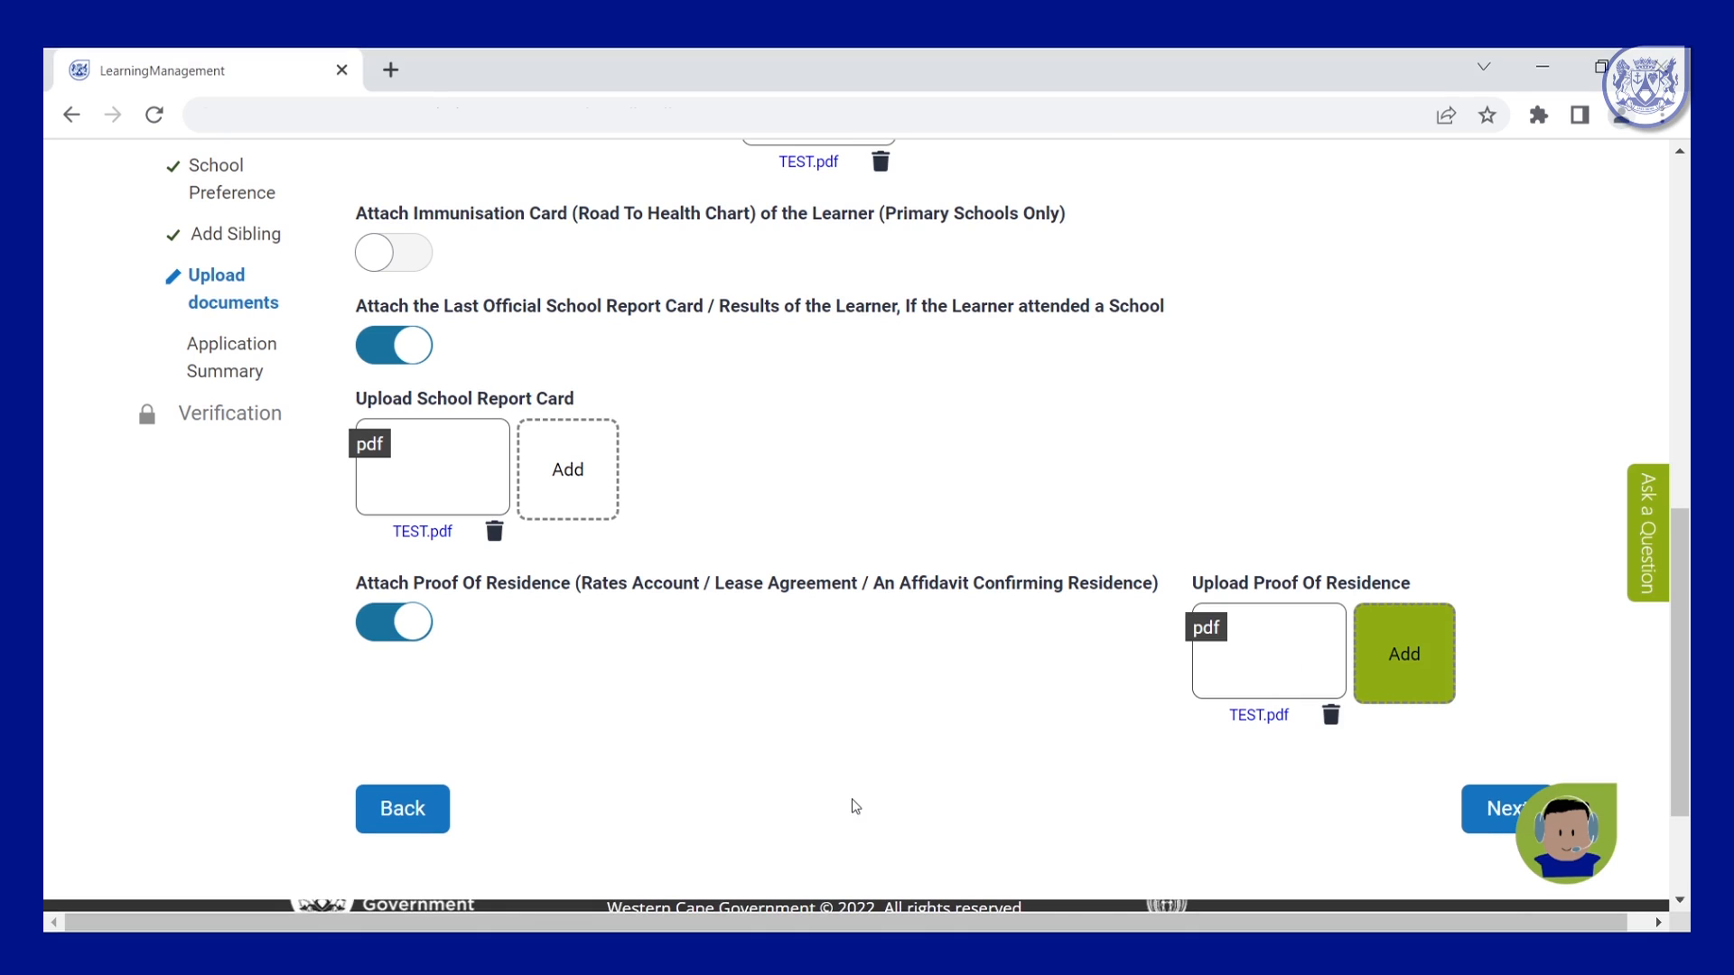
scroll(855, 805, down, 2)
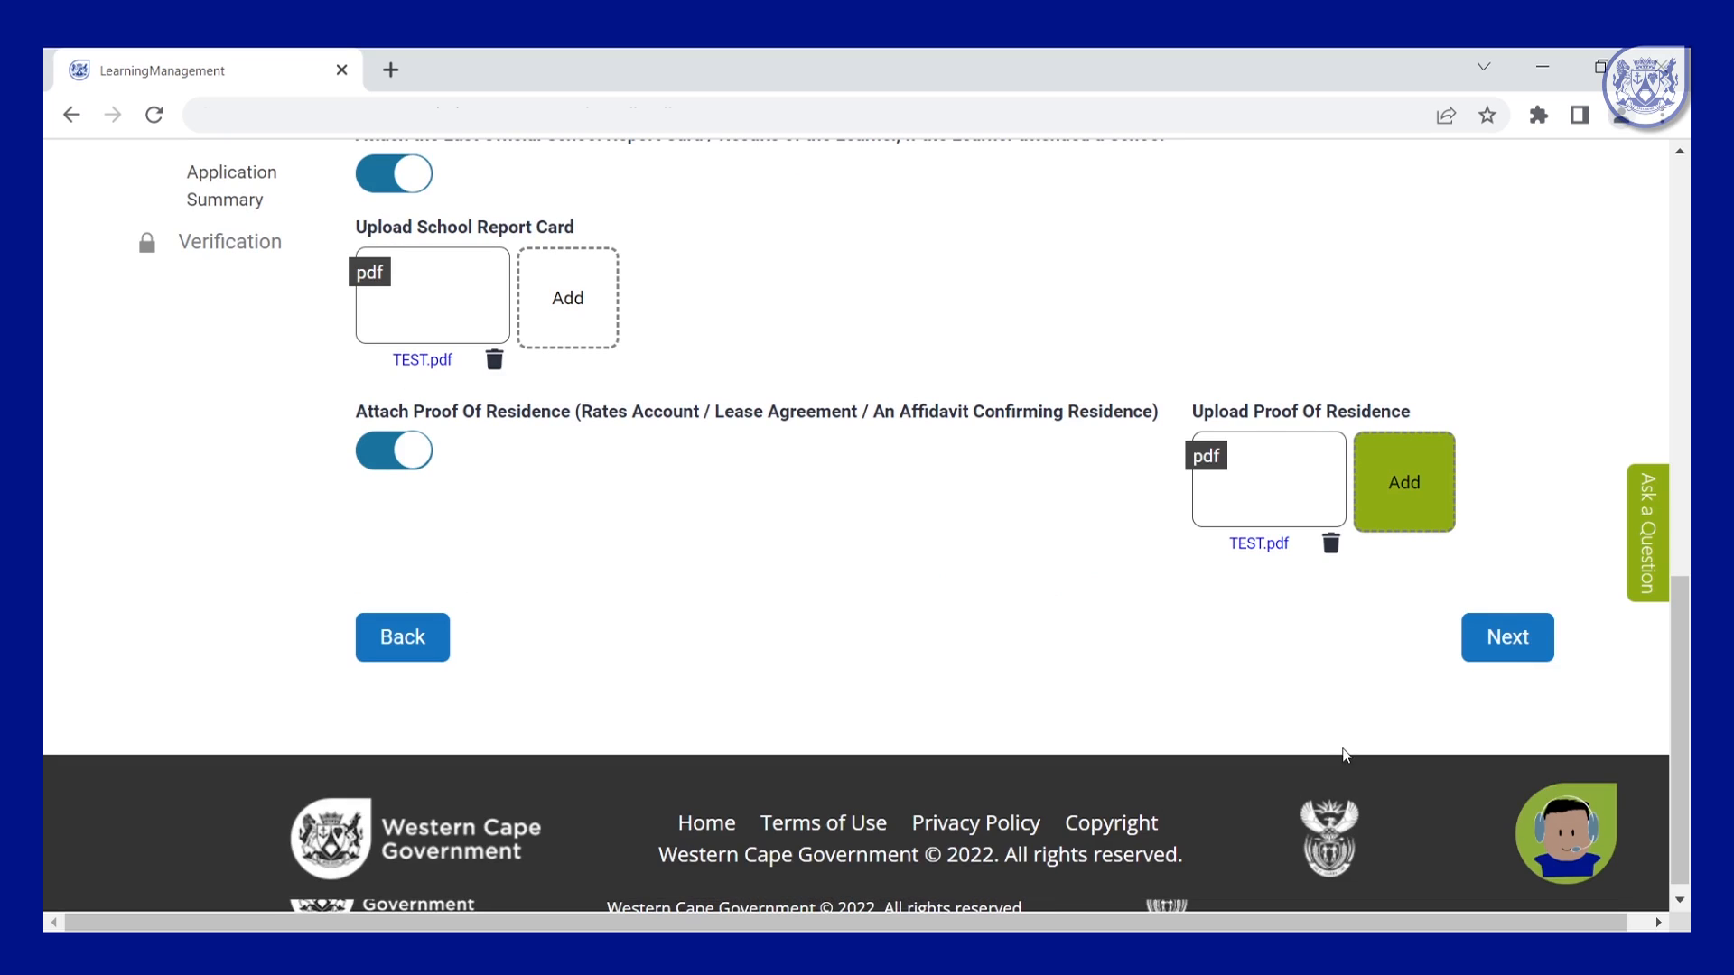
click(1506, 637)
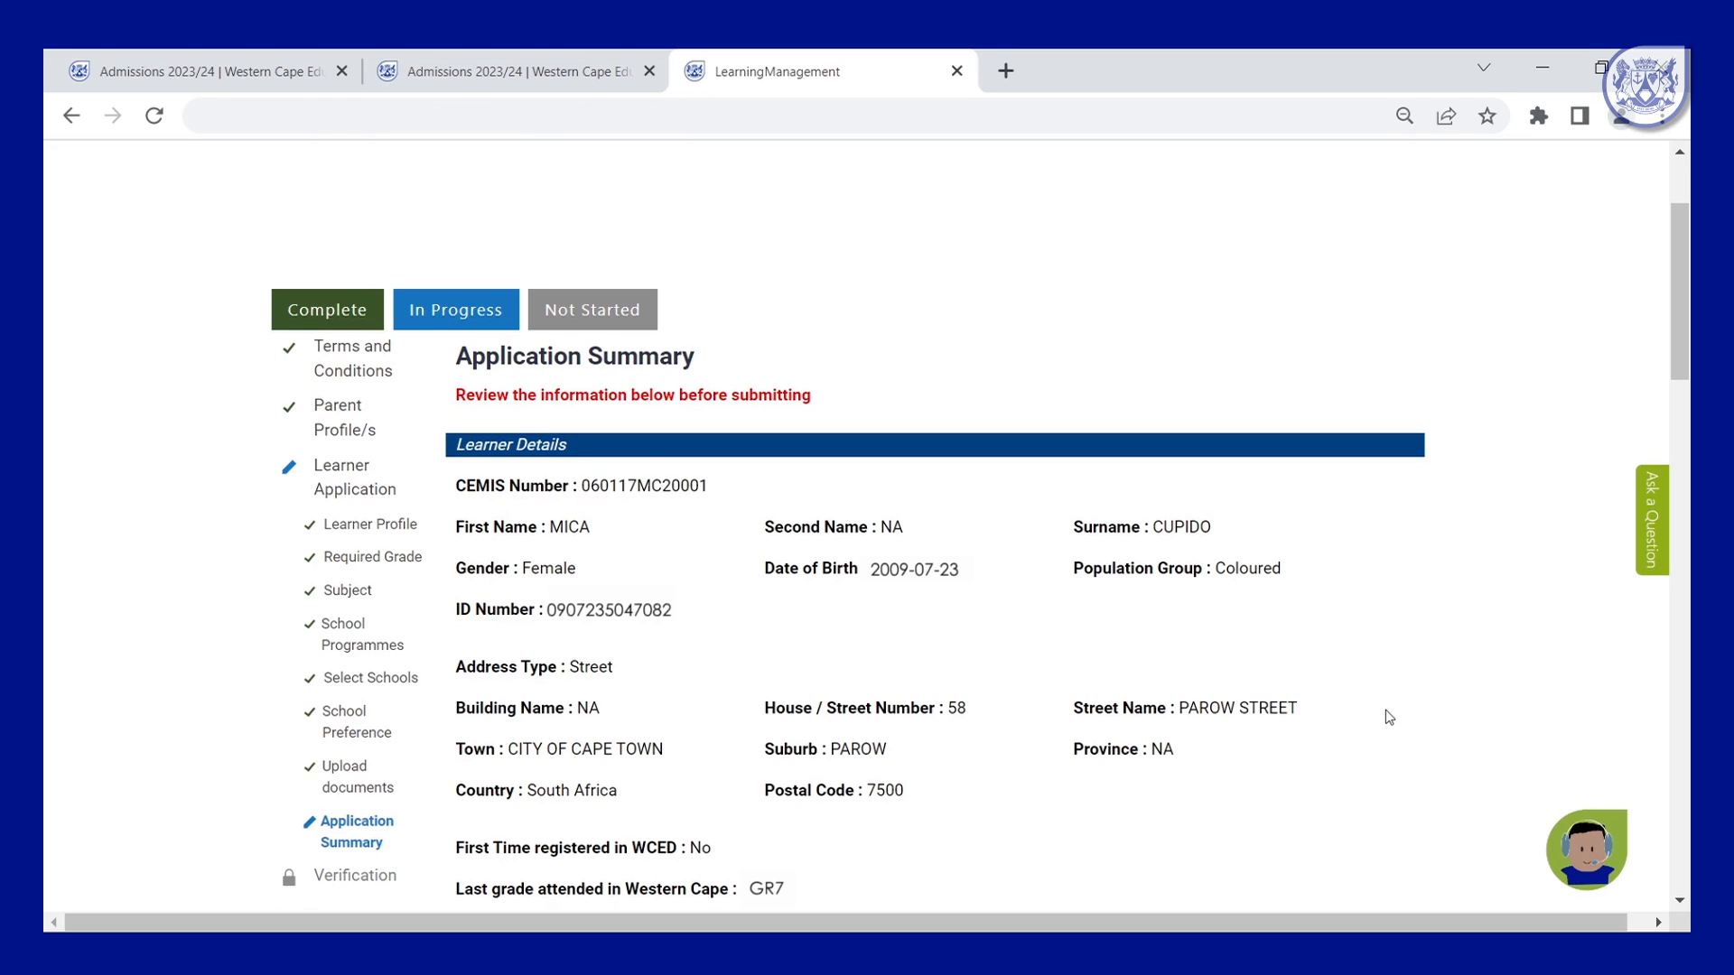
Tick the Declaration checkbox at the bottom of the summary and submit the application.
scroll(1065, 607, down, 15)
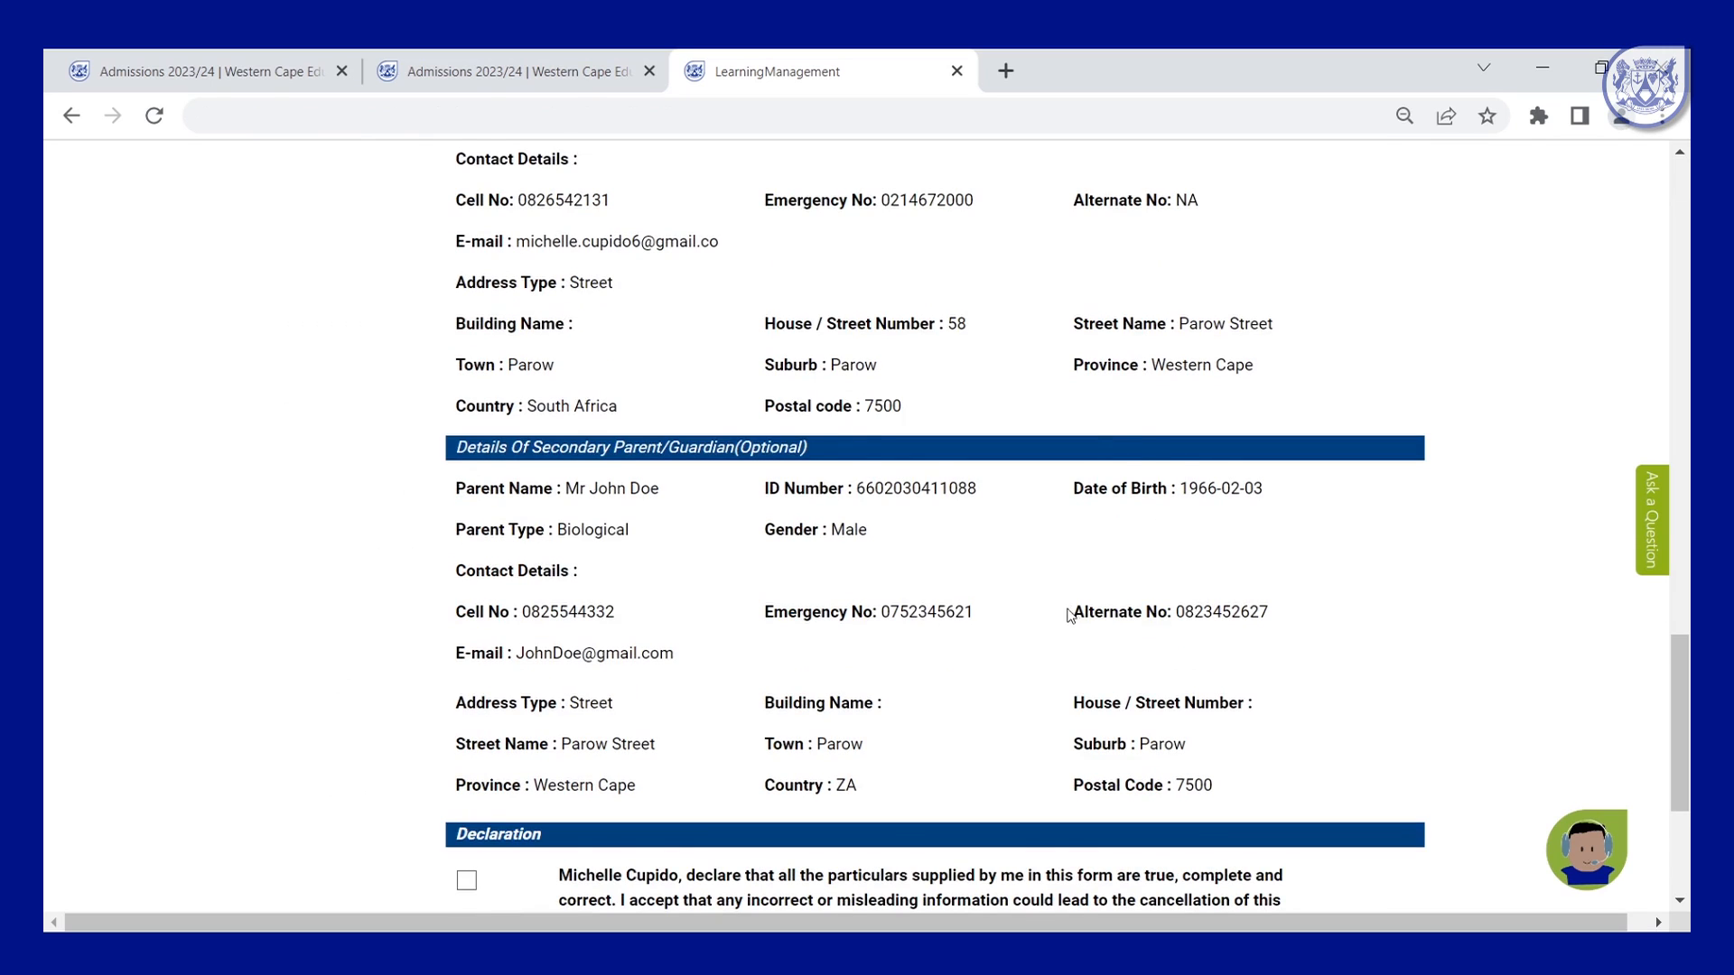
scroll(1080, 615, down, 2)
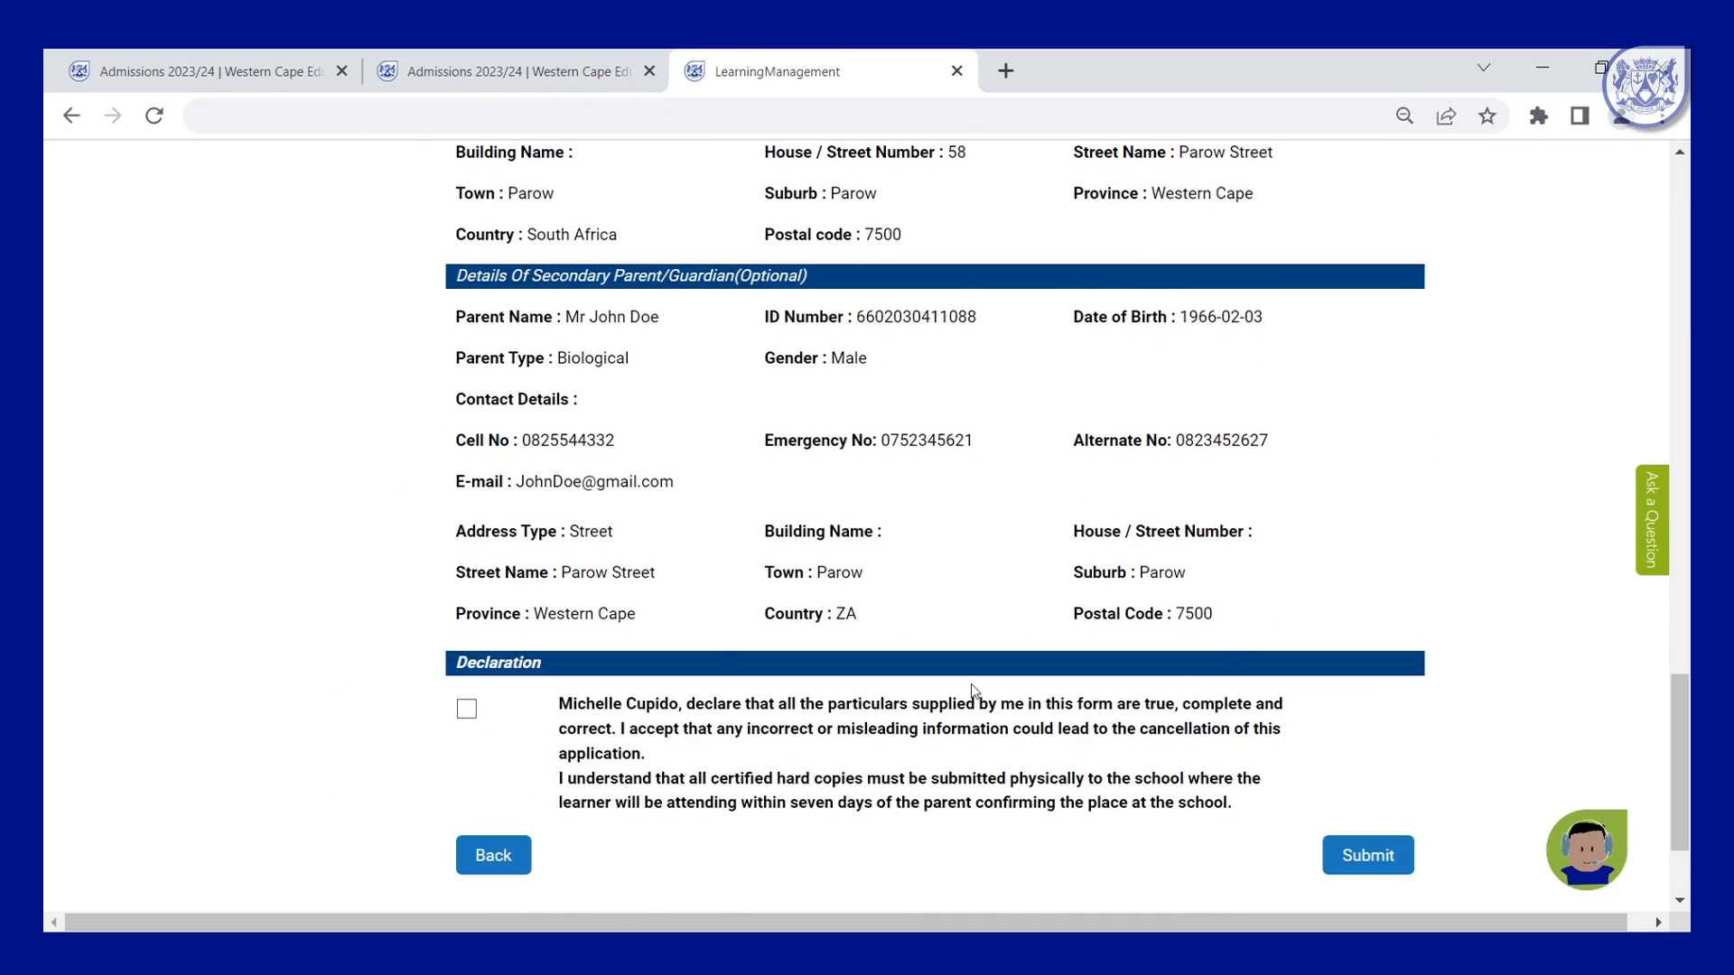
scroll(972, 691, down, 2)
click(465, 538)
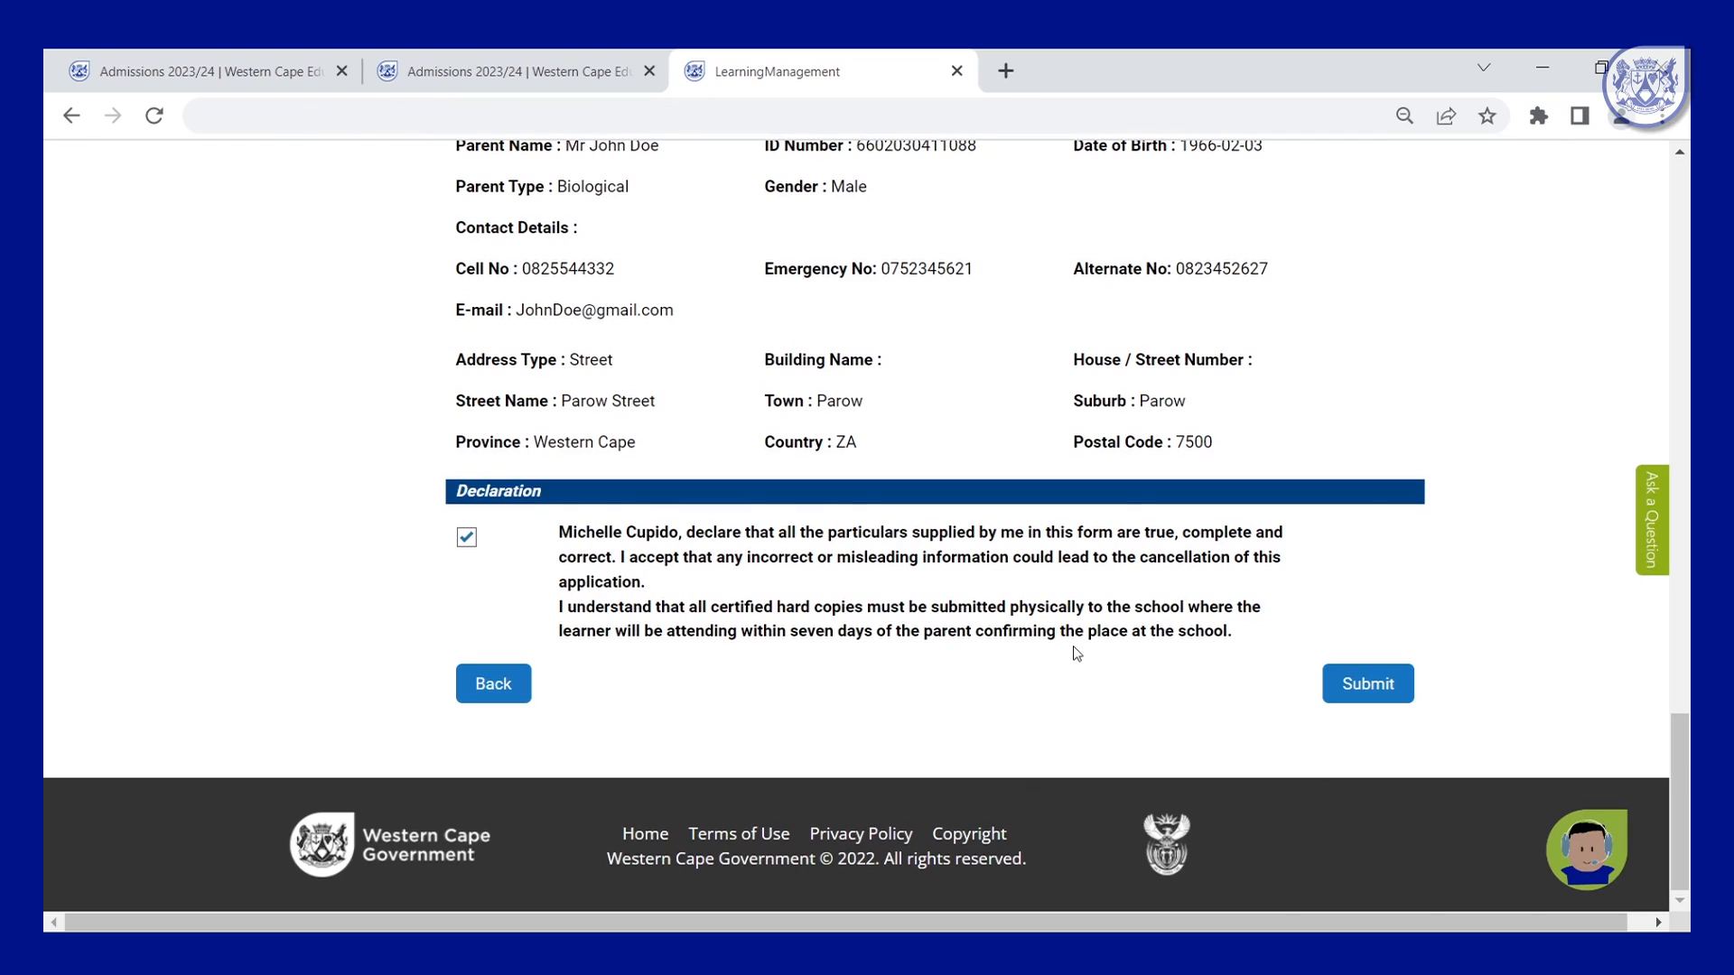
click(1364, 685)
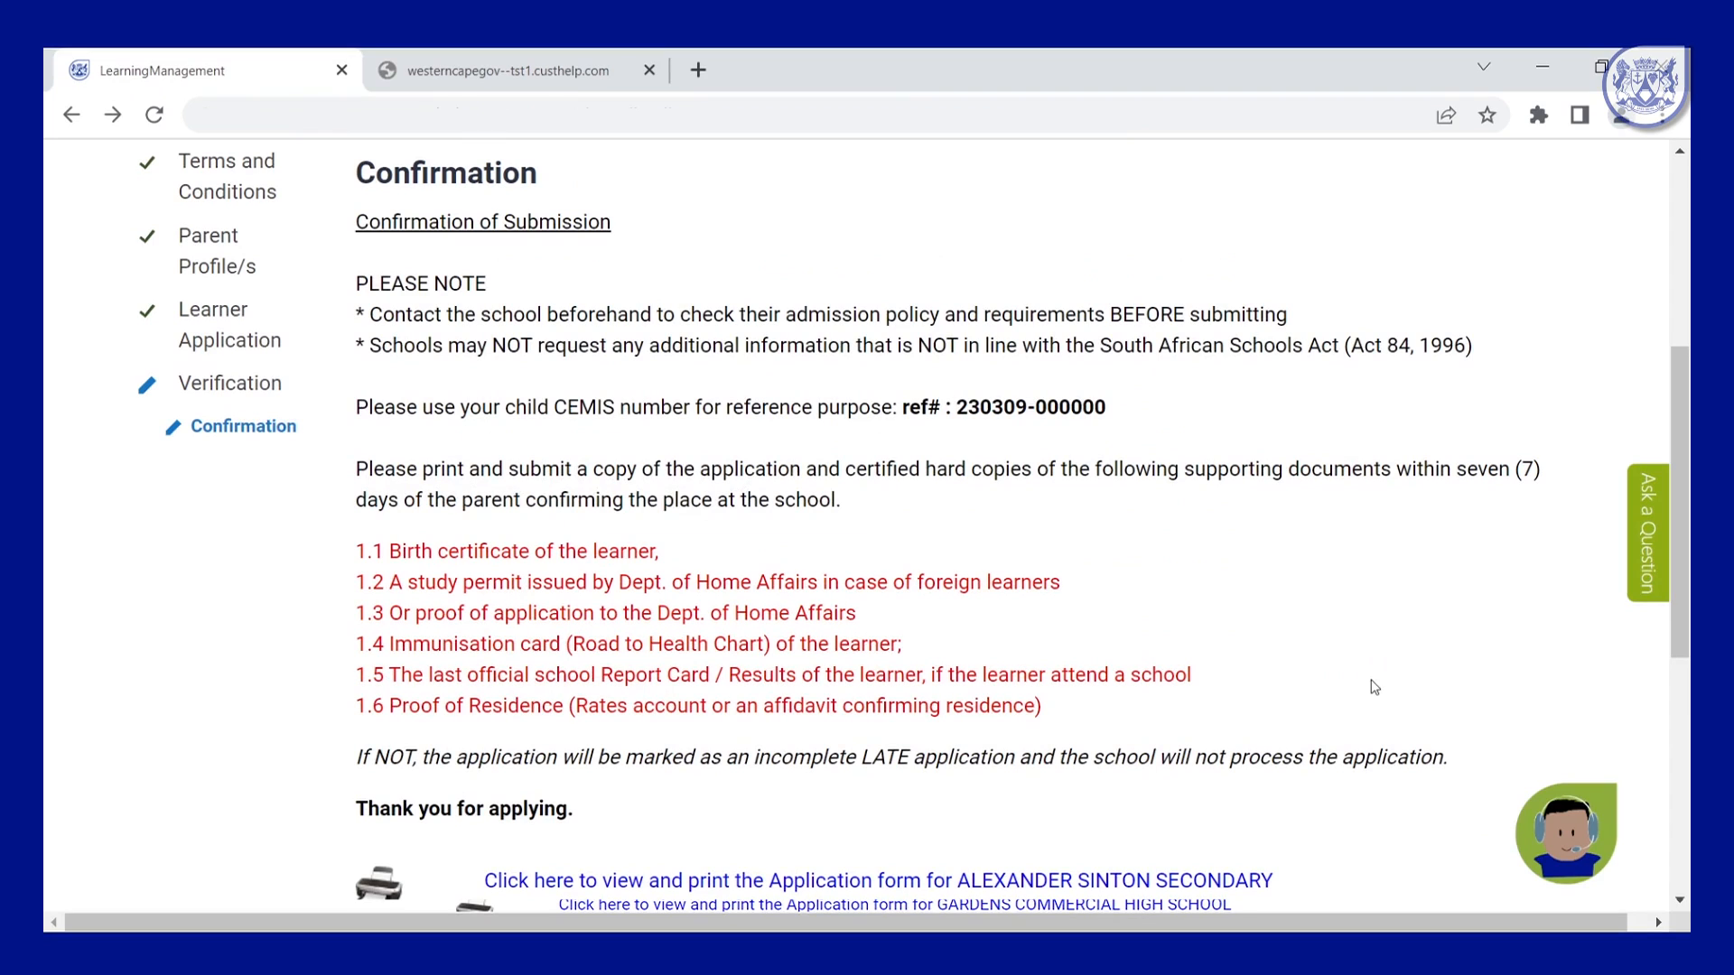
Scroll down the Confirmation of Submission page to the printable forms and tracking option.
scroll(1357, 677, down, 2)
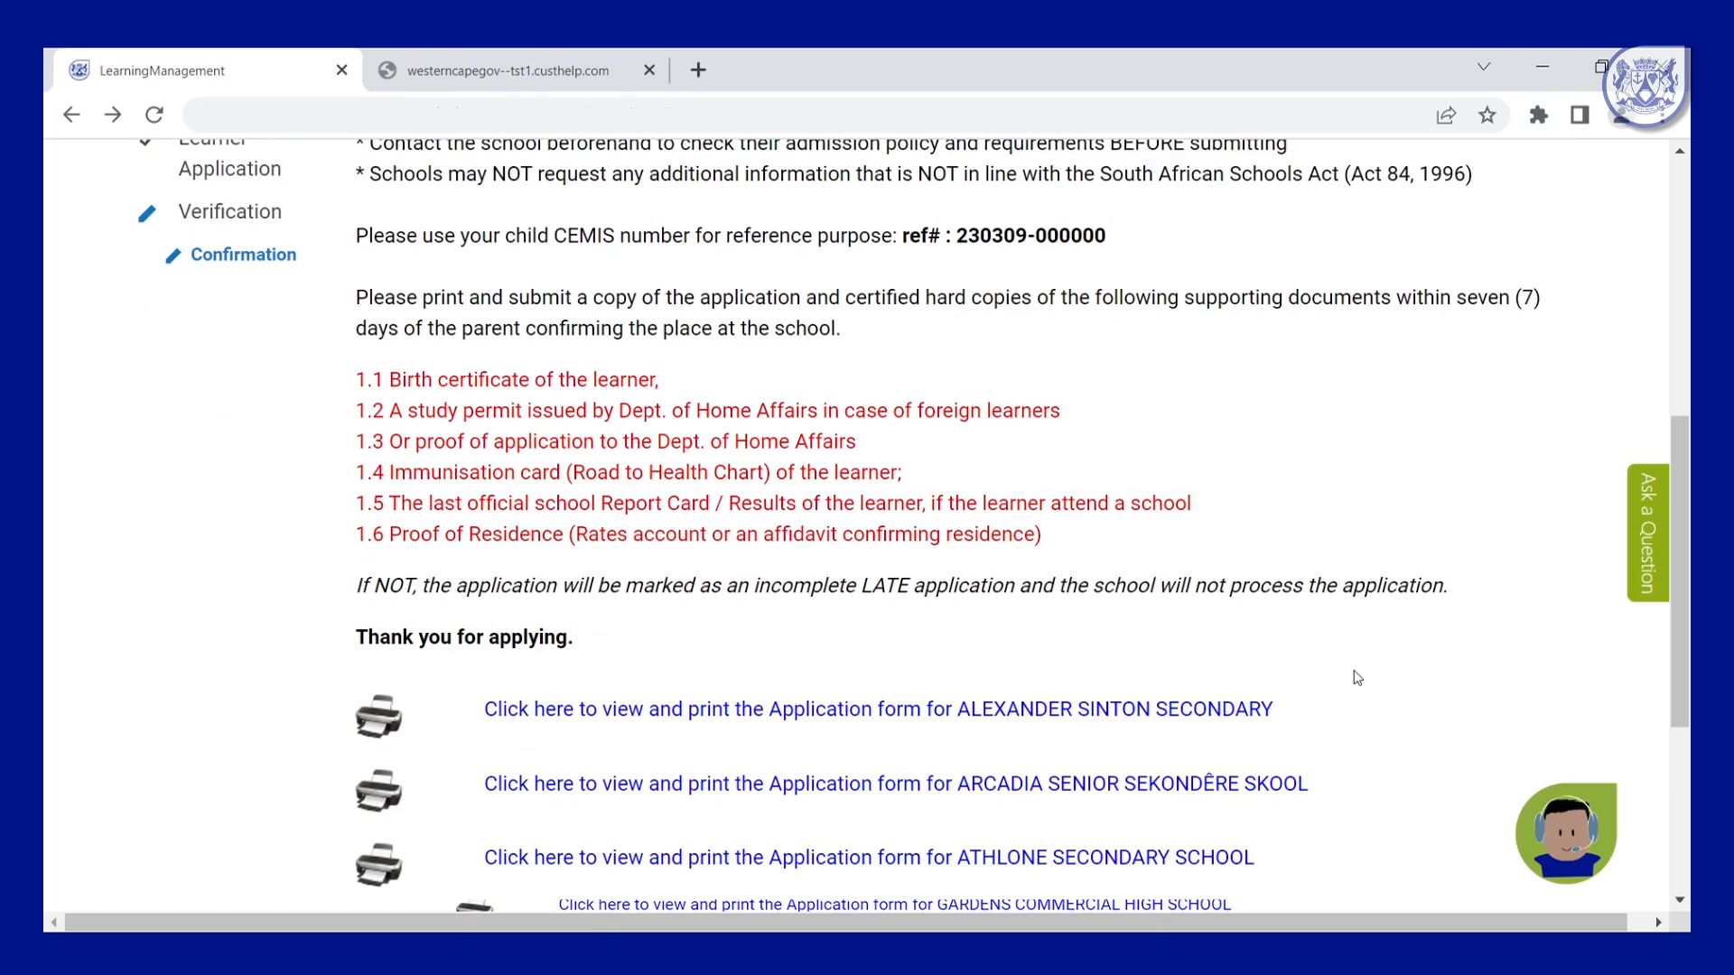
scroll(1357, 677, down, 2)
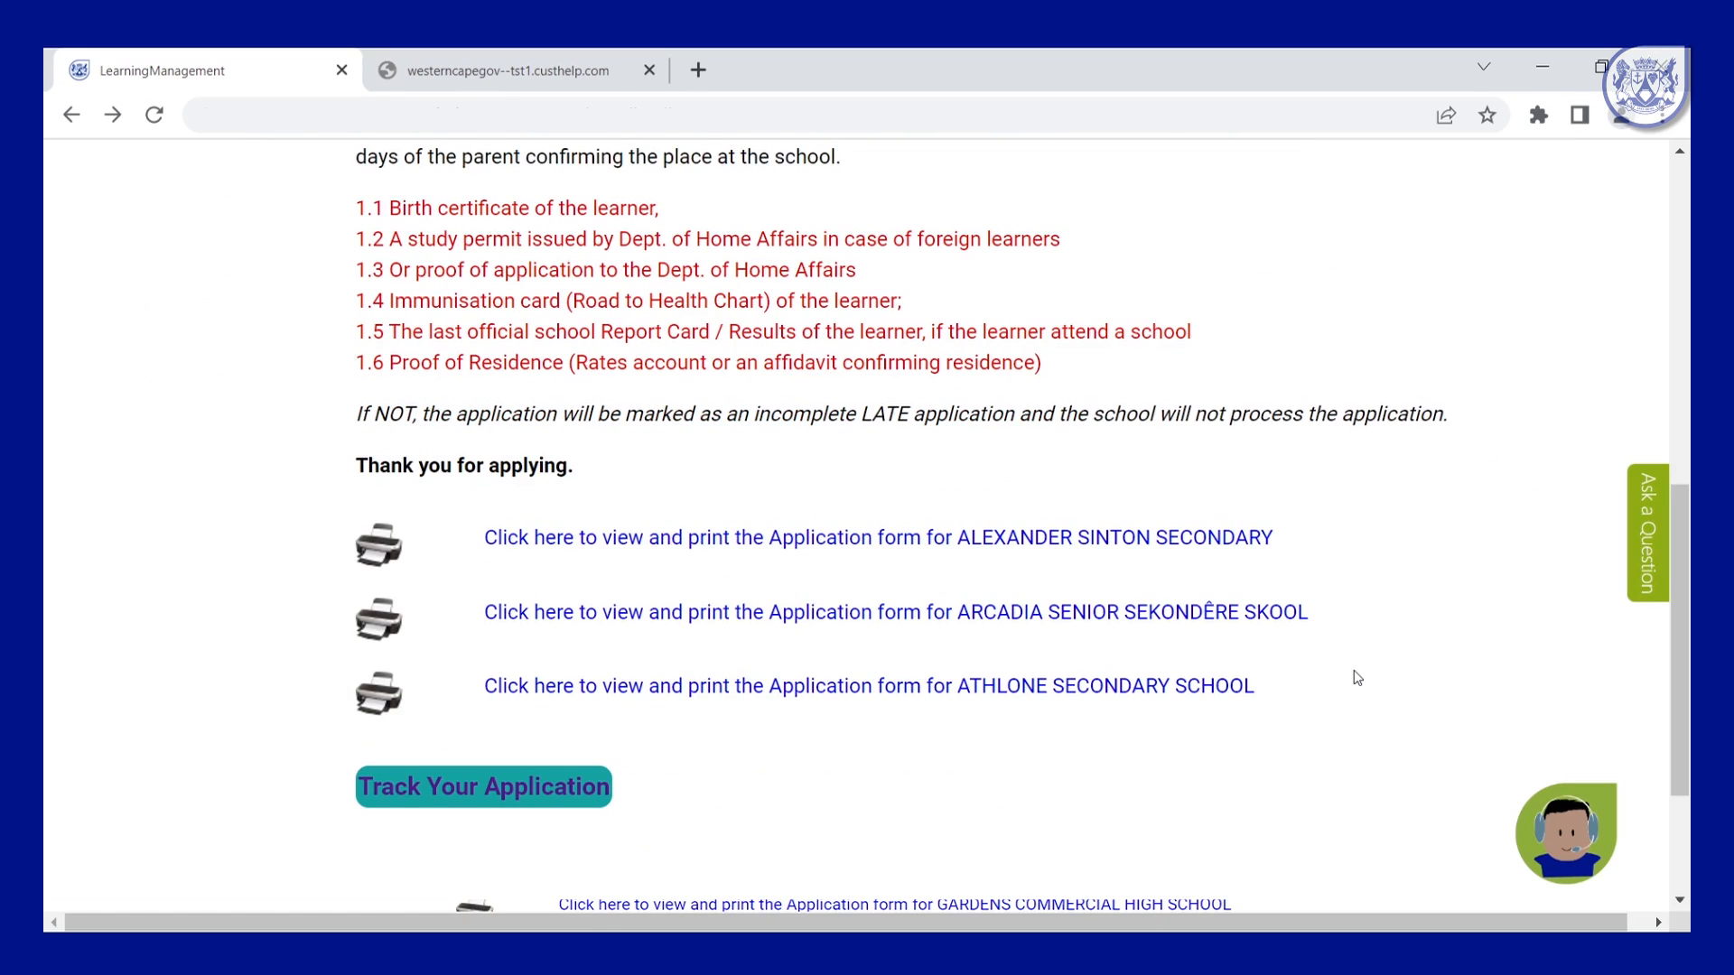